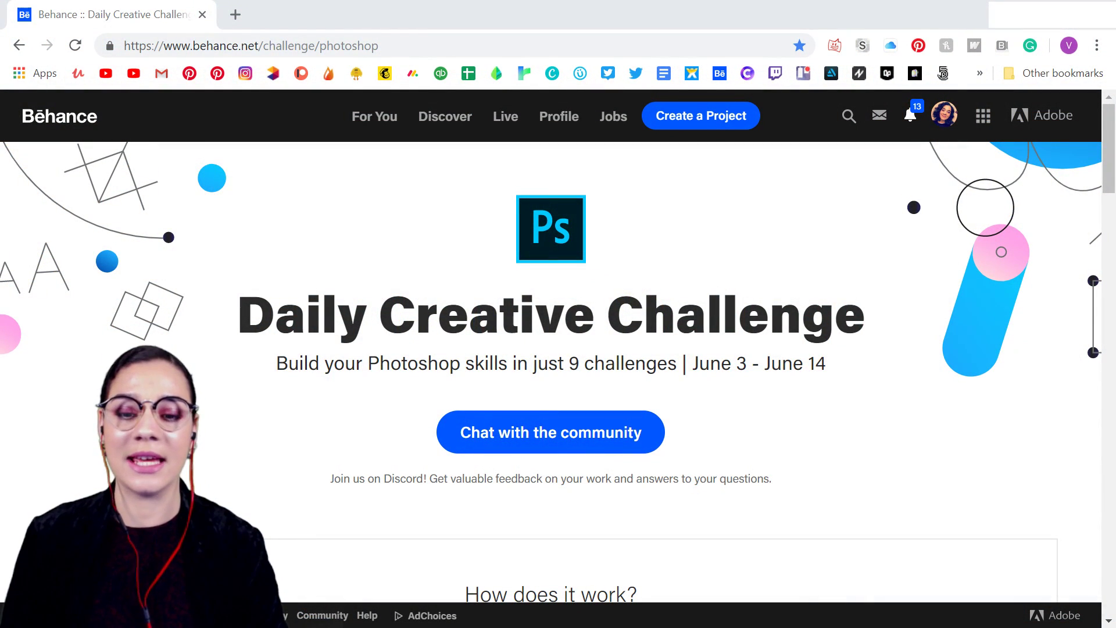
Step: Look through the Photoshop Daily Creative Challenge page, from how the challenge works to the list of daily challenges
scroll(700, 368, "down", 15)
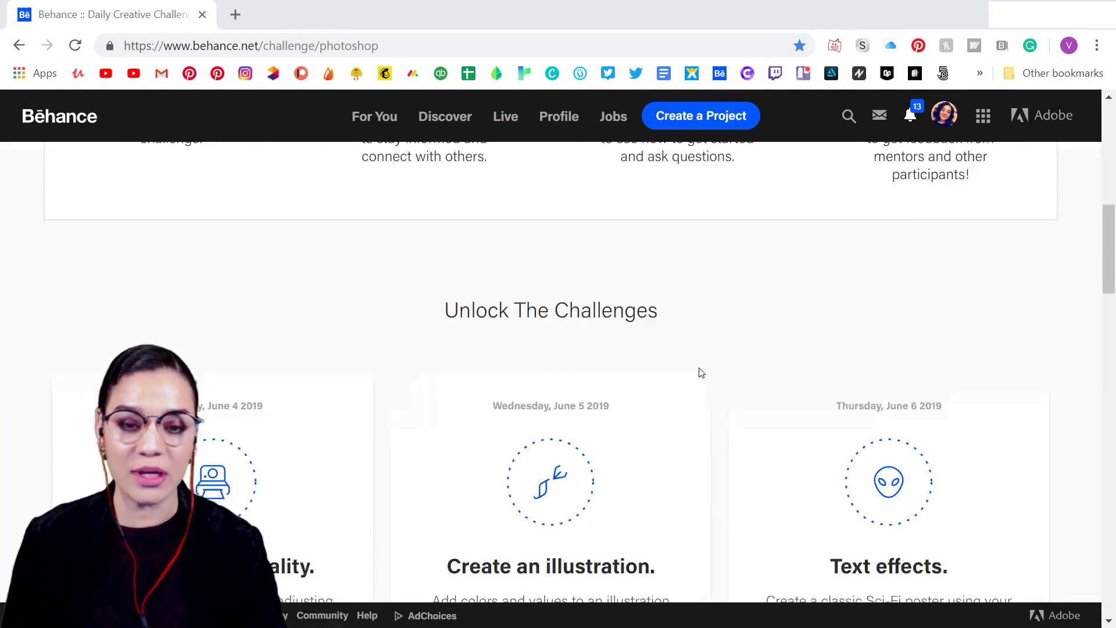
scroll(721, 363, "down", 10)
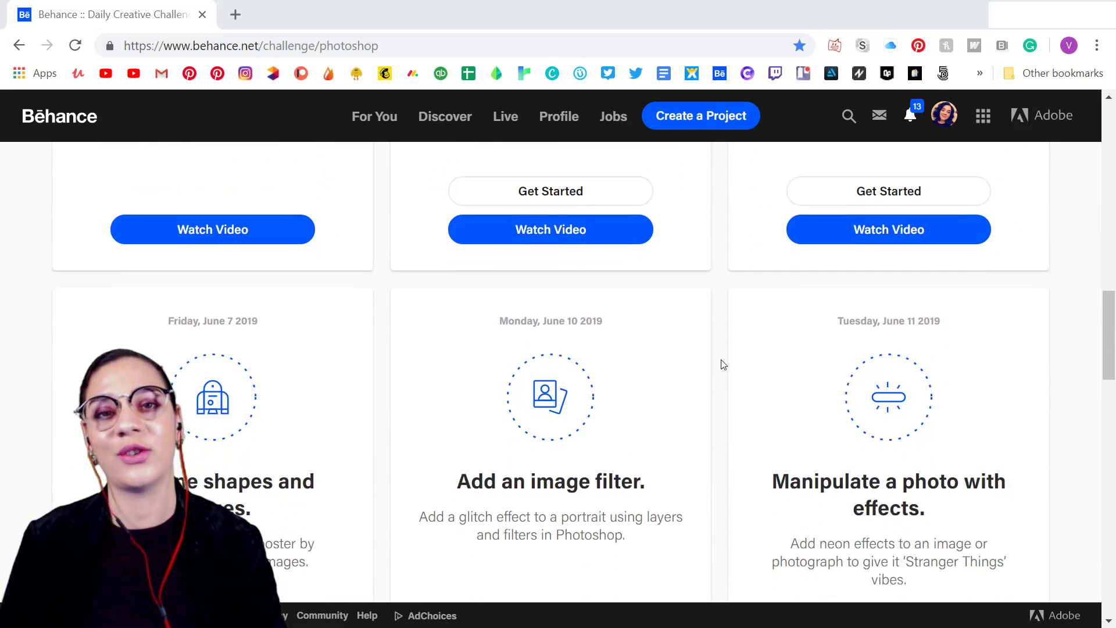
scroll(721, 364, "down", 1)
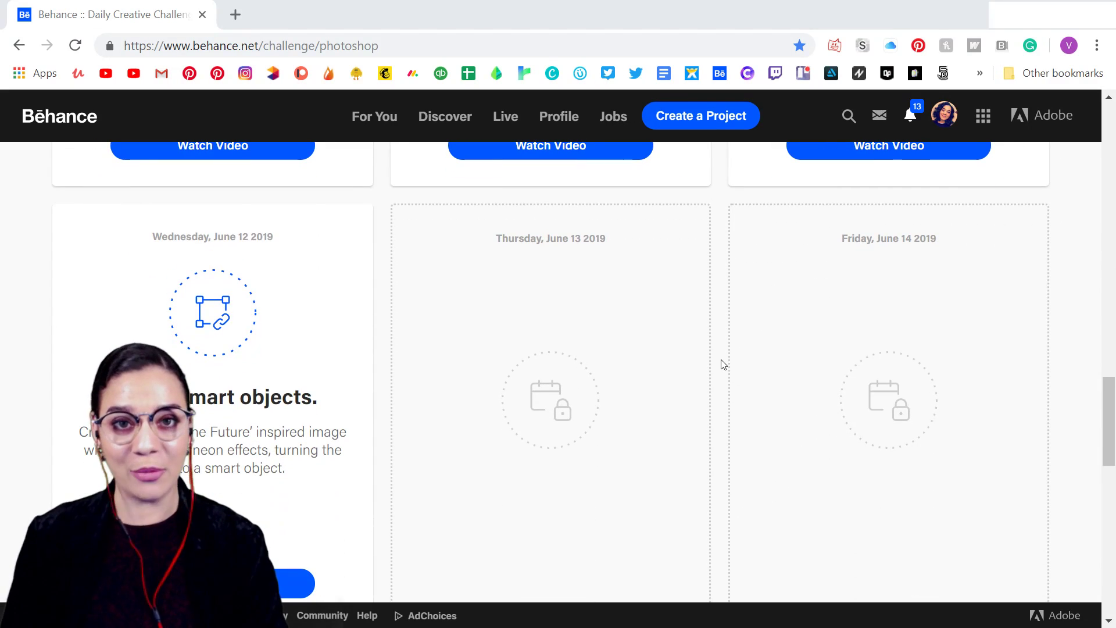
scroll(726, 360, "up", 20)
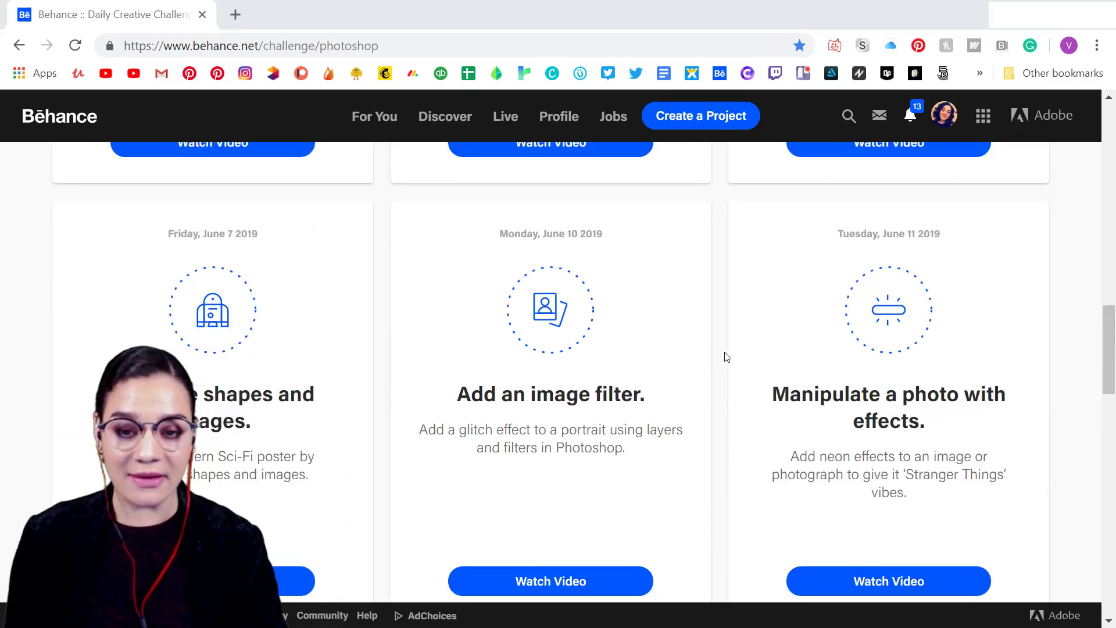
scroll(579, 368, "up", 1)
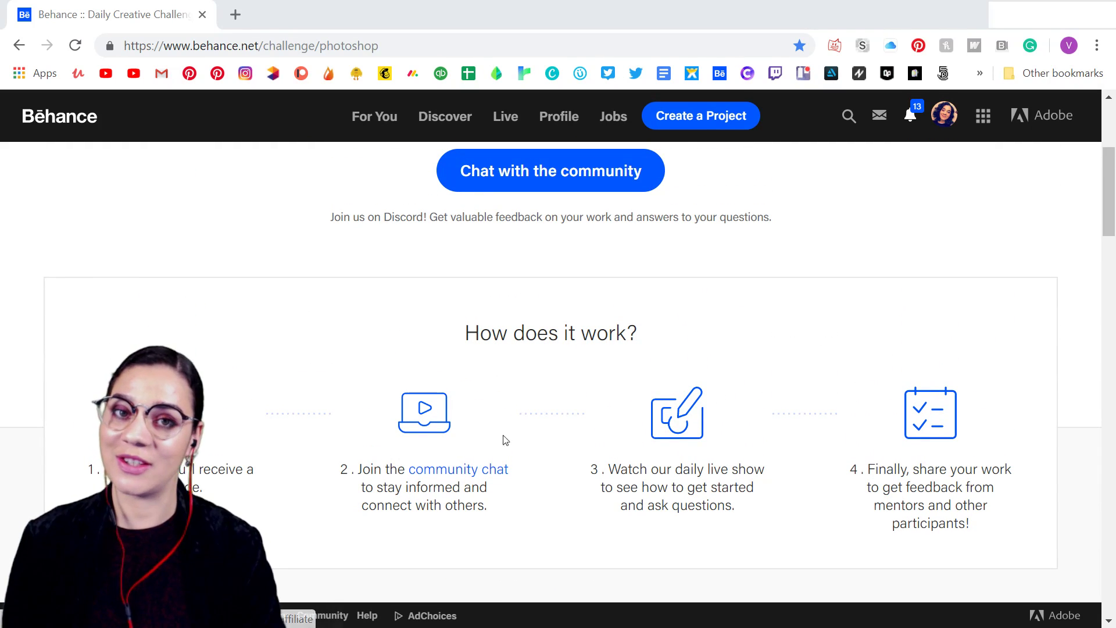
scroll(741, 419, "down", 20)
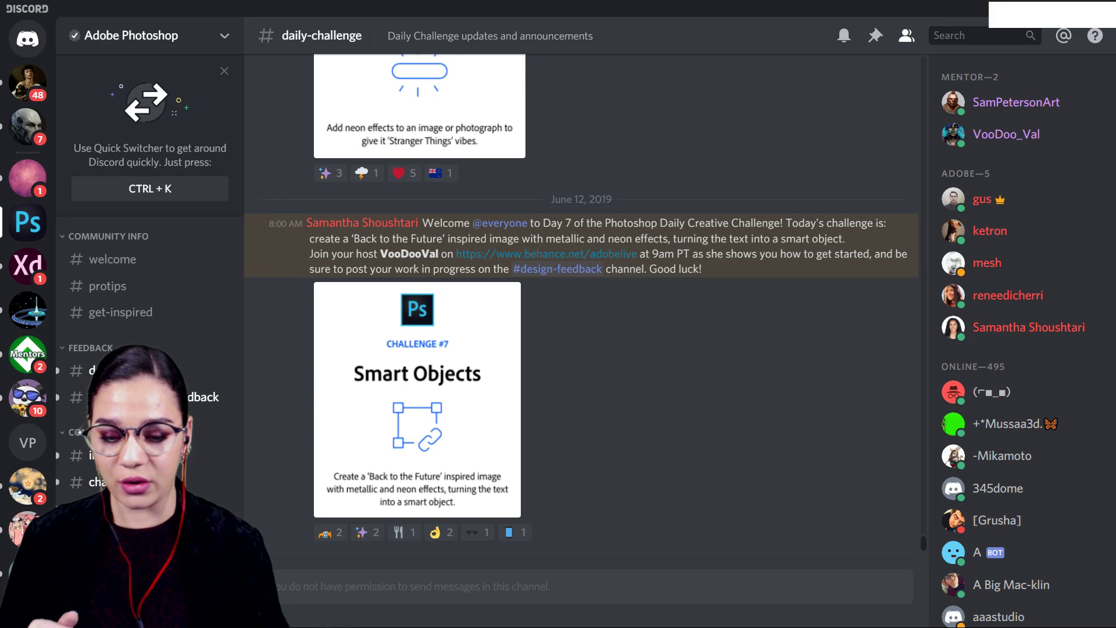
Step: Switch to Photoshop and show GUARDIANS_STREAM.psd enlarged in full-screen mode with the menu bar
left_click(1055, 9)
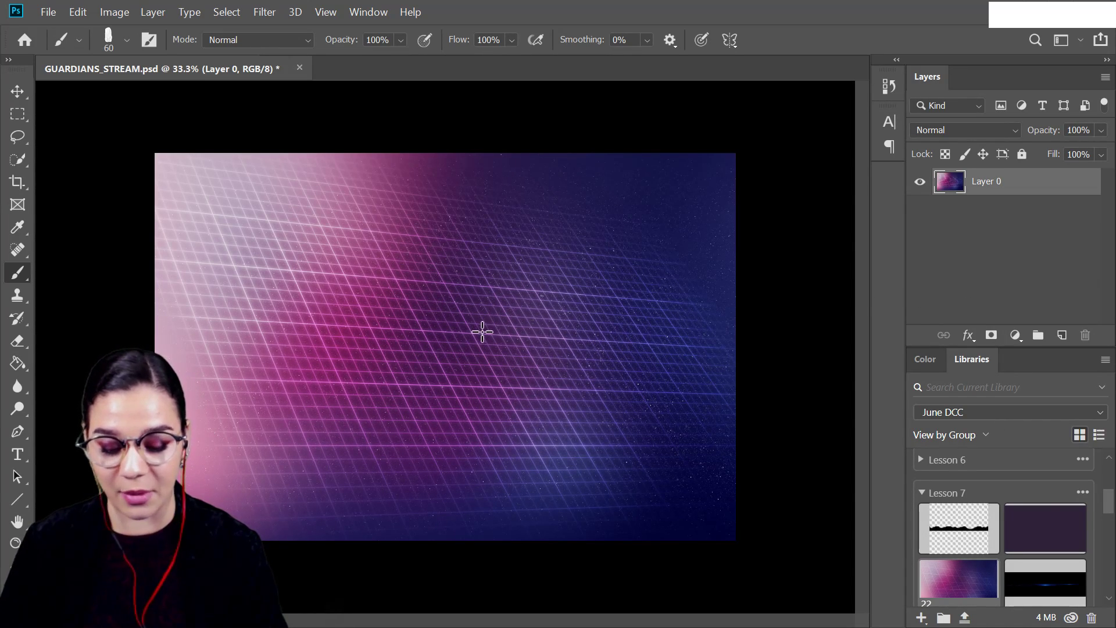
left_click(18, 114)
key("ctrl+equal")
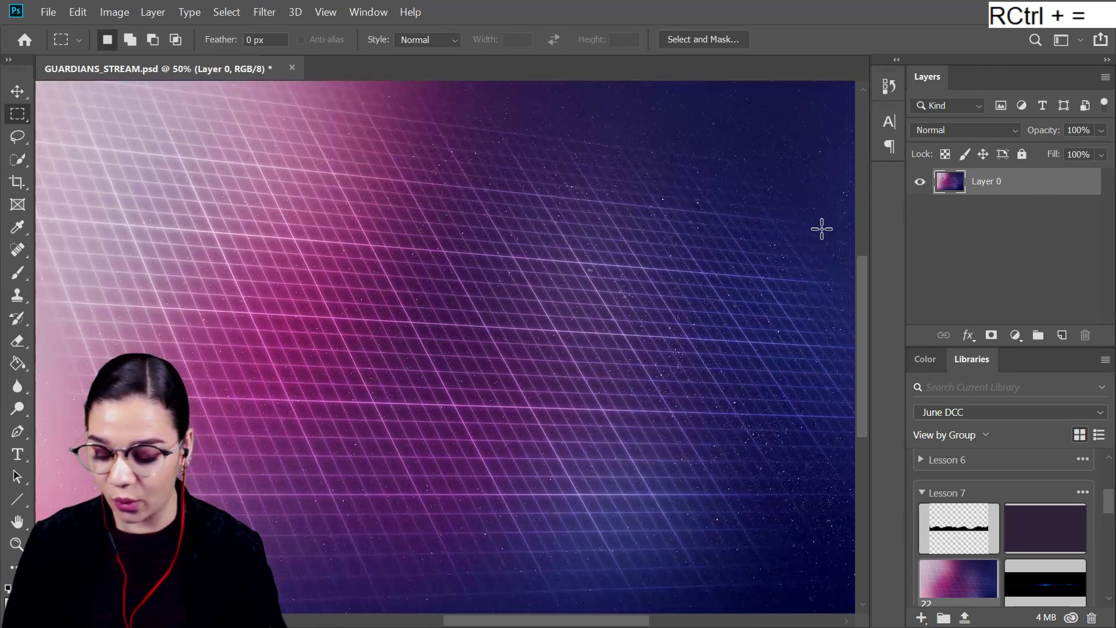
key("f")
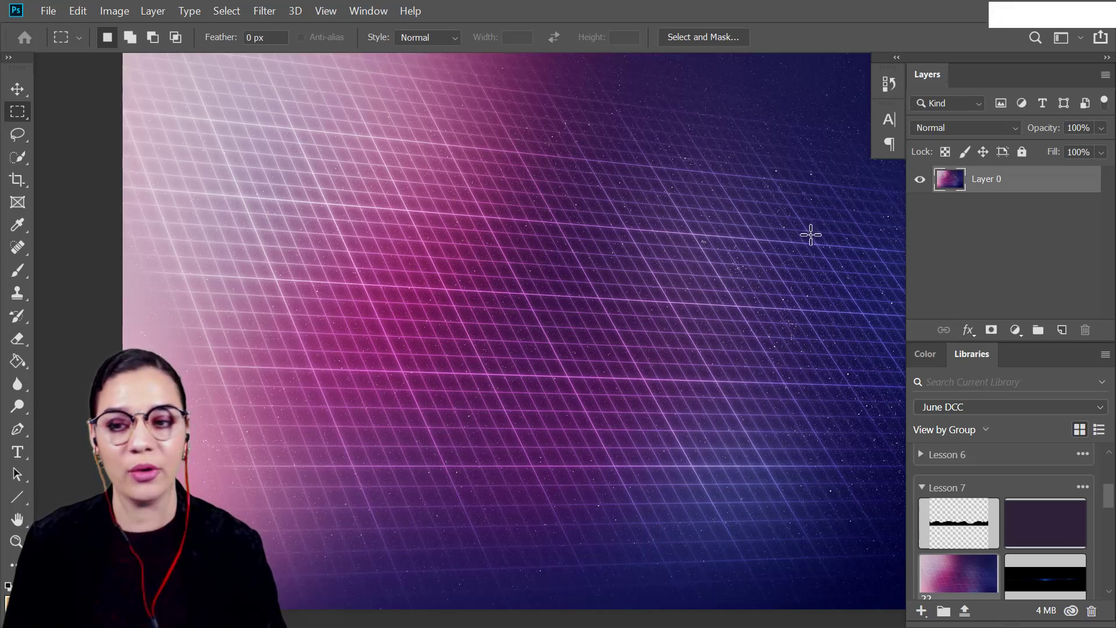
left_click_drag(768, 266, 708, 284)
Step: Add a centre-aligned text layer reading "guardians" in Aldo the Apache Regular near the middle of the canvas
key("t")
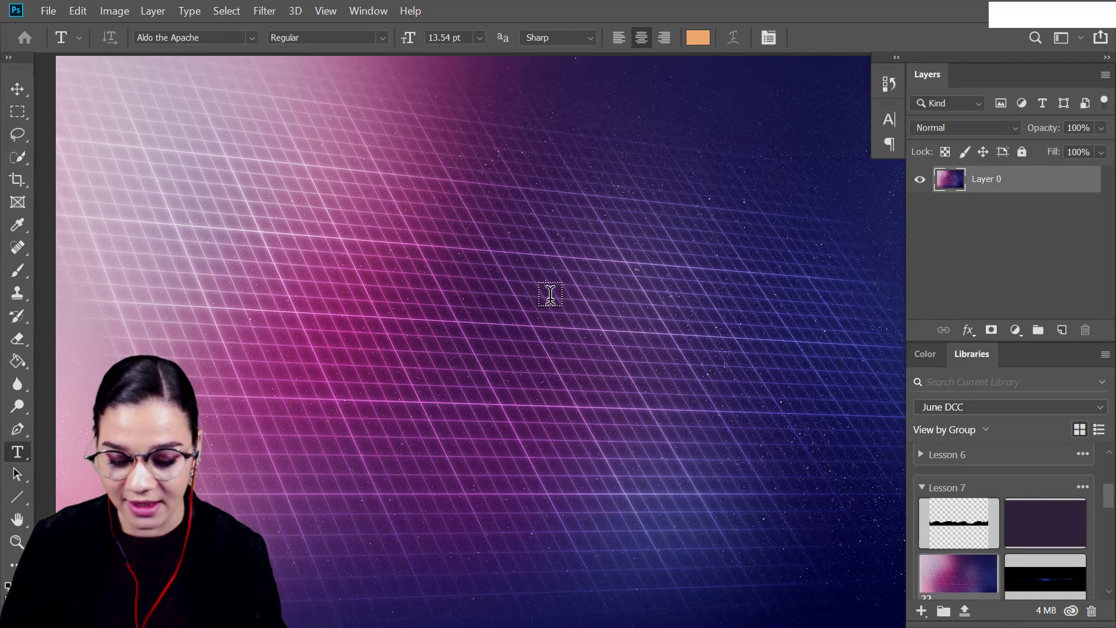
left_click(530, 293)
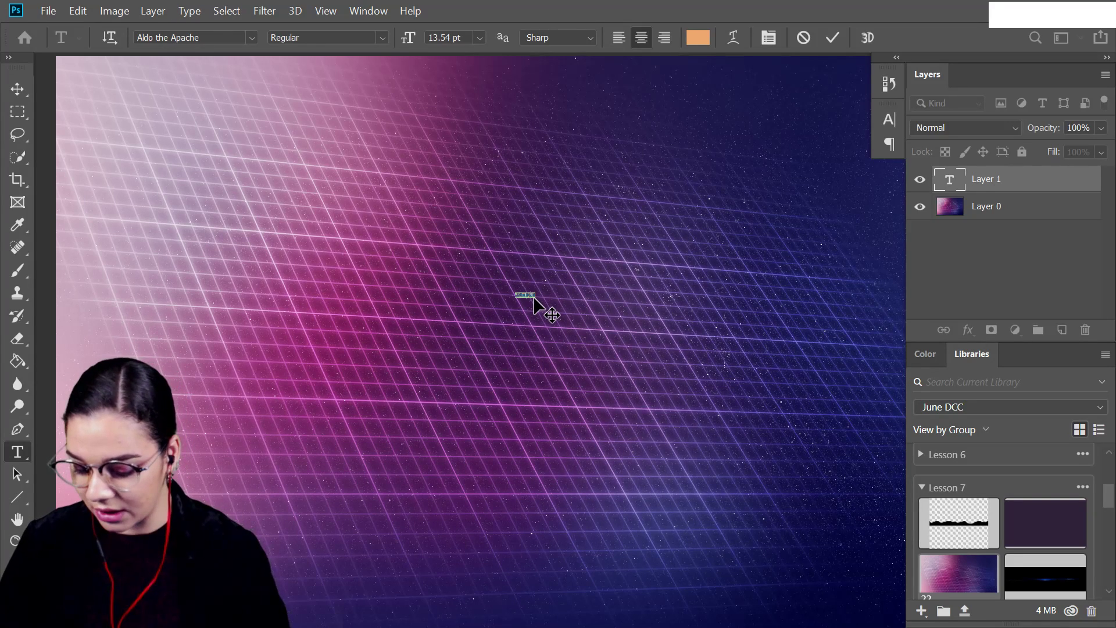
key("Caps_Lock")
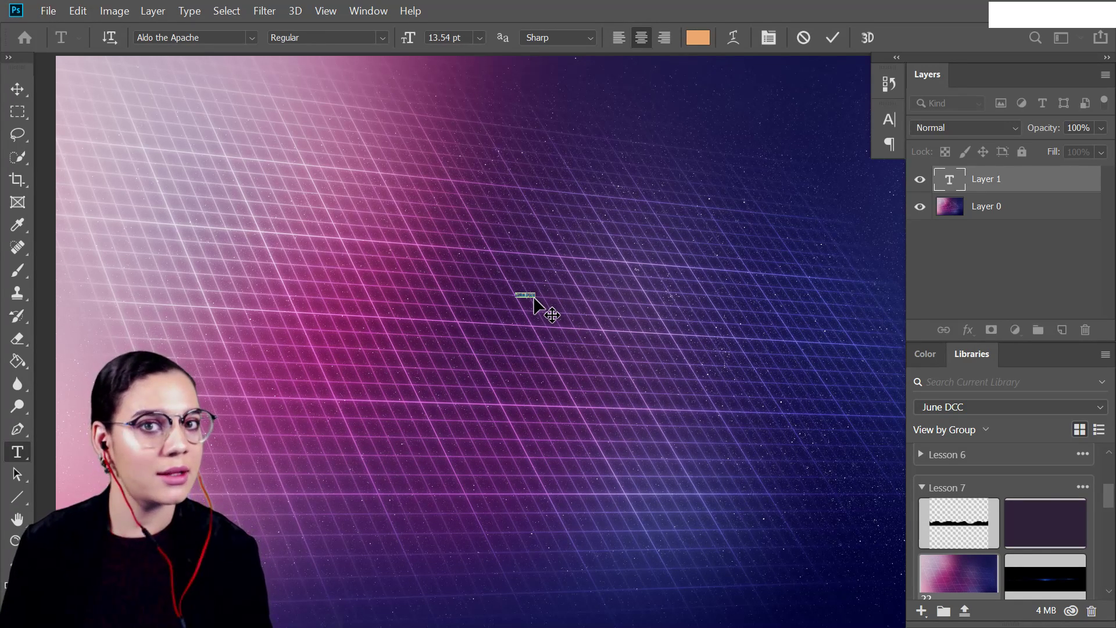
type("GRRR")
key("BackSpace")
key("BackSpace")
key("BackSpace")
key("BackSpace")
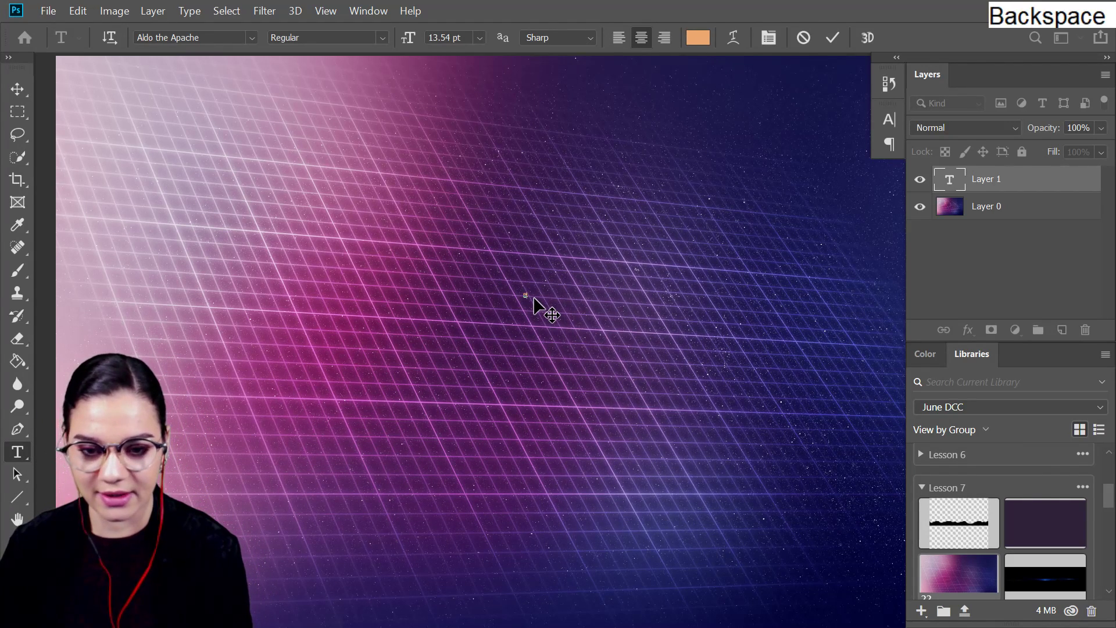
type("LORIOUS")
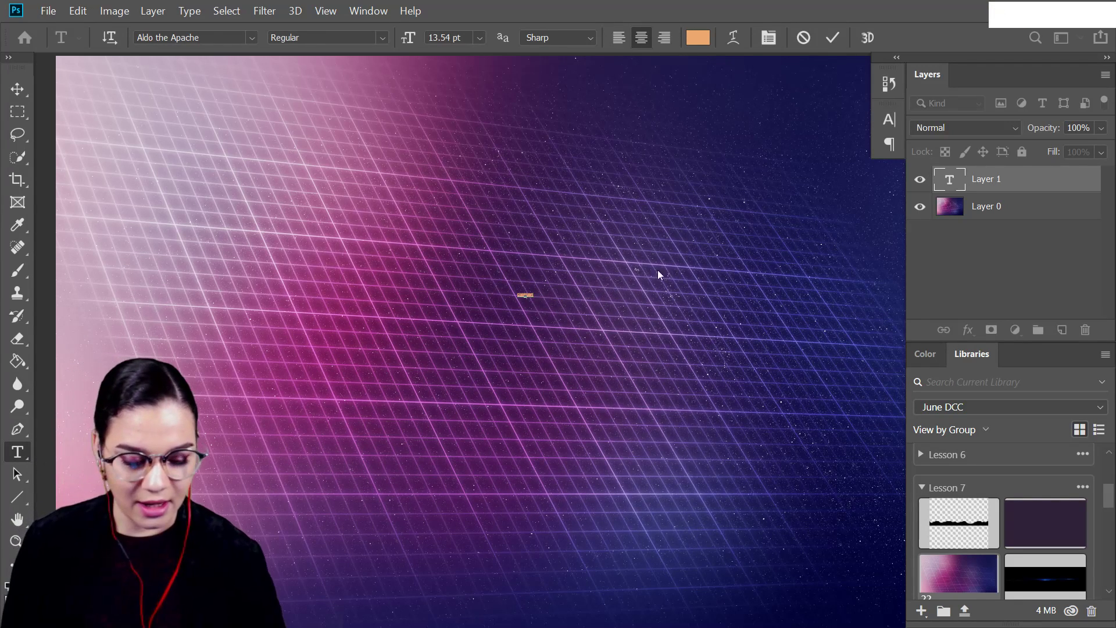
left_click(1034, 187)
Step: Scale the guardians text proportionally to about 4769% and centre it on the canvas at X 1500, Y 1000 px
key("ctrl+t")
left_click_drag(539, 286, 874, 189)
left_click_drag(686, 273, 459, 309)
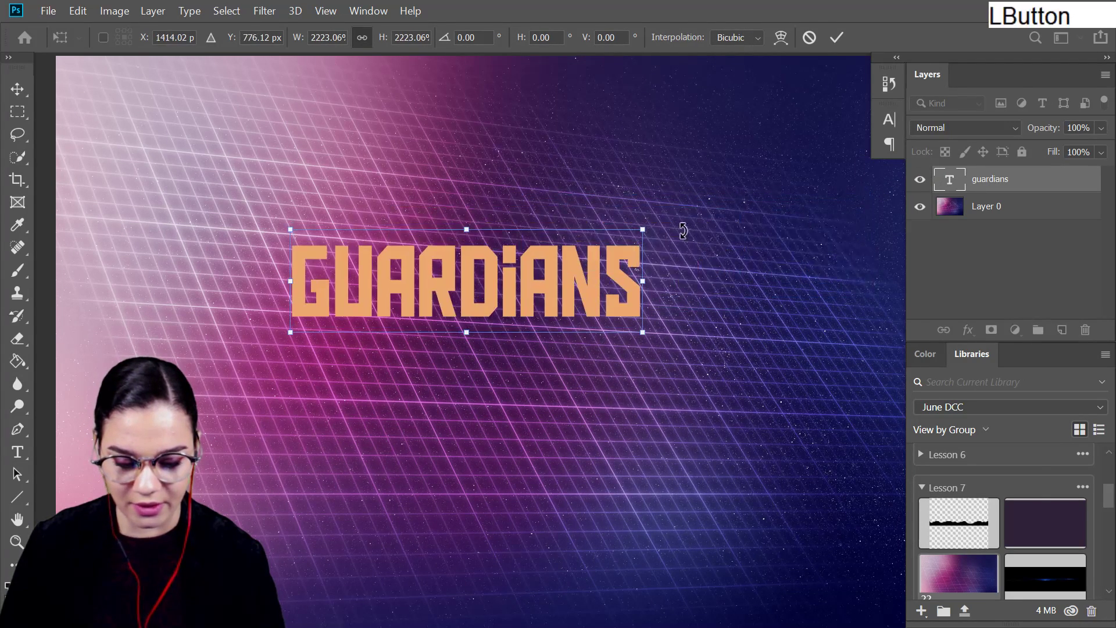
left_click_drag(643, 230, 861, 196)
left_click_drag(611, 273, 580, 345)
key("ctrl+minus")
key("KP_Enter")
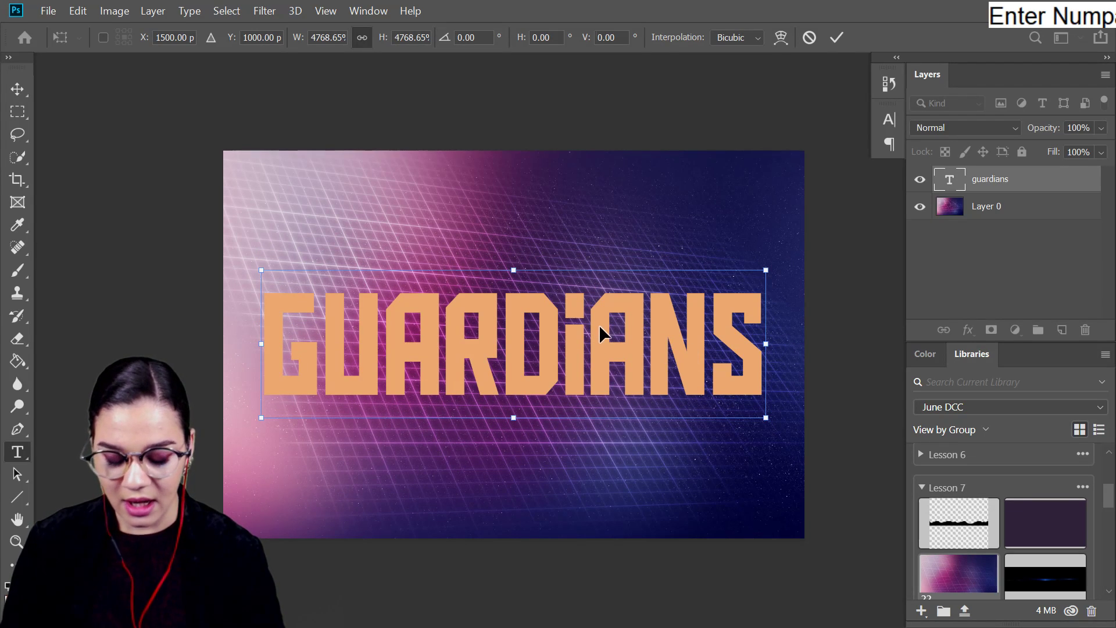
Step: Recolour the guardians text to black, hex 000000
double_click(599, 324)
left_click(699, 38)
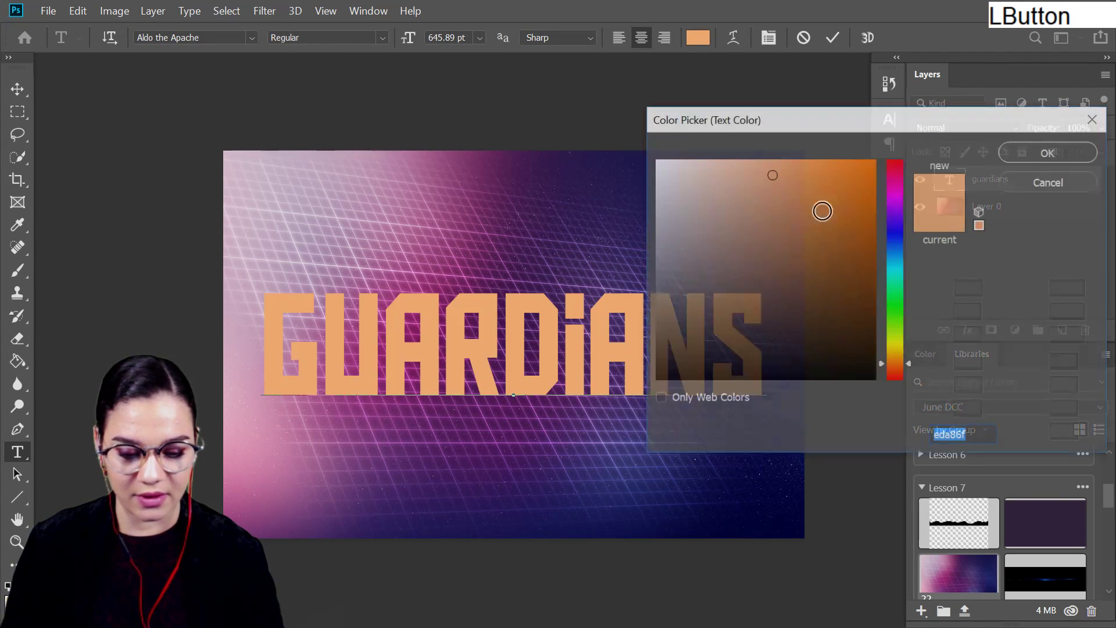
type("000000")
left_click(1064, 156)
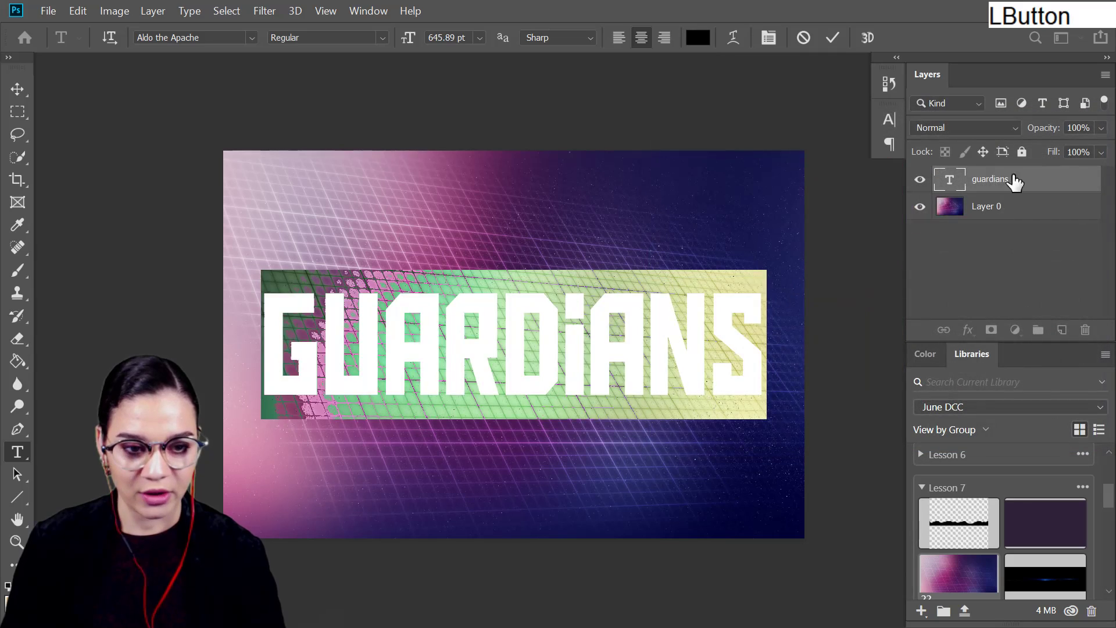
key("ctrl+h")
left_click(1025, 198)
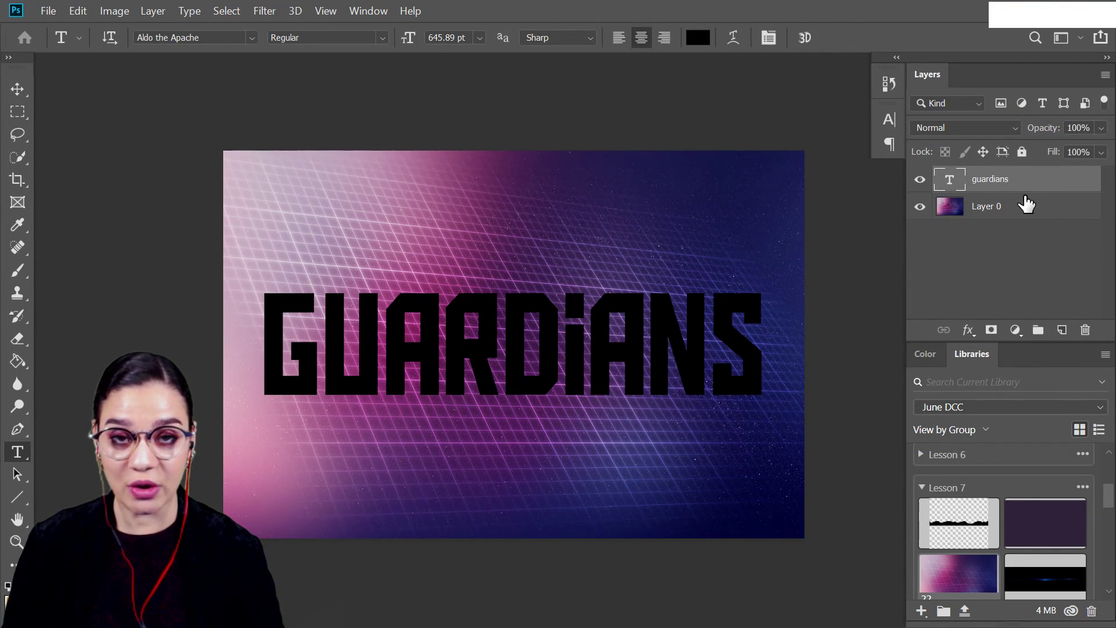
Step: Convert the guardians text layer to a smart object
key("ctrl+equal")
key("ctrl+equal")
left_click_drag(740, 407, 727, 327)
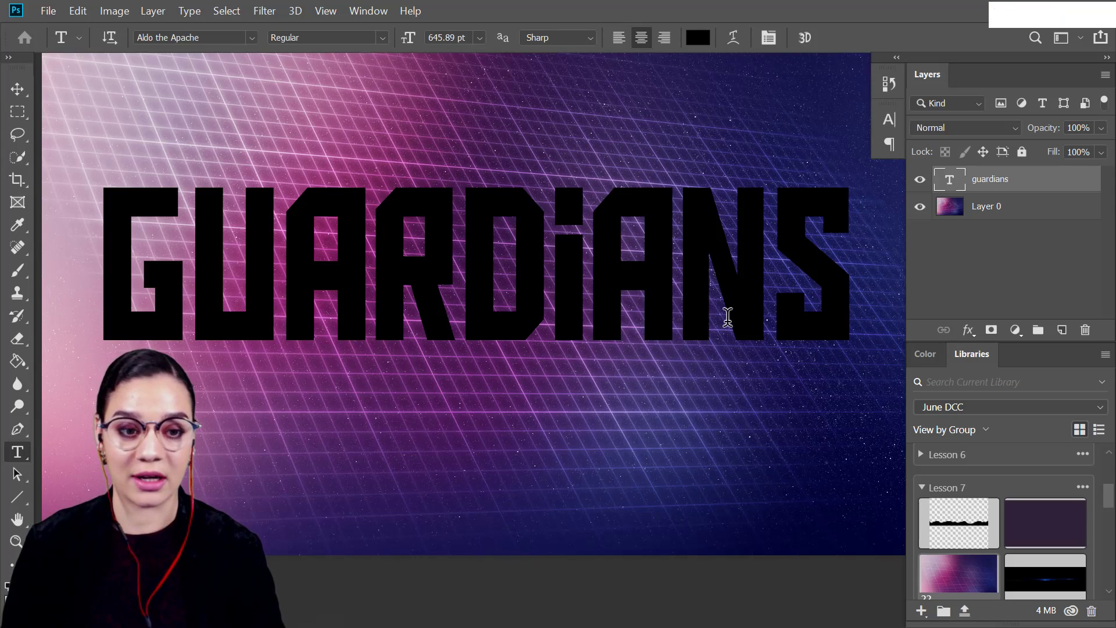
right_click(1027, 183)
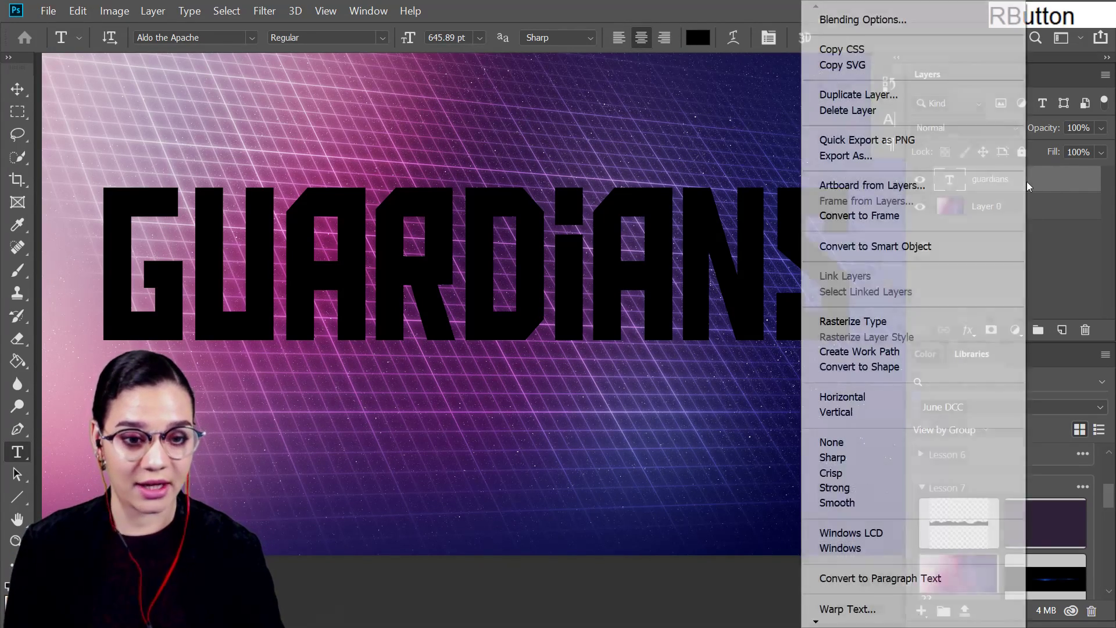
left_click(930, 249)
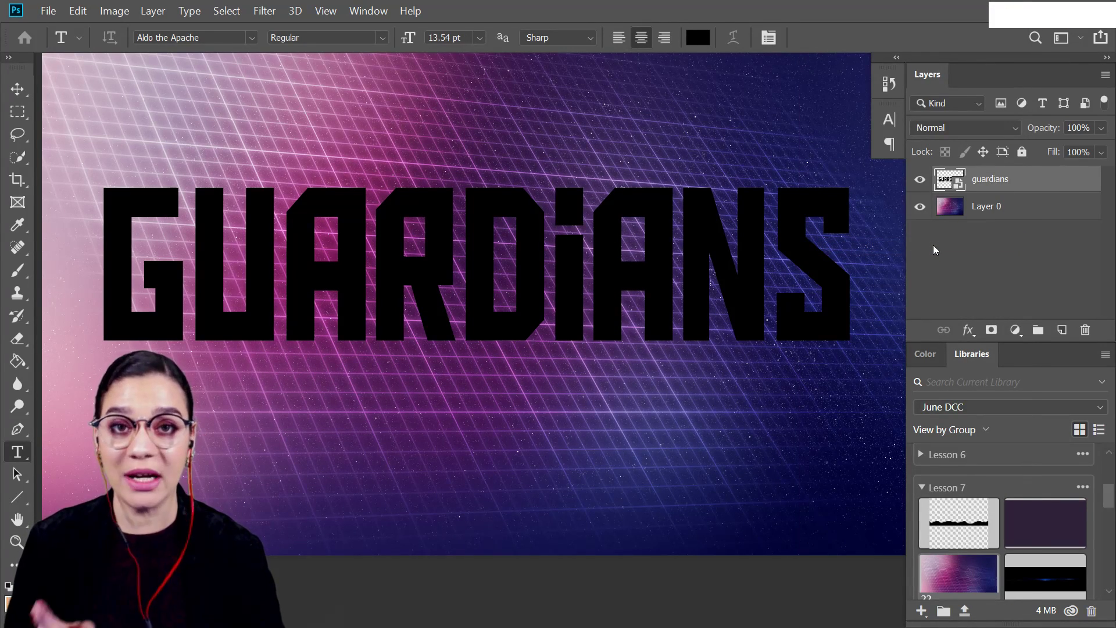
Step: Lower the fill of the guardians smart object to 0%
left_click(1101, 154)
left_click_drag(1092, 178, 1020, 192)
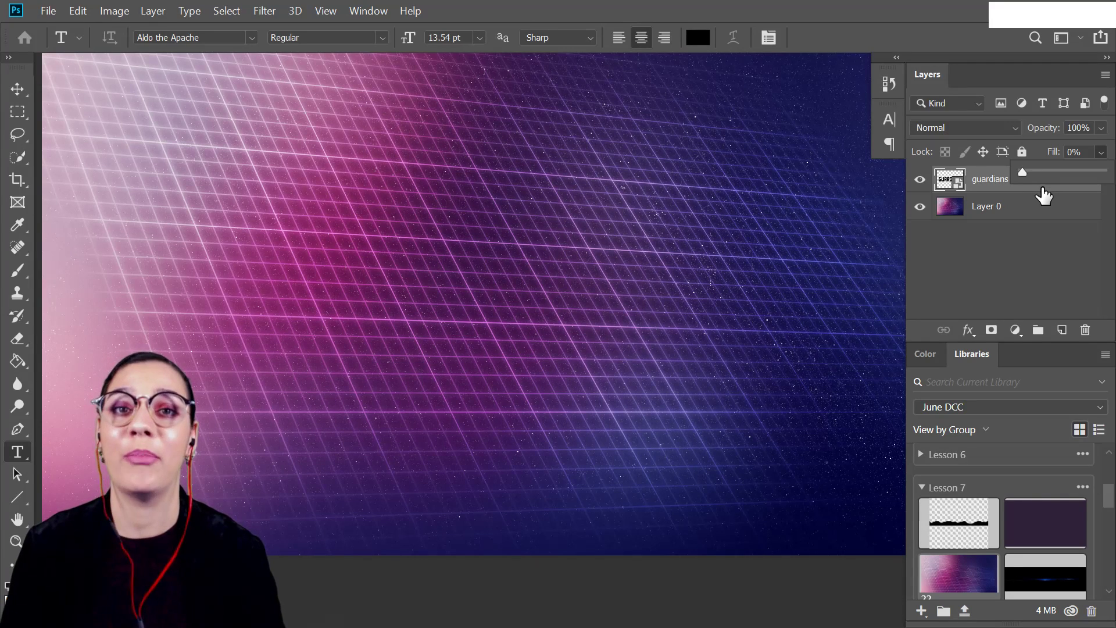
left_click(1043, 195)
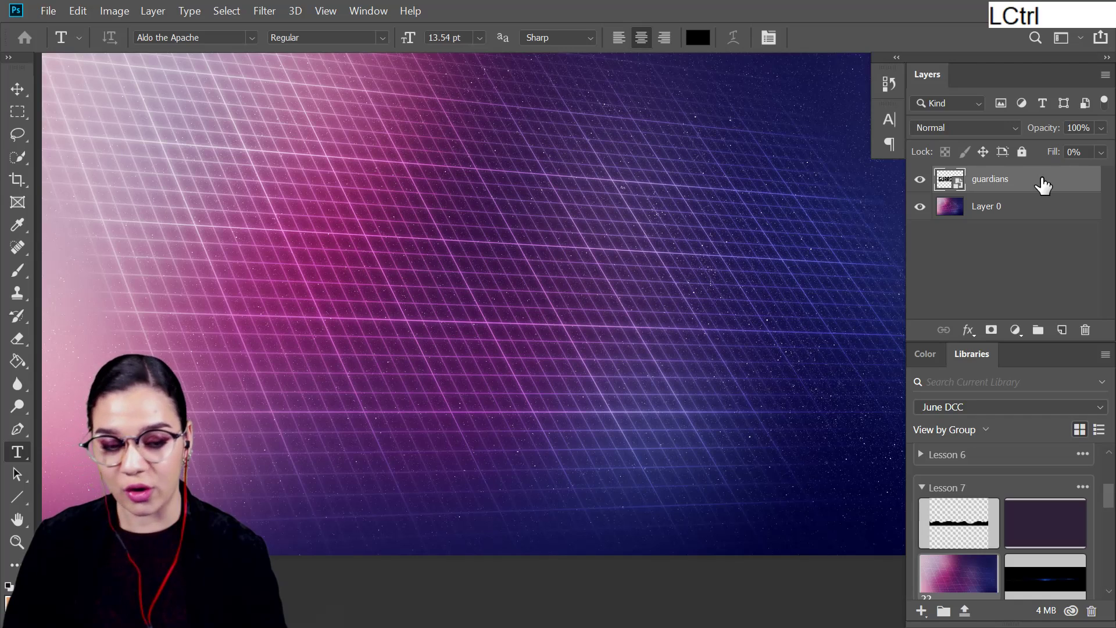
Step: Duplicate the guardians smart object three times
key("ctrl+j")
key("ctrl+j")
key("ctrl+j")
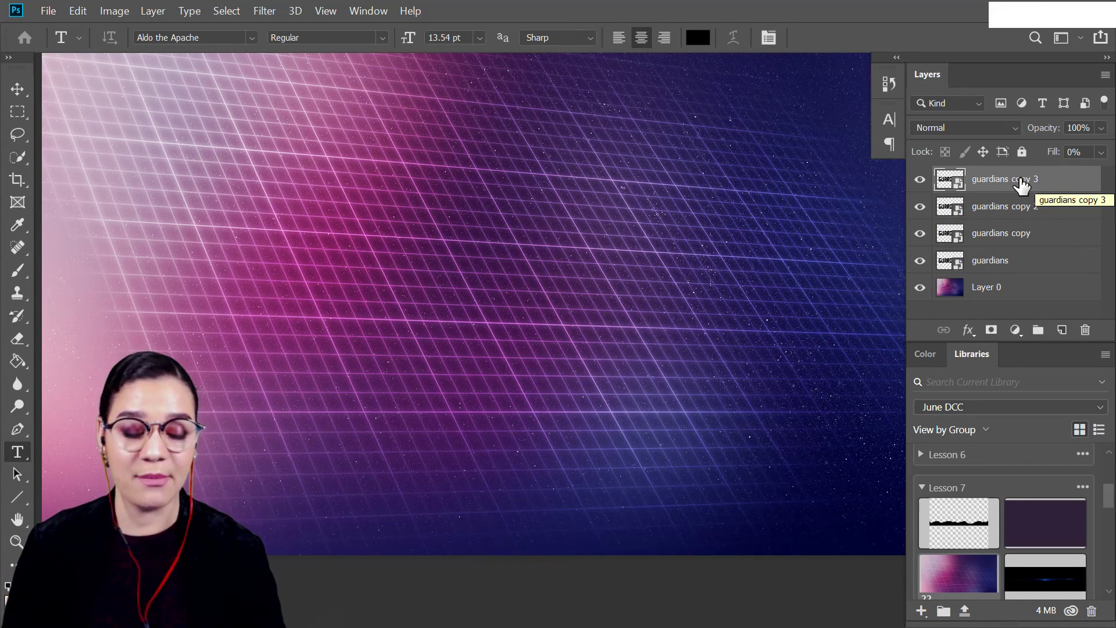
Step: Rename the three guardians copies EMBOSS, PATTERN and COLOR, from the topmost layer down
double_click(1021, 180)
key("Caps_Lock")
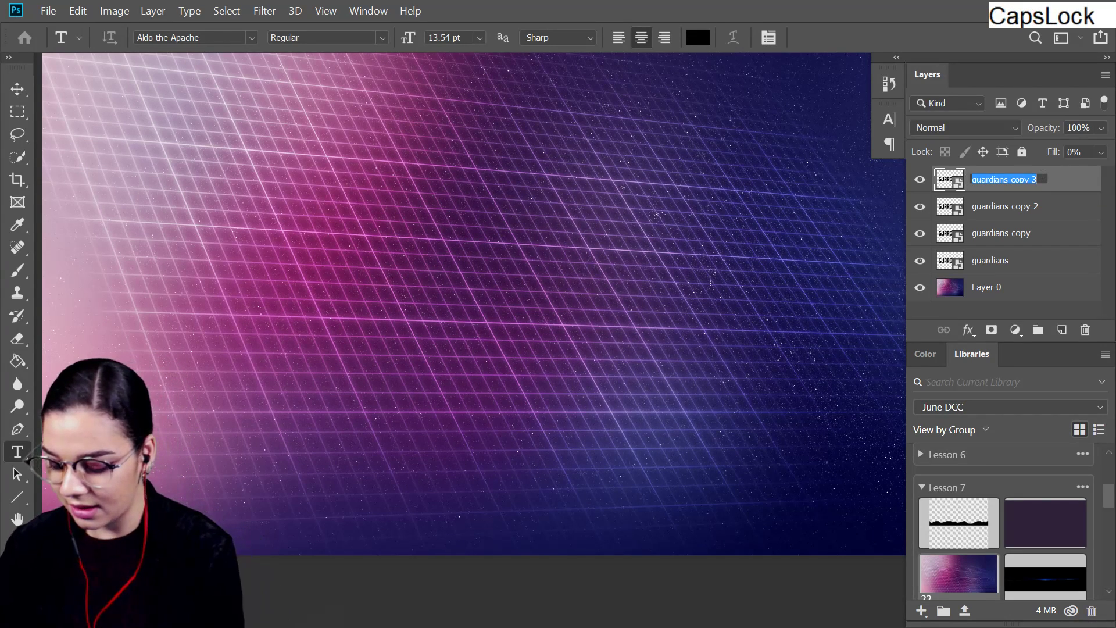
type("EMBO")
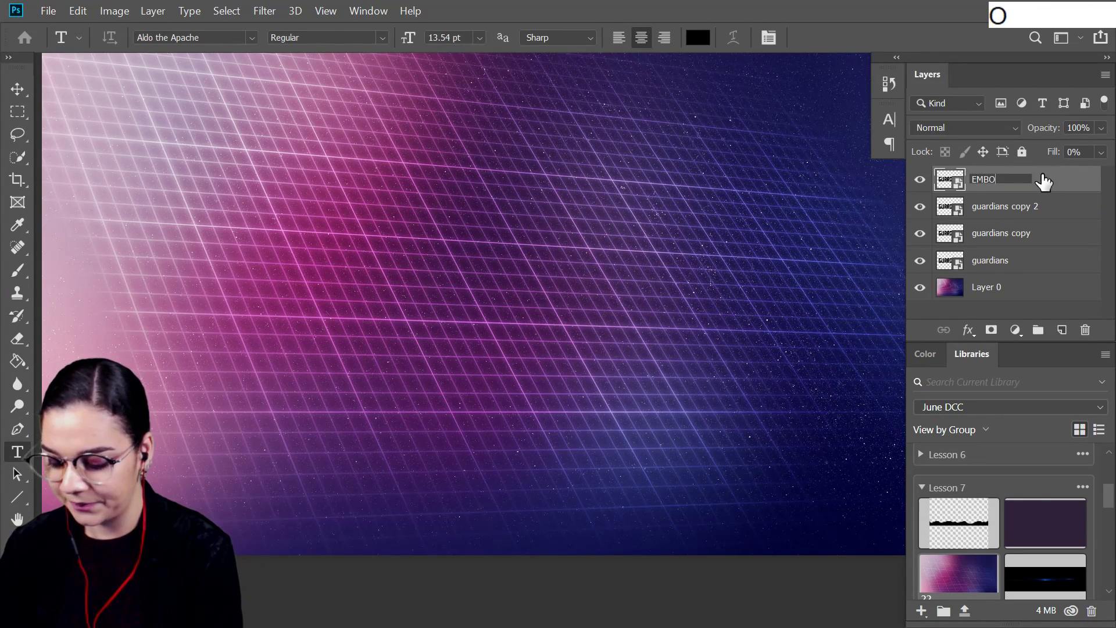
type("SS")
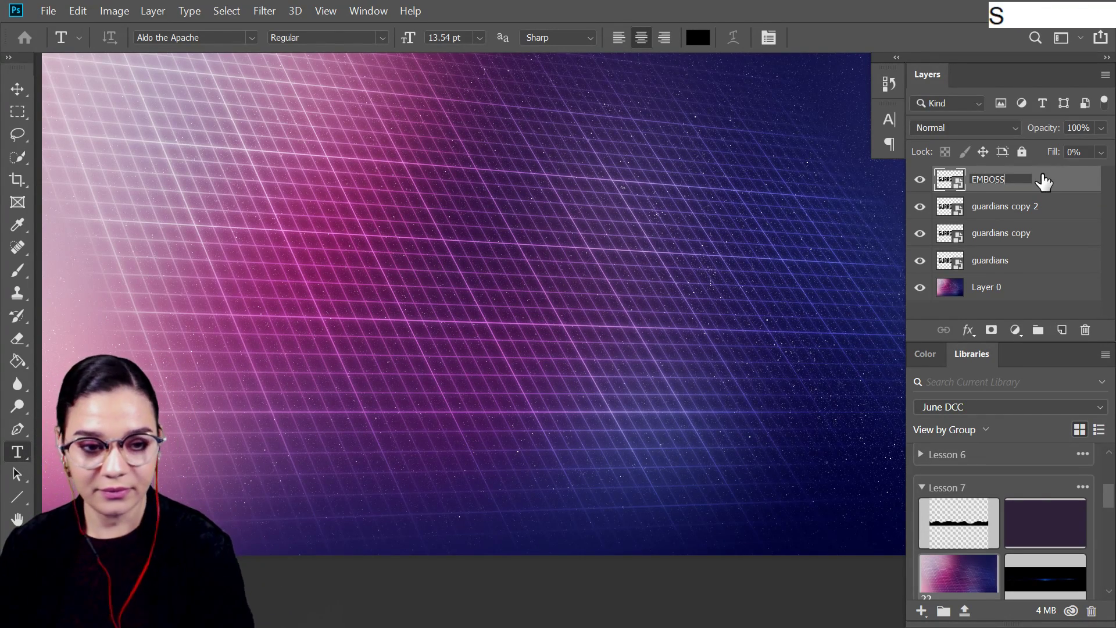
double_click(1040, 208)
type("PATTERN")
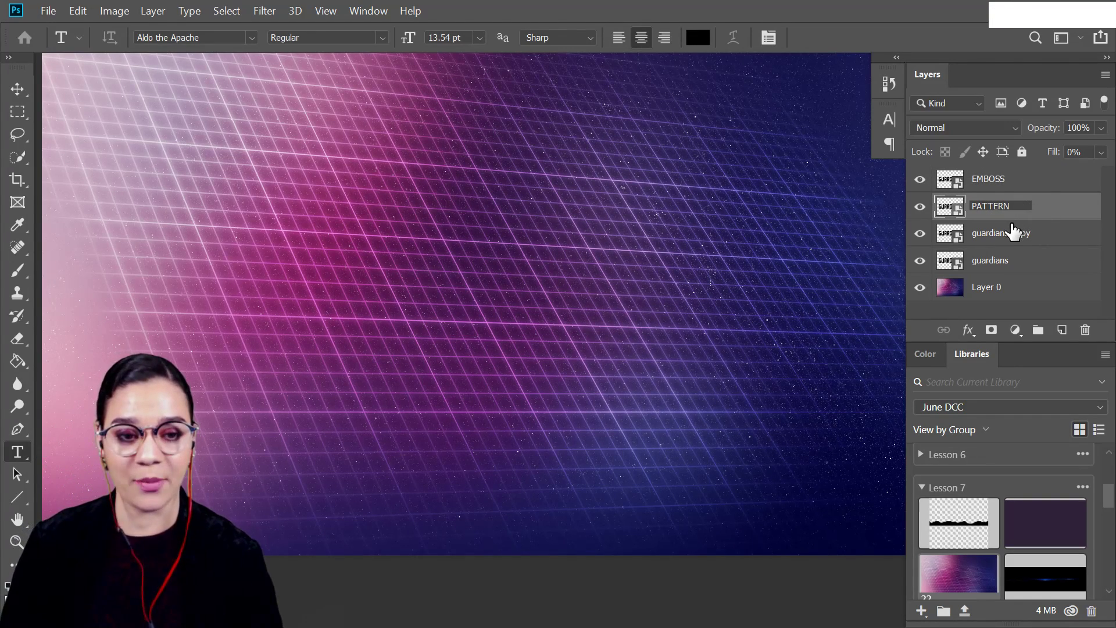
left_click(1012, 233)
double_click(1012, 234)
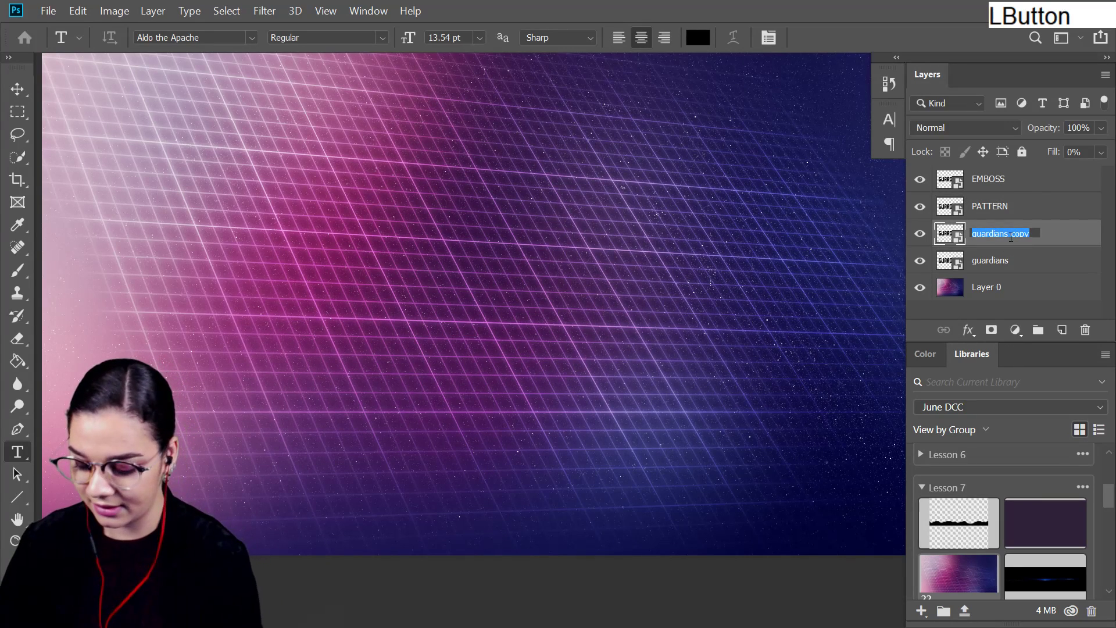
type("COLOR")
key("Return")
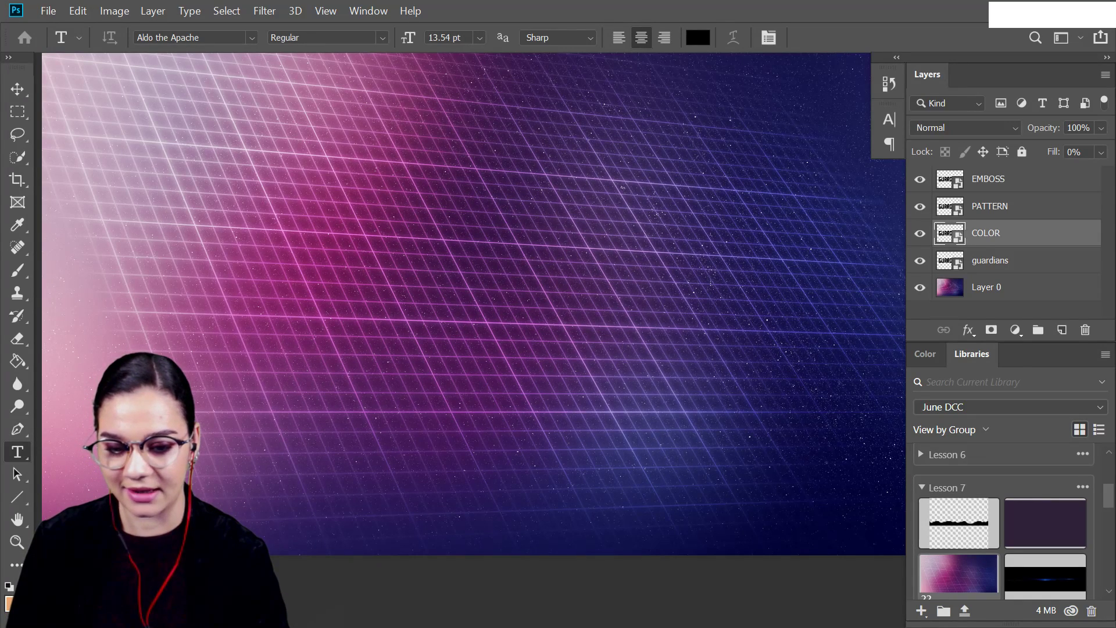
left_click(1040, 233)
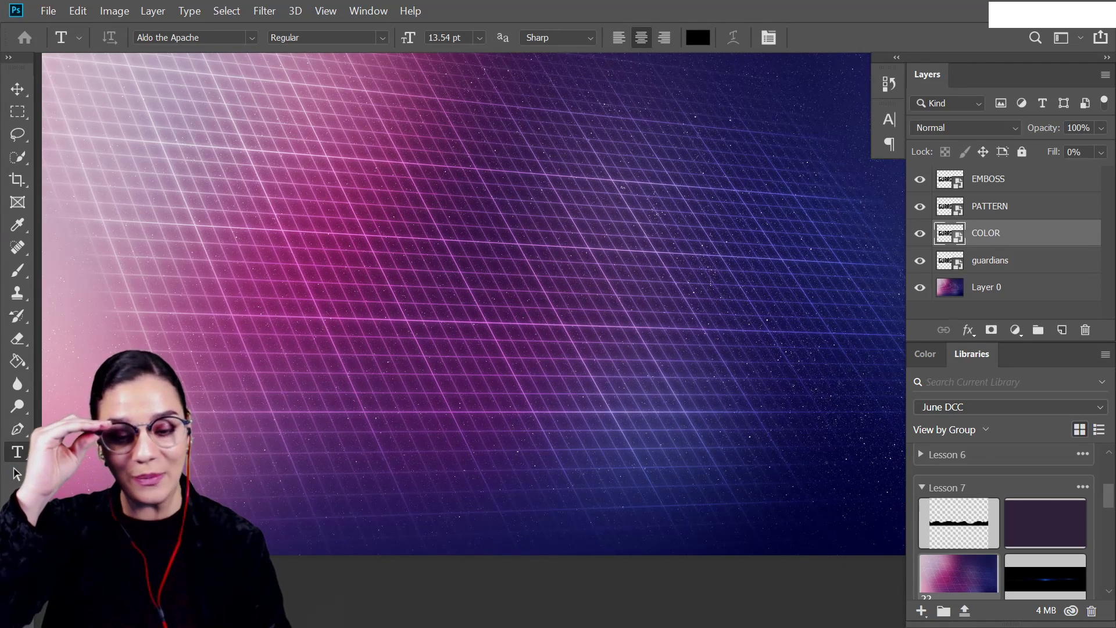
left_click(1041, 234)
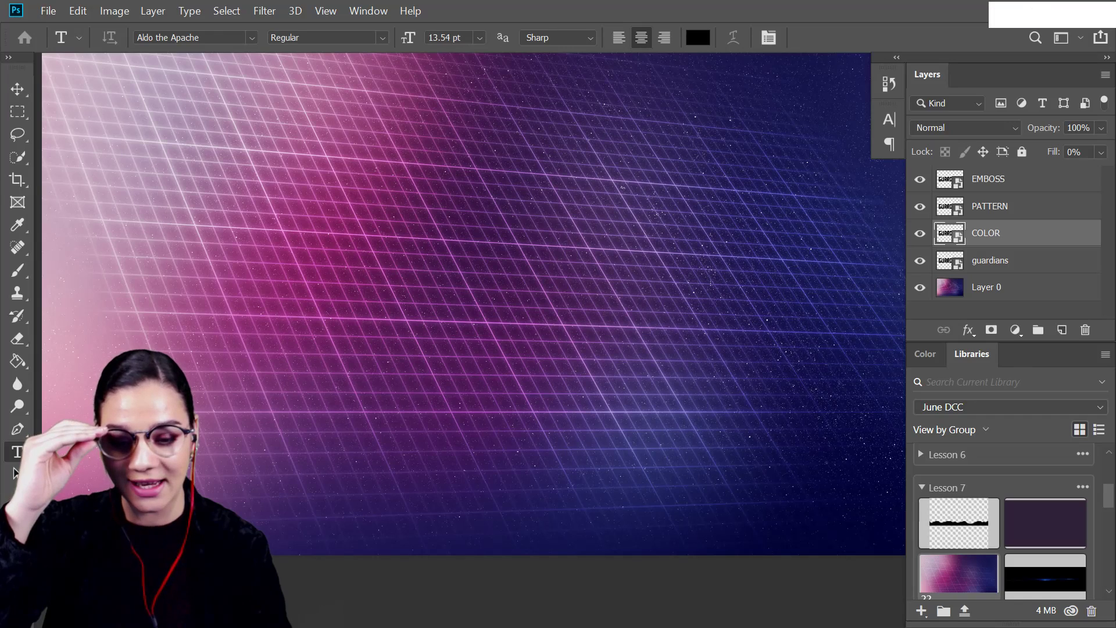
left_click(1040, 233)
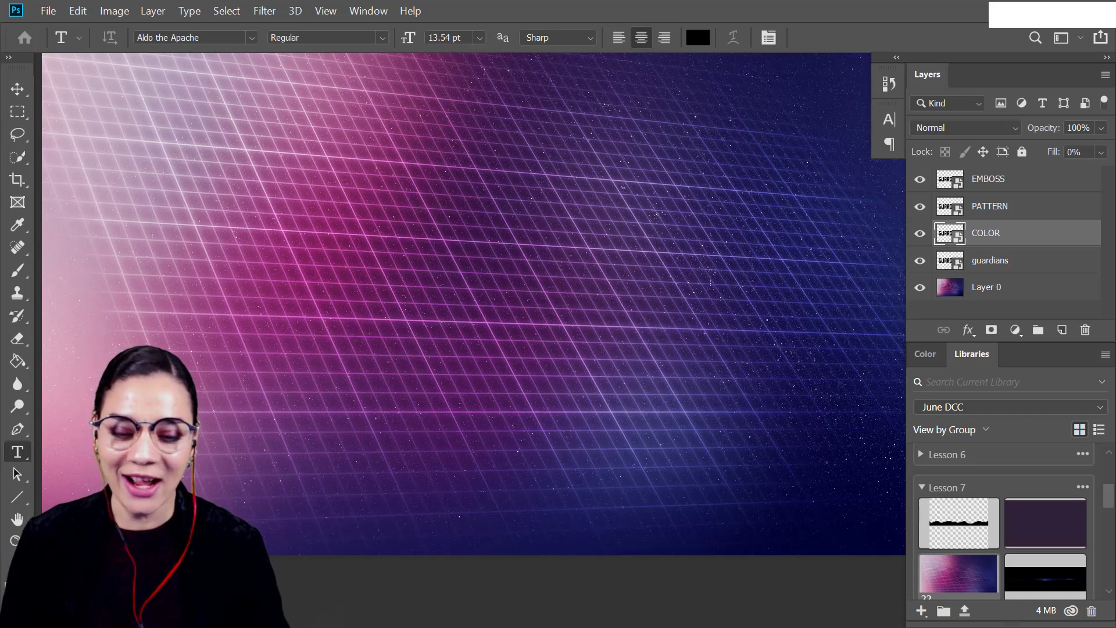
left_click(1035, 233)
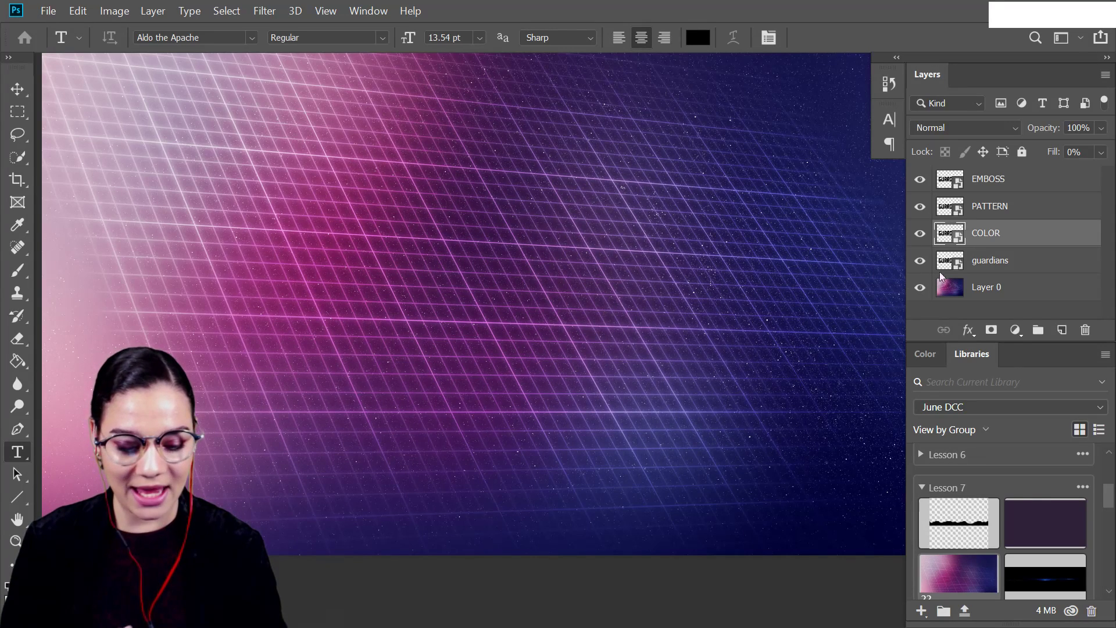
Step: Raise the COLOR smart object's fill to 67%
left_click(1018, 263)
left_click(1102, 153)
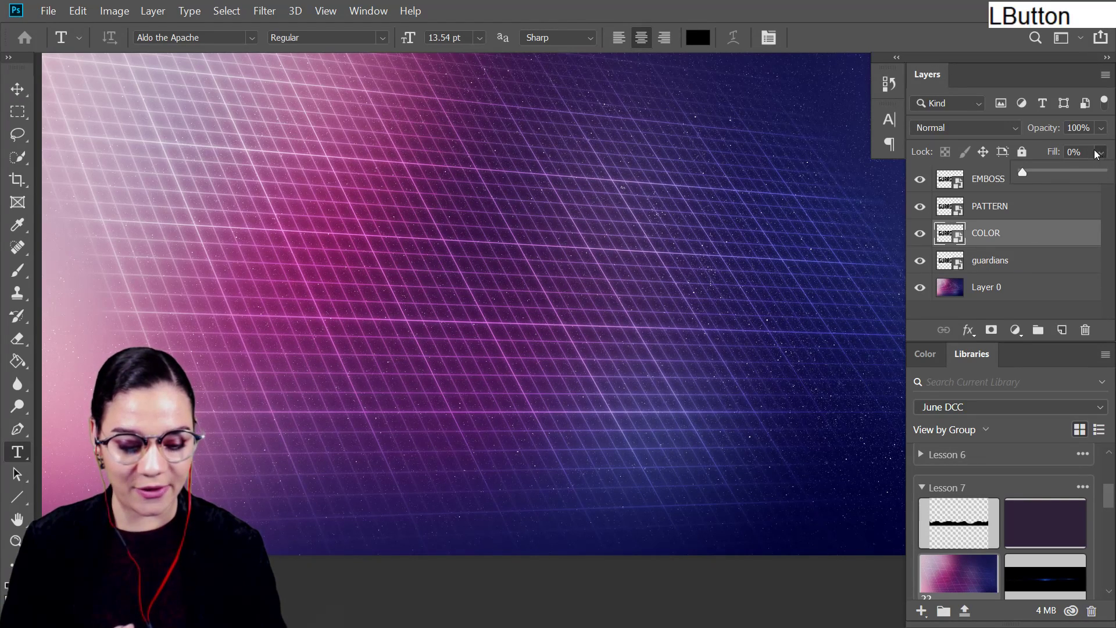
left_click_drag(1065, 176, 1083, 202)
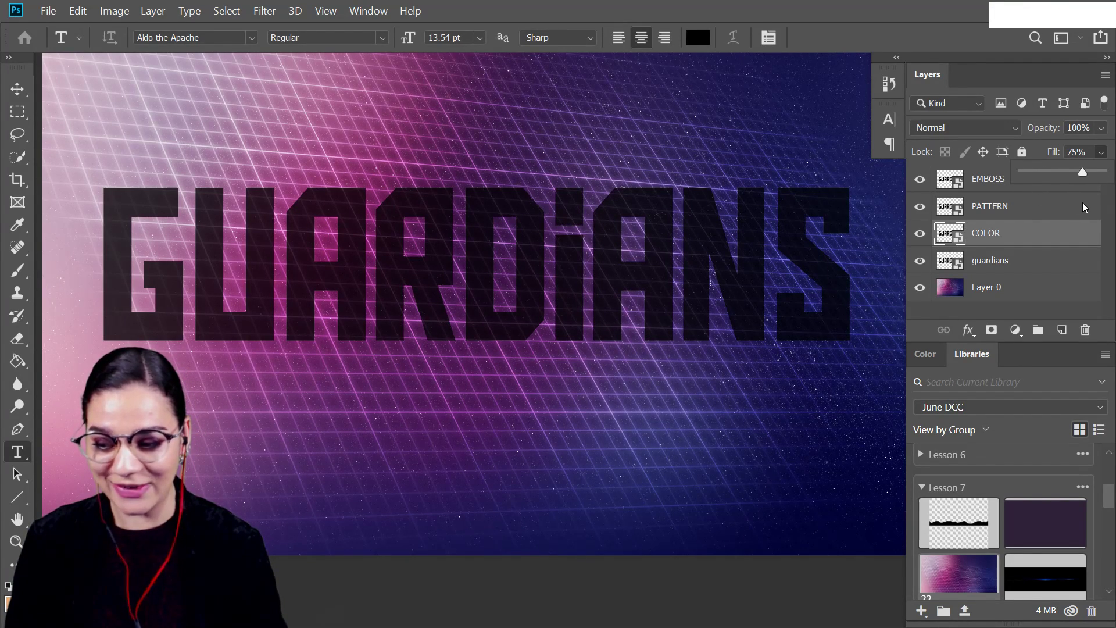
left_click_drag(1082, 202, 1077, 192)
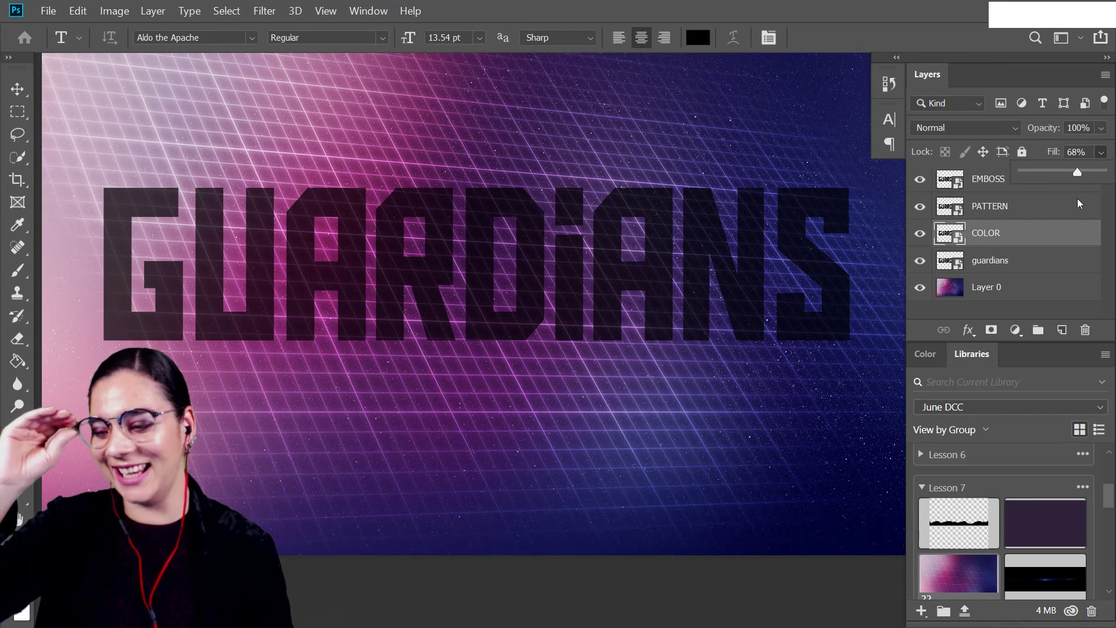
left_click_drag(1078, 199, 1078, 201)
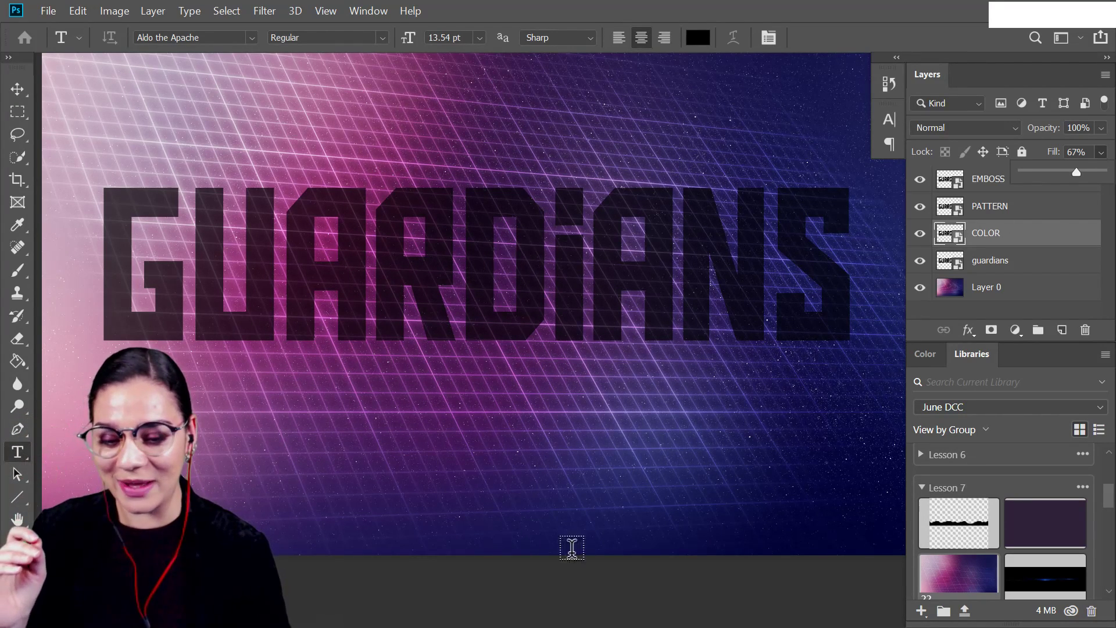
left_click(710, 277)
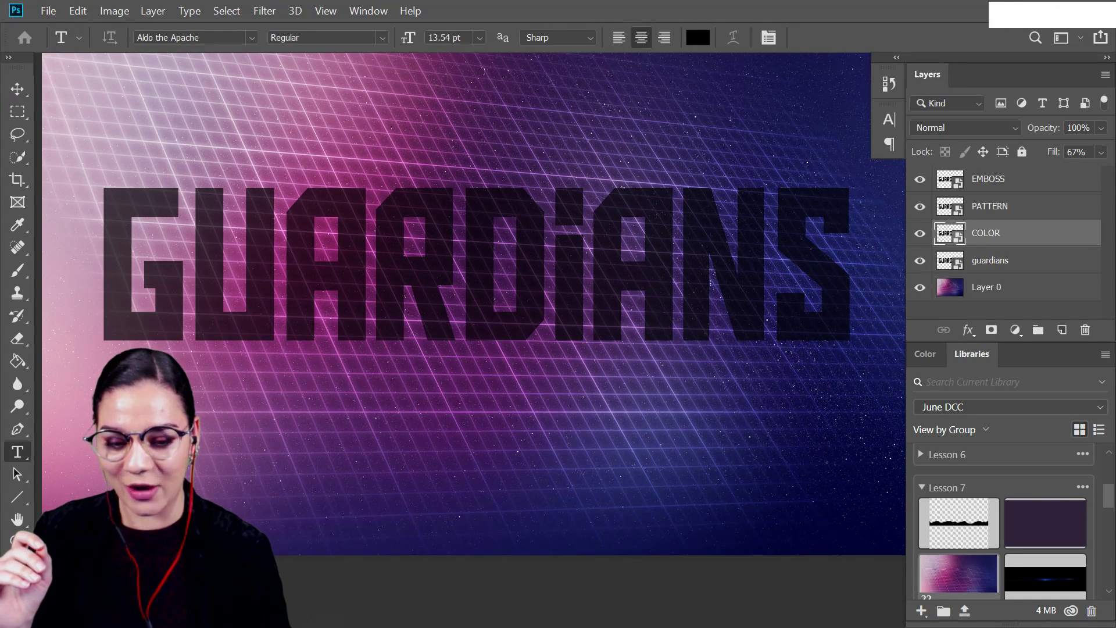
left_click(710, 277)
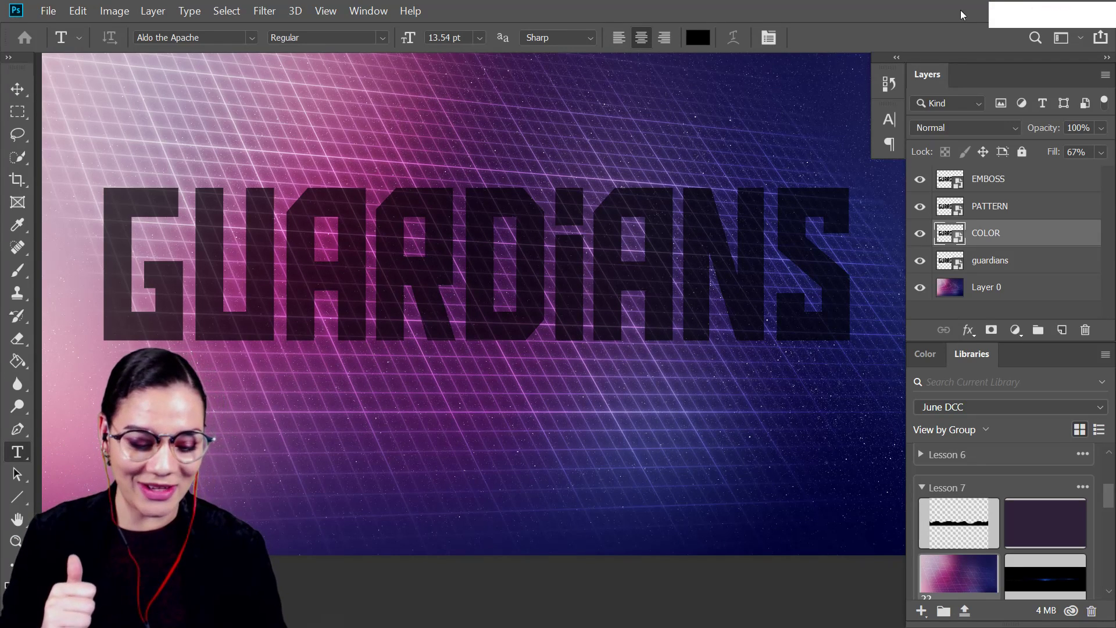
Step: Return the COLOR smart object's fill to 0%
left_click(1021, 263)
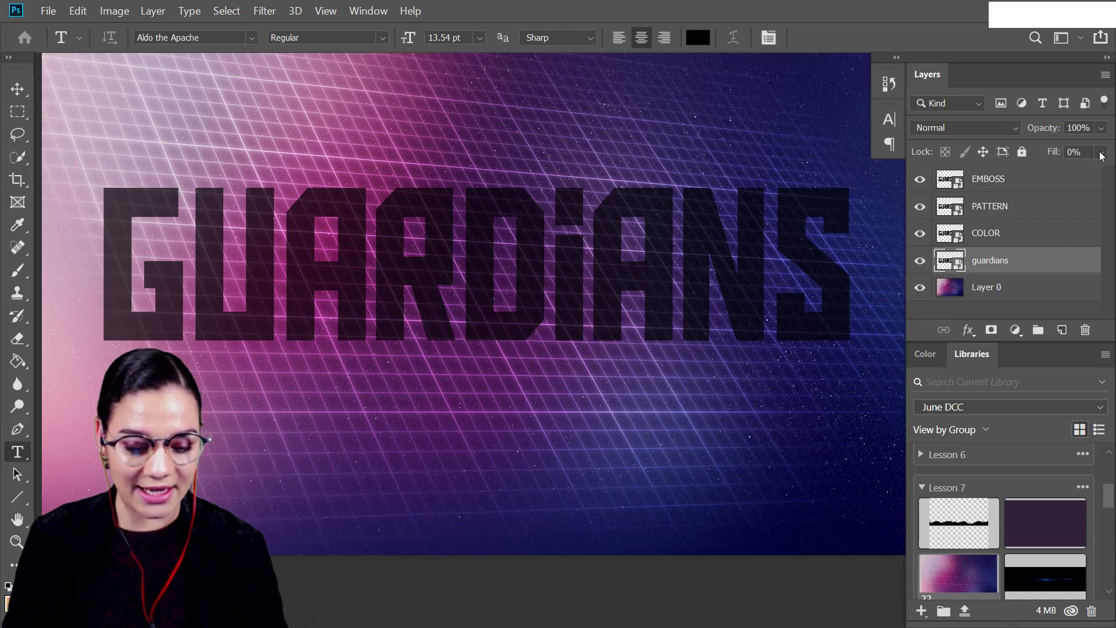
left_click(1067, 235)
left_click(1101, 152)
Step: Move the EMBOSS, PATTERN and COLOR layers together below the guardians layer, keeping them above Layer 0
left_click(1055, 235)
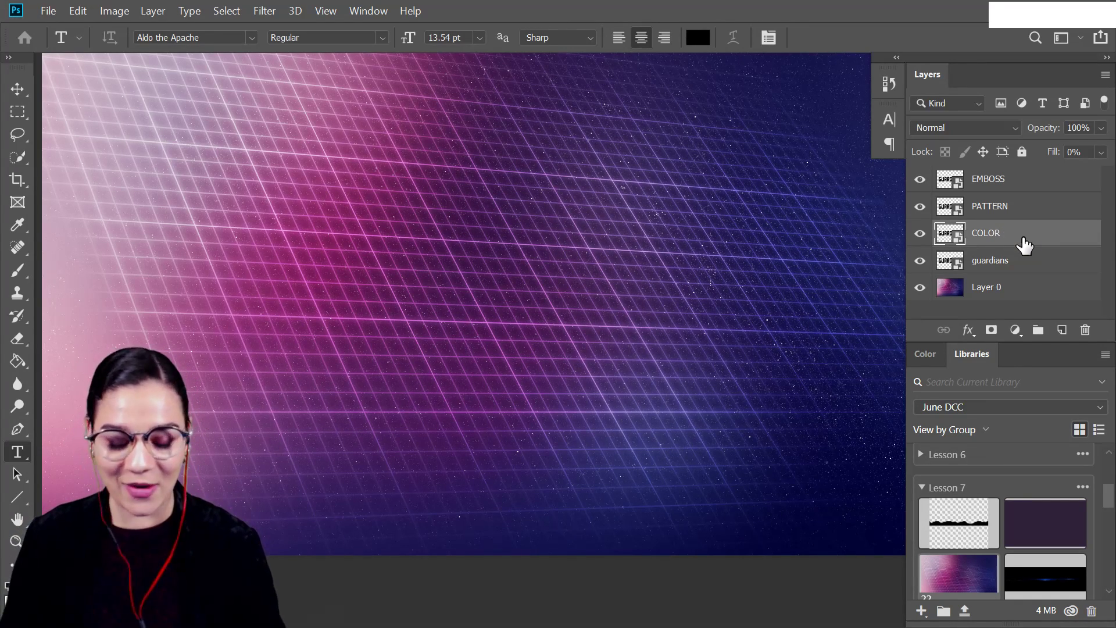
left_click(1024, 186, "shift")
left_click_drag(1023, 186, 1039, 280)
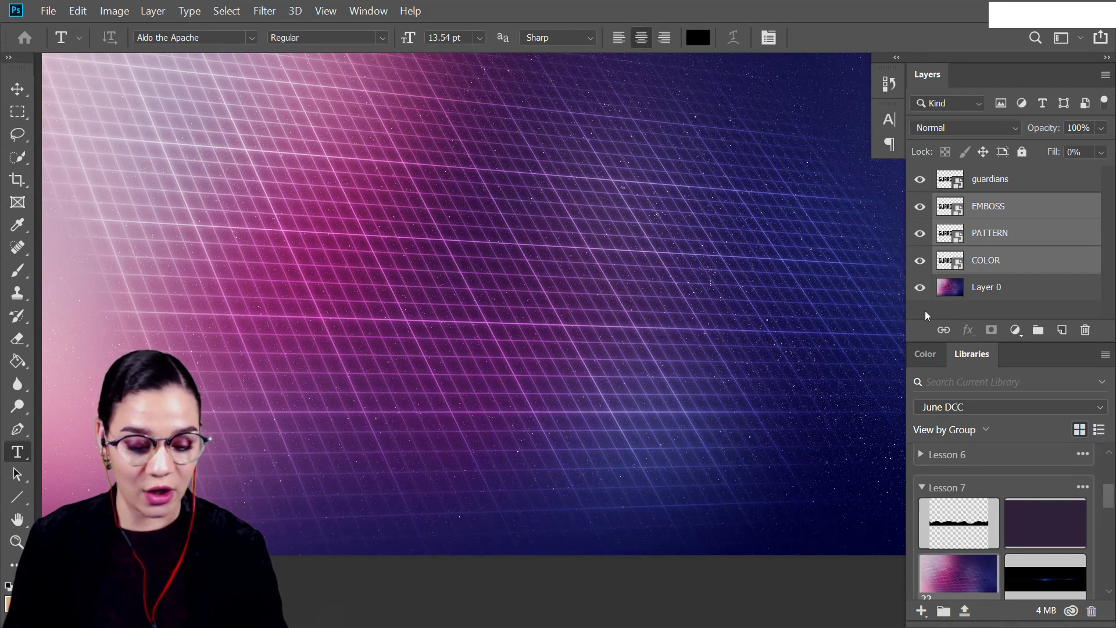
Step: Add a Gradient Overlay effect to the COLOR smart object, using the current pink, white and blue gradient
left_click(1060, 263)
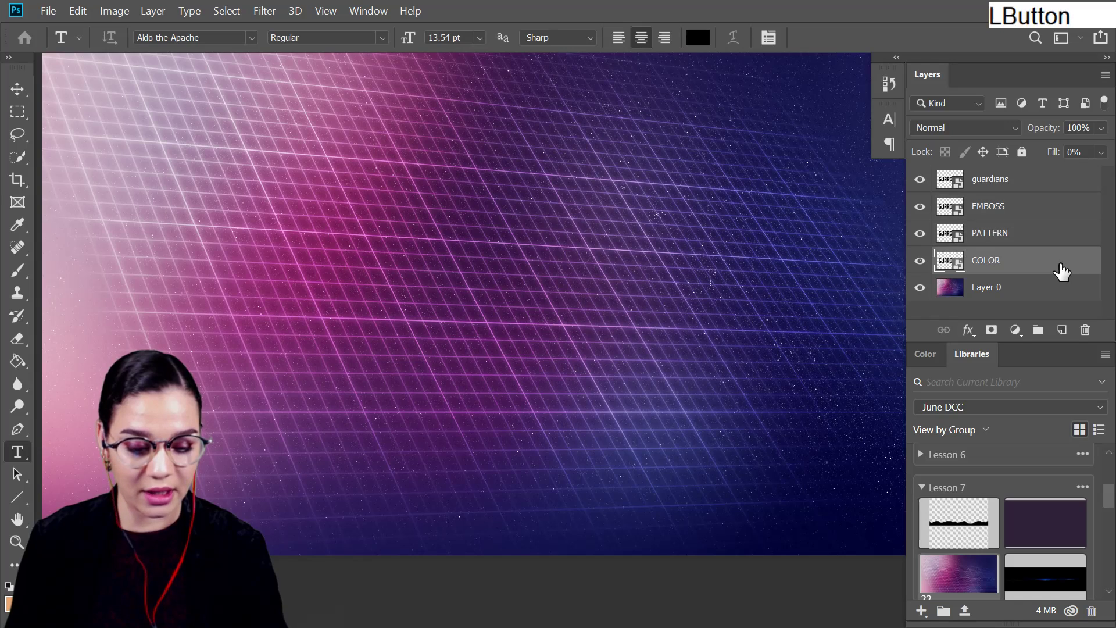
left_click(1059, 263)
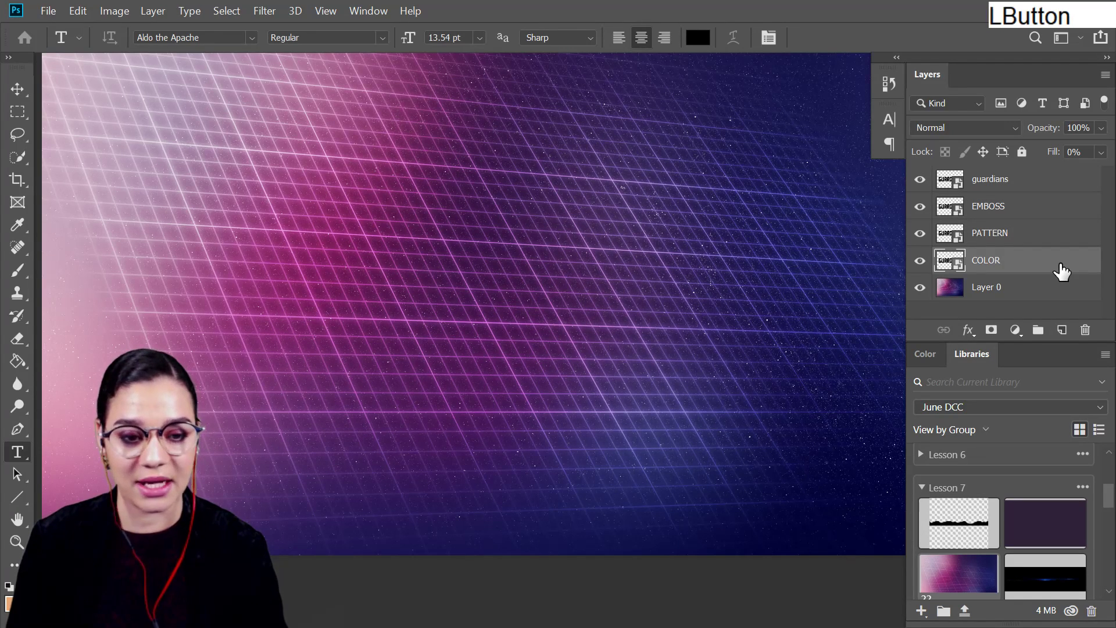
double_click(1053, 272)
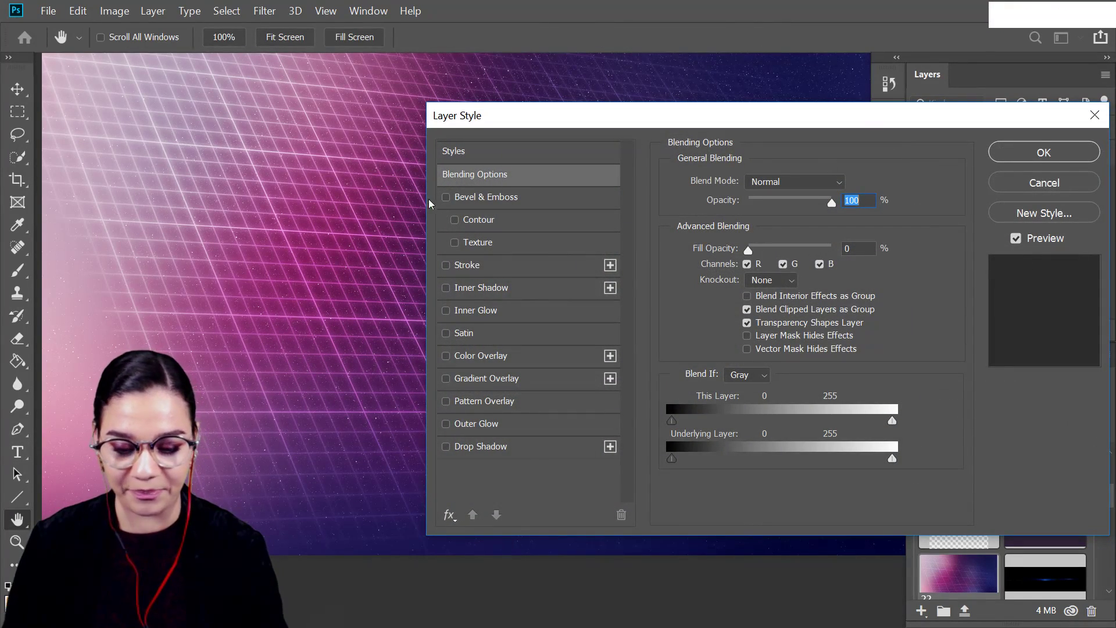
left_click_drag(336, 228, 302, 207)
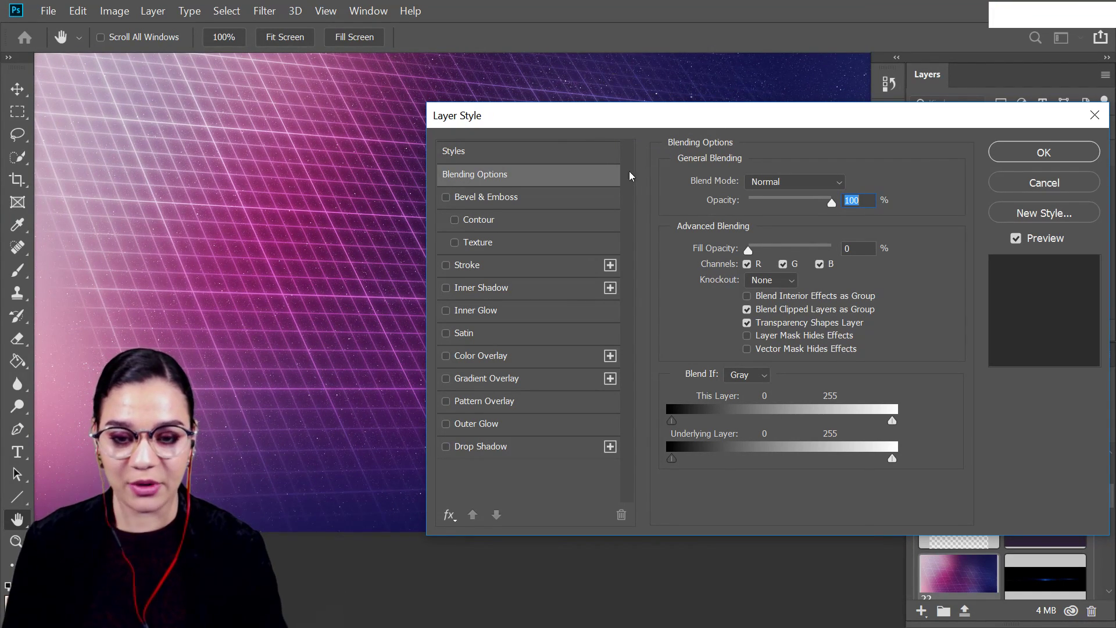
left_click(521, 381)
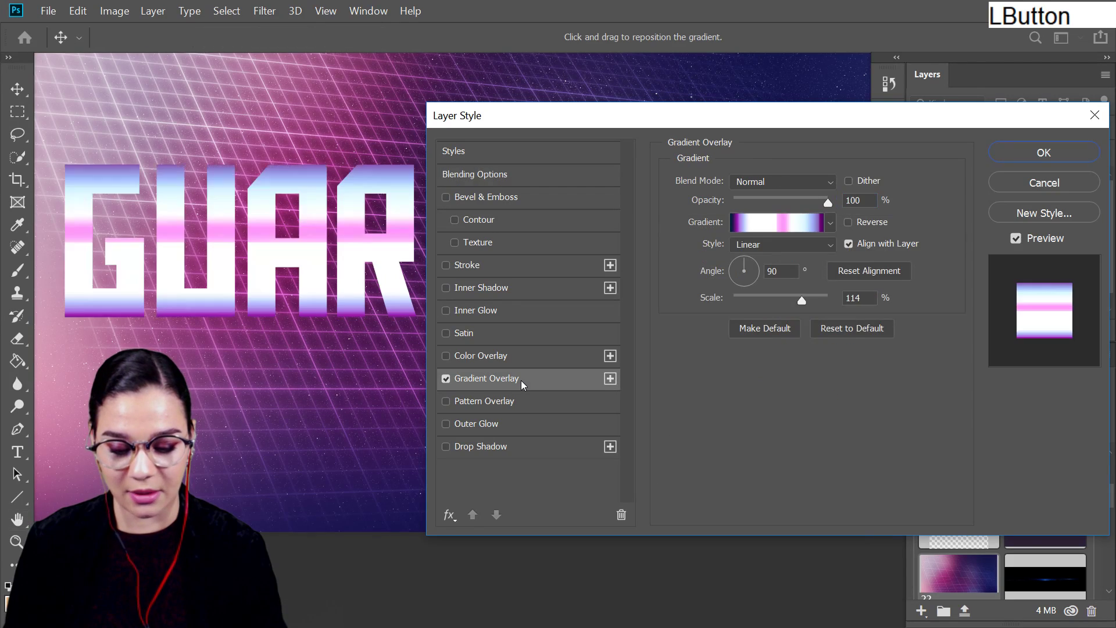
left_click(793, 229)
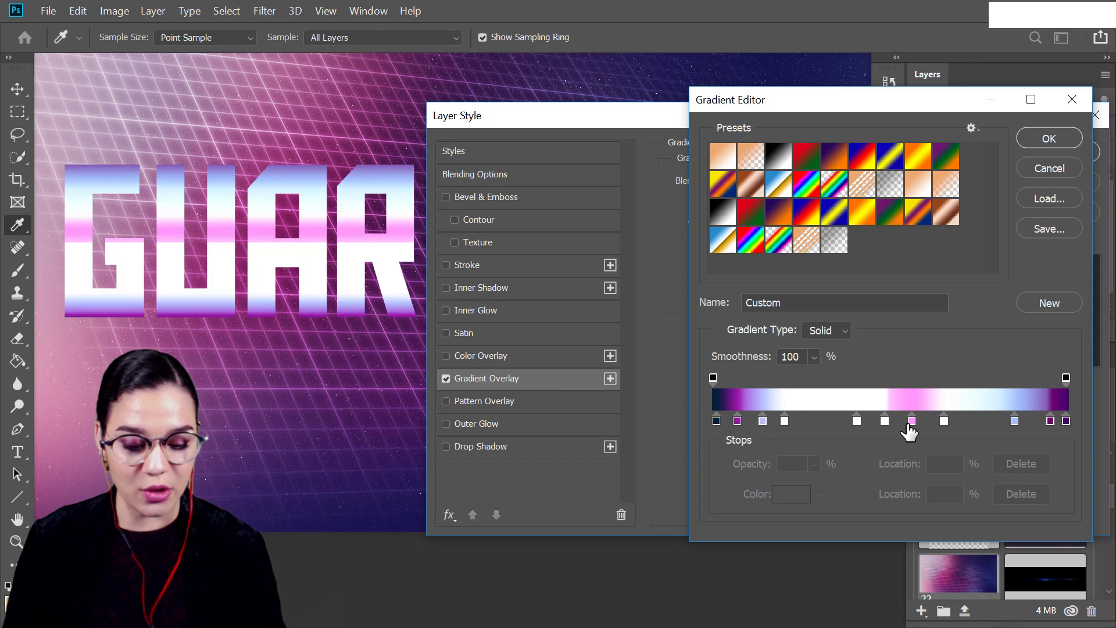
left_click_drag(911, 422, 909, 423)
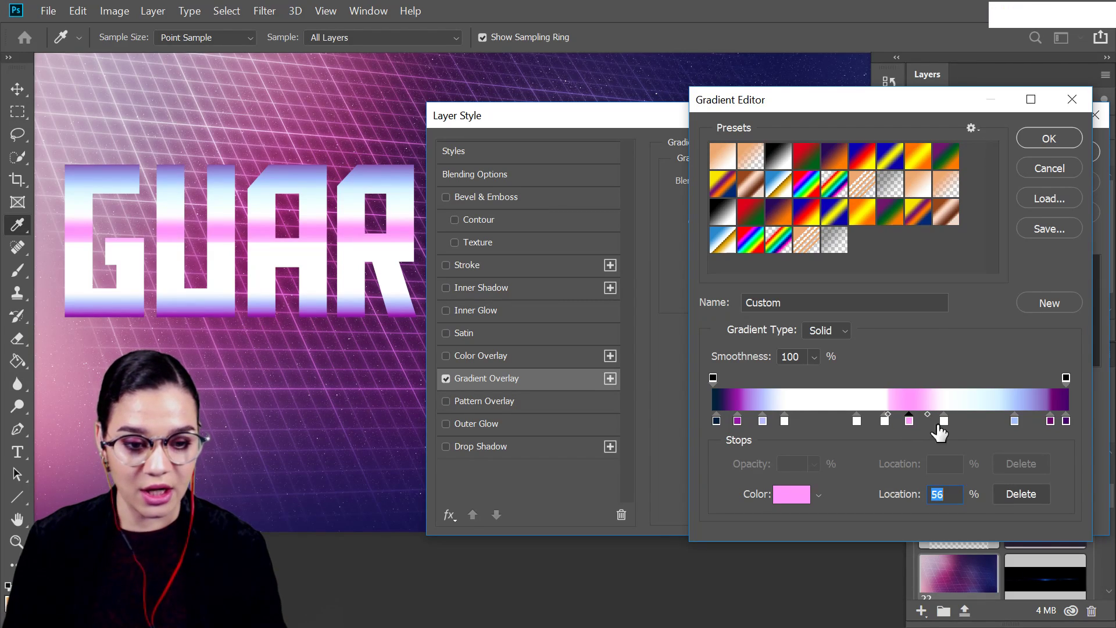
double_click(944, 420)
left_click(835, 268)
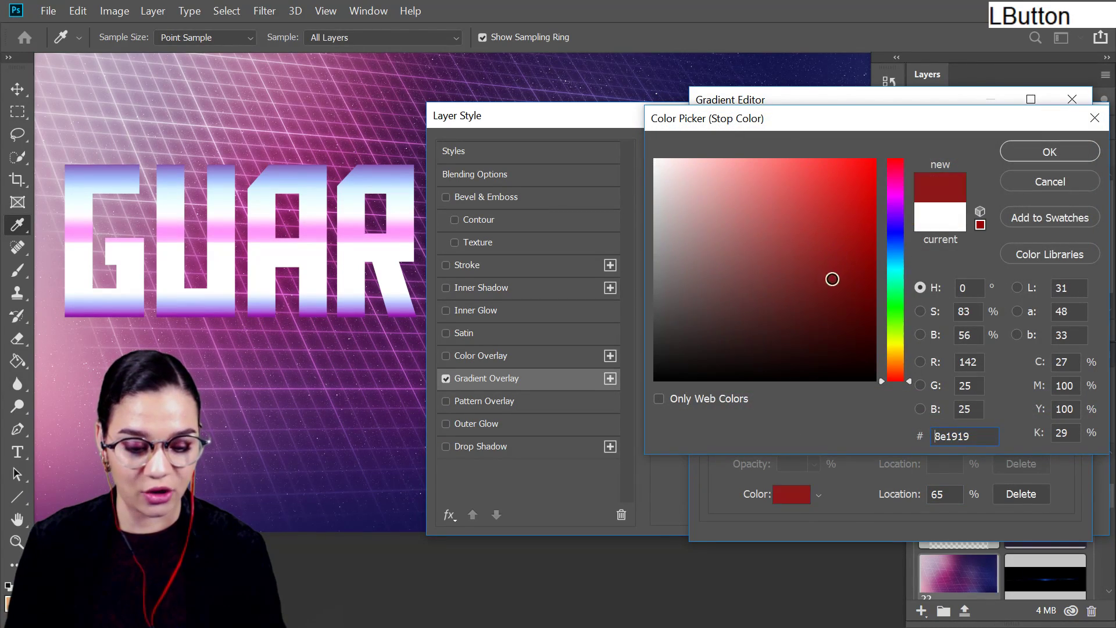
left_click(1060, 183)
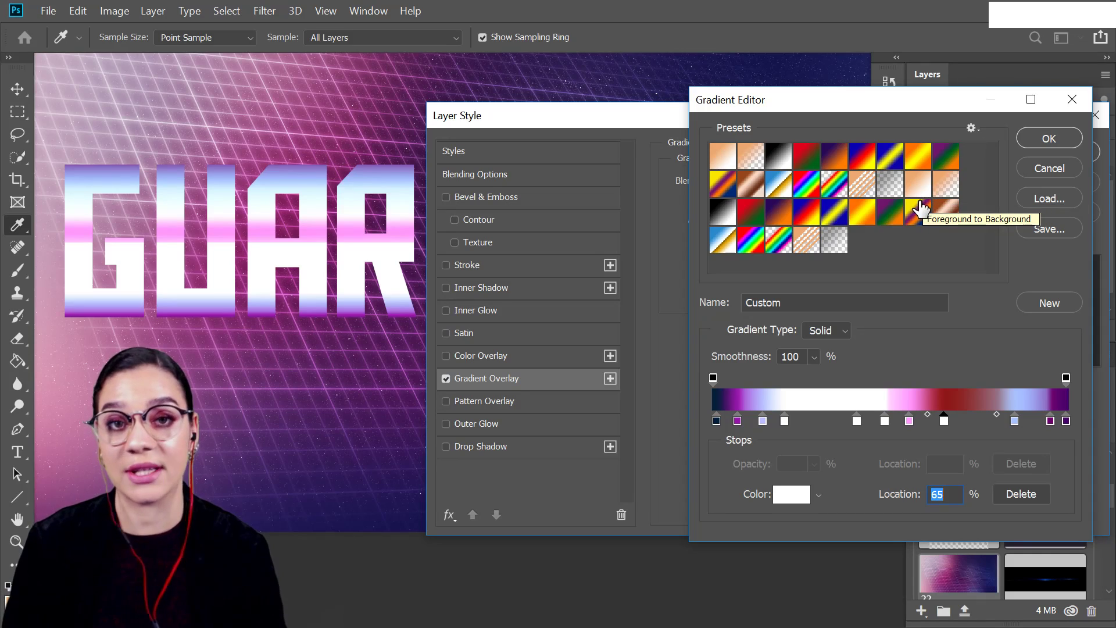
left_click(1051, 168)
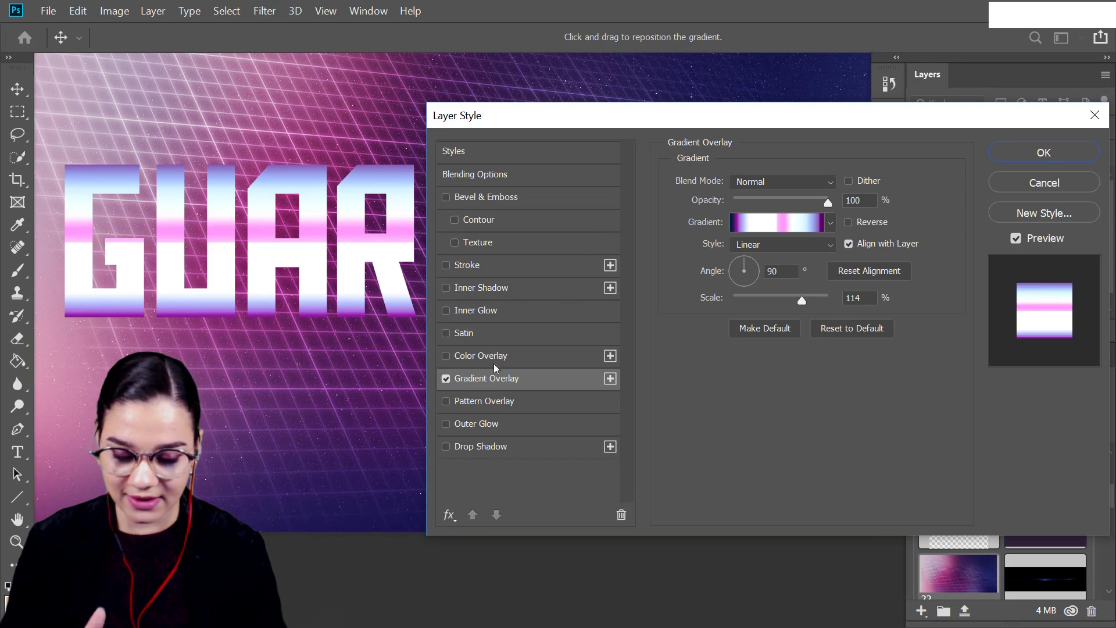
Step: Add an Outer Glow to the COLOR smart object and set its color to bright pink ff2fb6
left_click(473, 422)
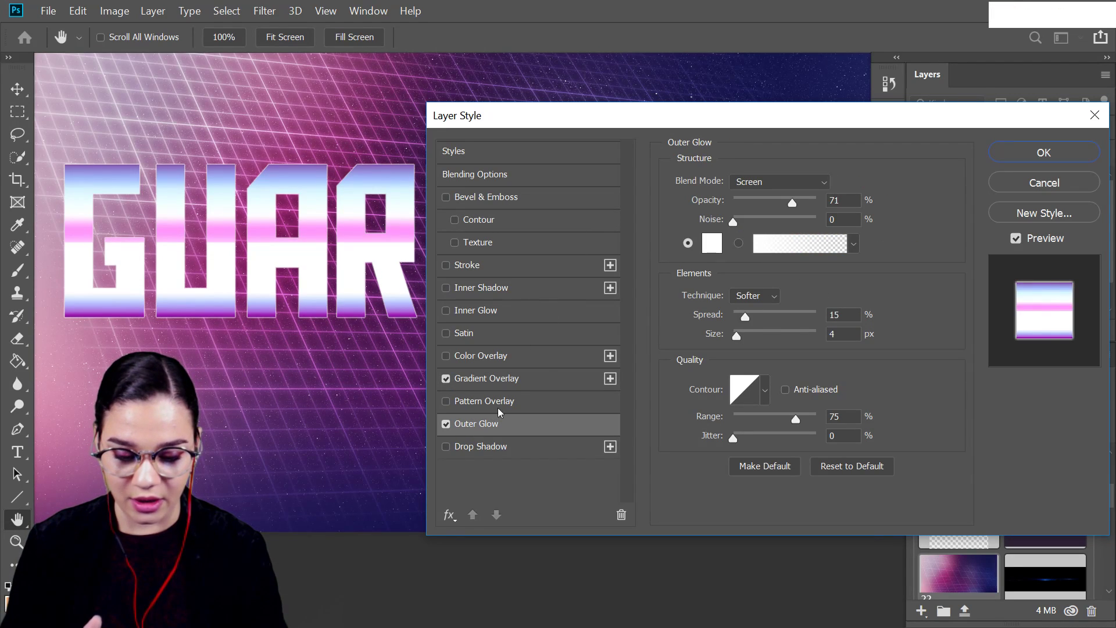
left_click(712, 245)
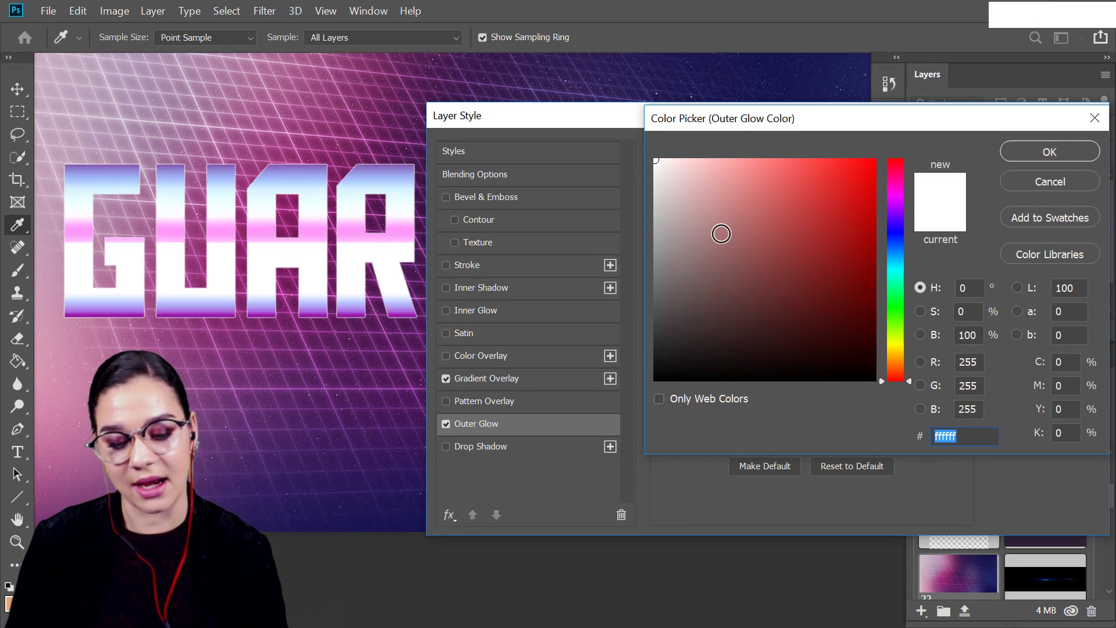
left_click(338, 129)
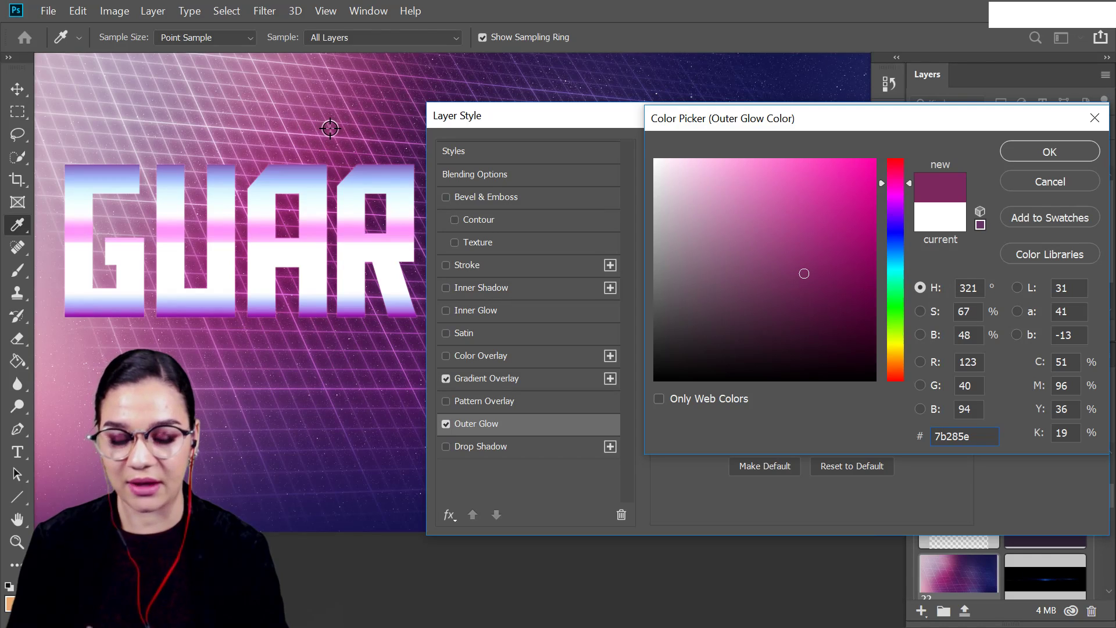
mouse_move(852, 183)
left_mouse_down()
mouse_move(826, 179)
mouse_move(847, 181)
mouse_move(836, 154)
left_mouse_up()
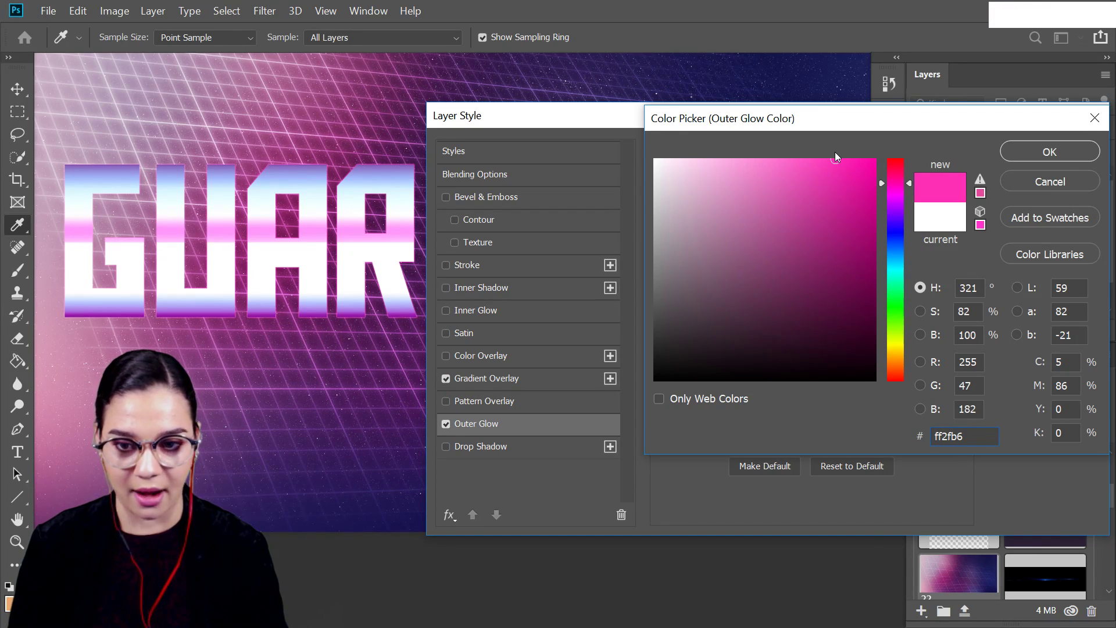
left_click(1039, 153)
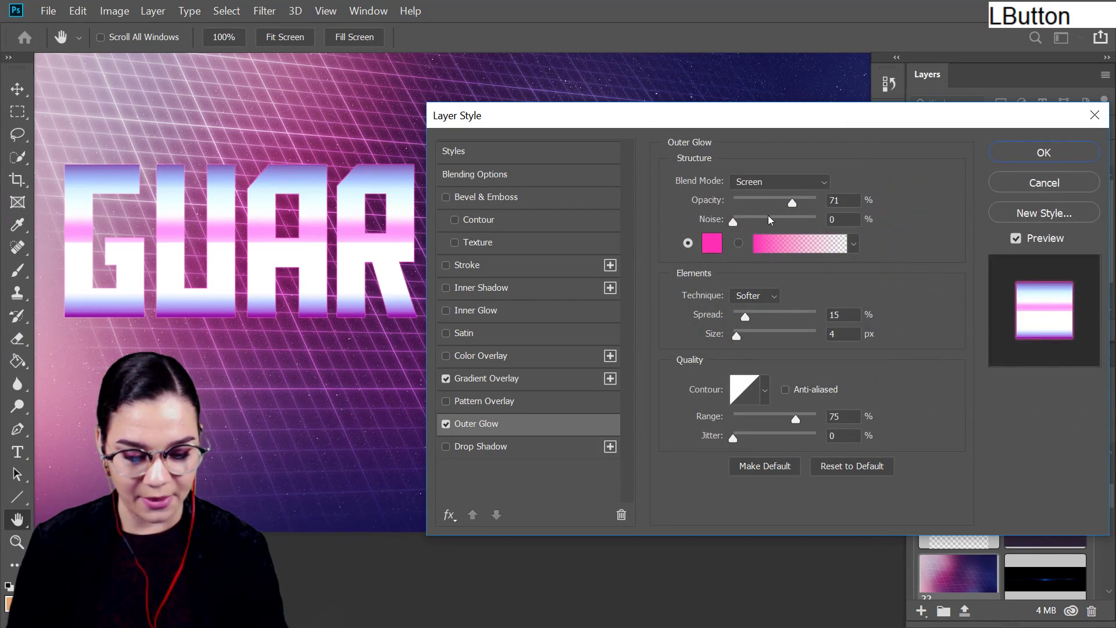
Step: Set the outer glow's size to 65 px and its noise to 26%
left_click_drag(736, 335, 759, 333)
left_click_drag(801, 115, 802, 213)
left_click_drag(734, 317, 762, 319)
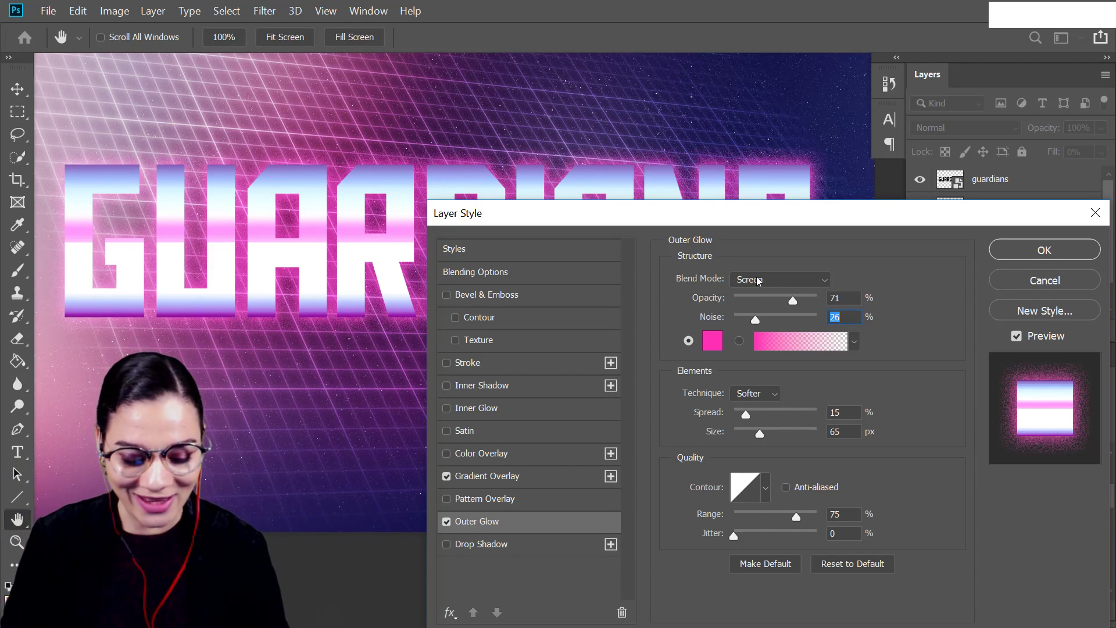
left_click_drag(910, 224, 866, 125)
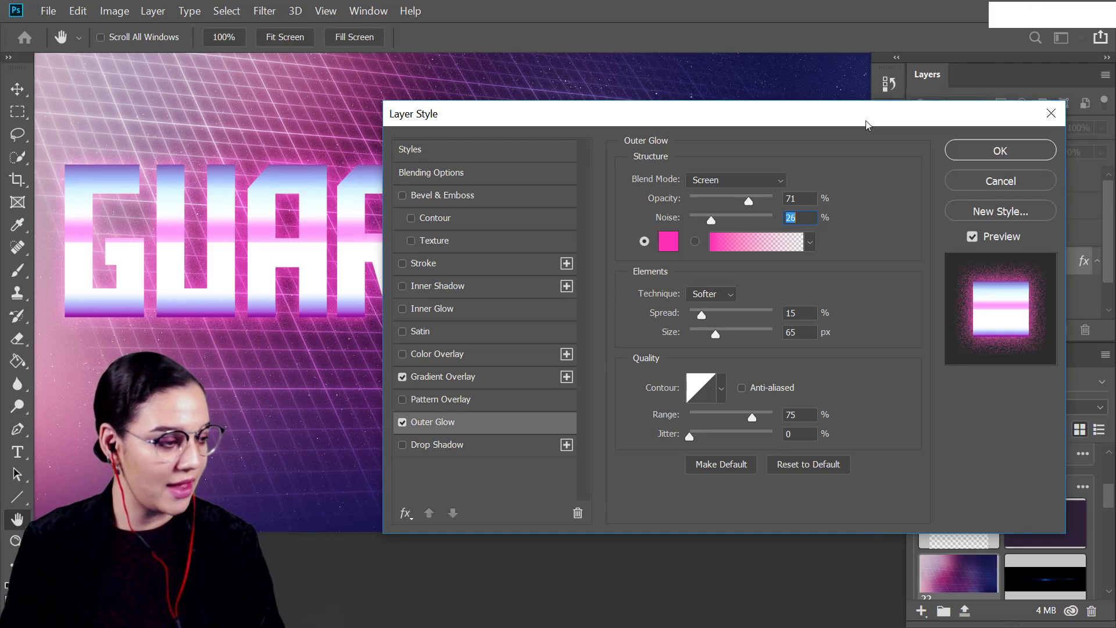
Step: Add a Drop Shadow with 69 px distance and 23% noise, apply the layer style and collapse COLOR's effects list
left_click(459, 444)
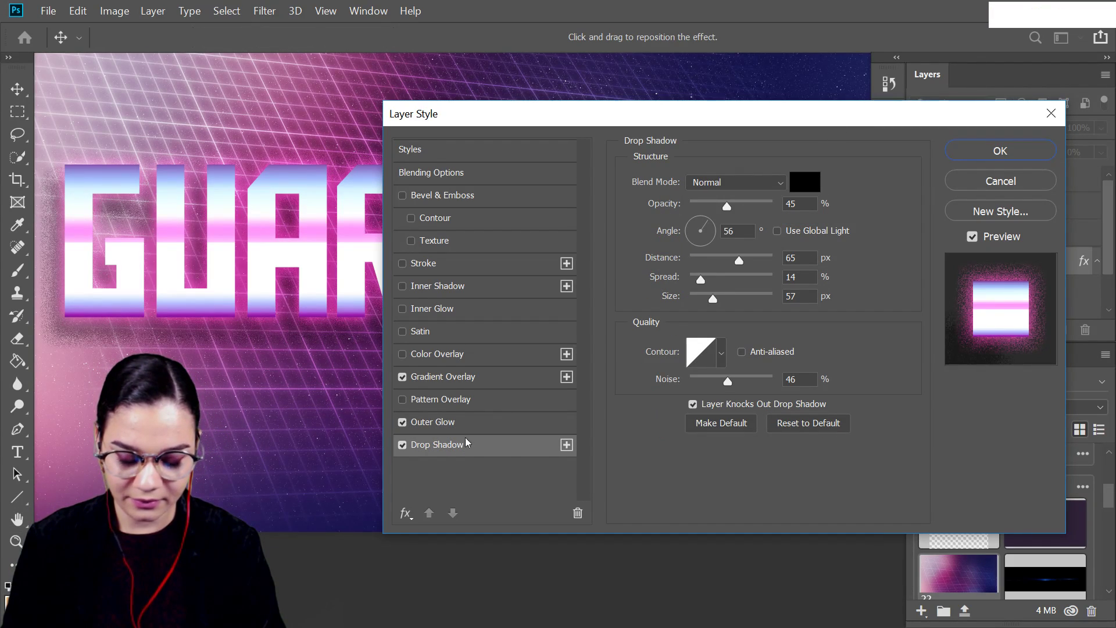
left_click_drag(702, 119, 809, 173)
left_click_drag(845, 307, 847, 310)
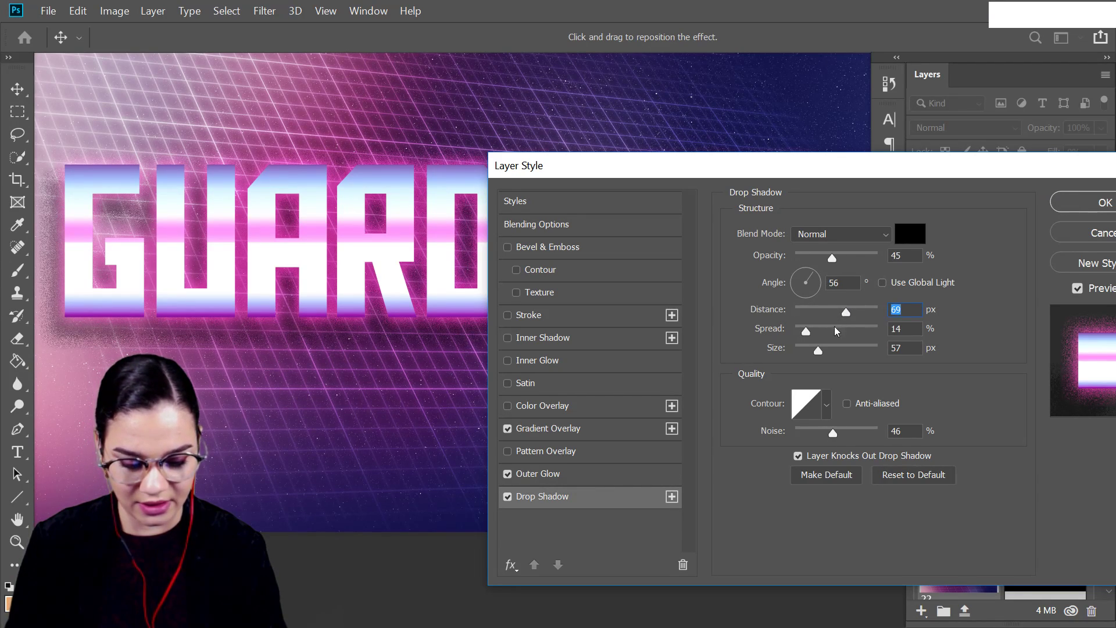
left_click_drag(832, 434, 818, 434)
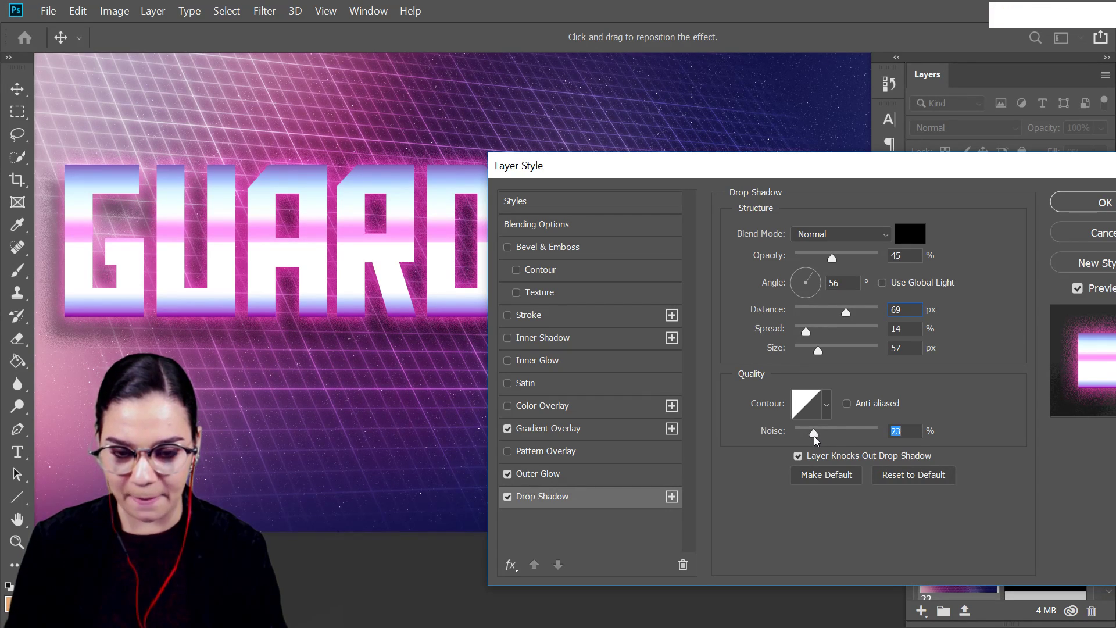
left_click(1086, 204)
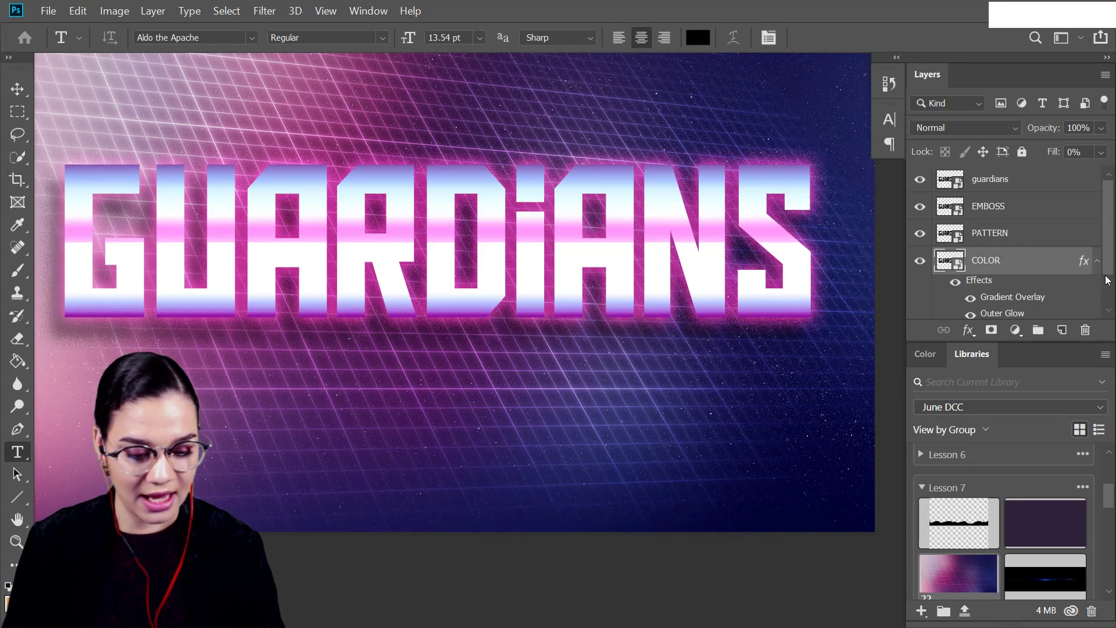
left_click(1097, 261)
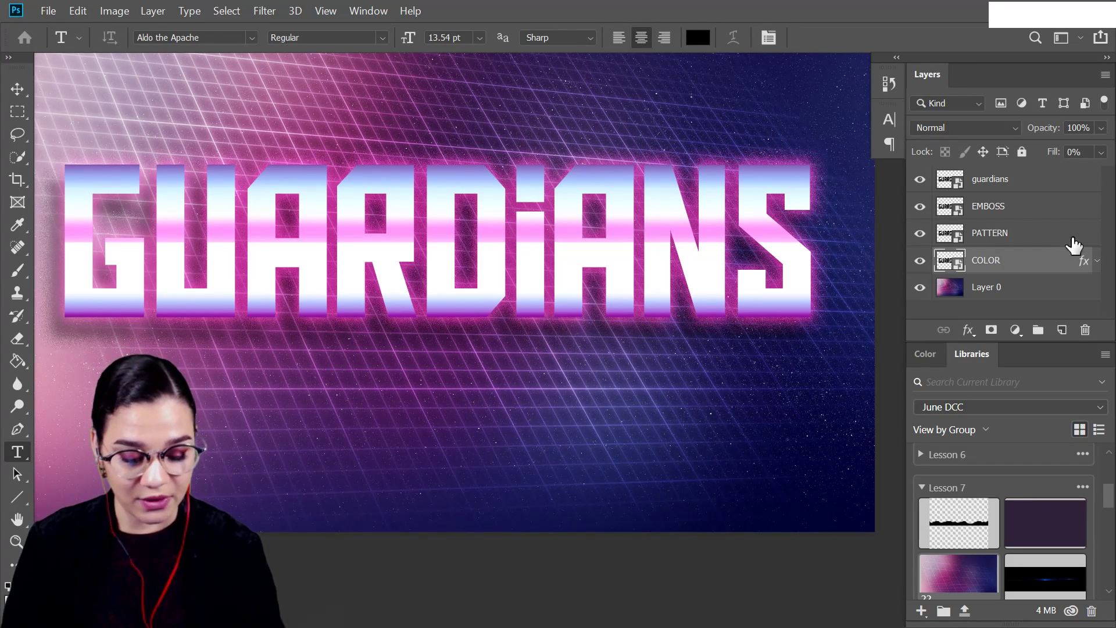
Step: Open the Lesson 7 library's pattern graphic, select its whole canvas and bring up Define Pattern, cancelling without saving a pattern
double_click(962, 518)
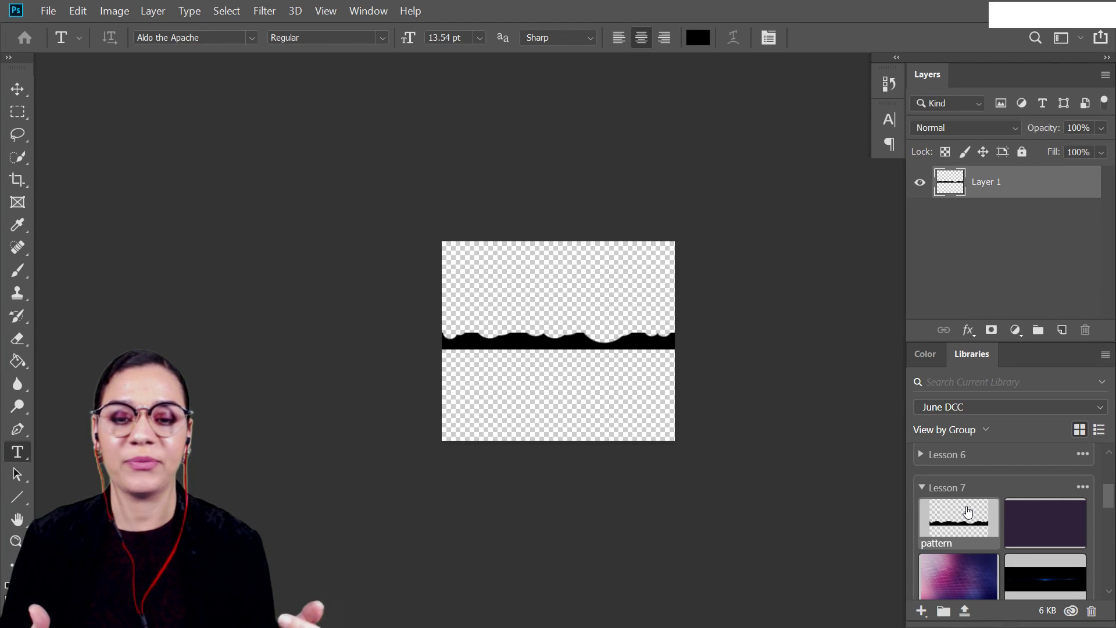
left_click_drag(968, 512, 699, 336)
key("ctrl")
key("ctrl+a")
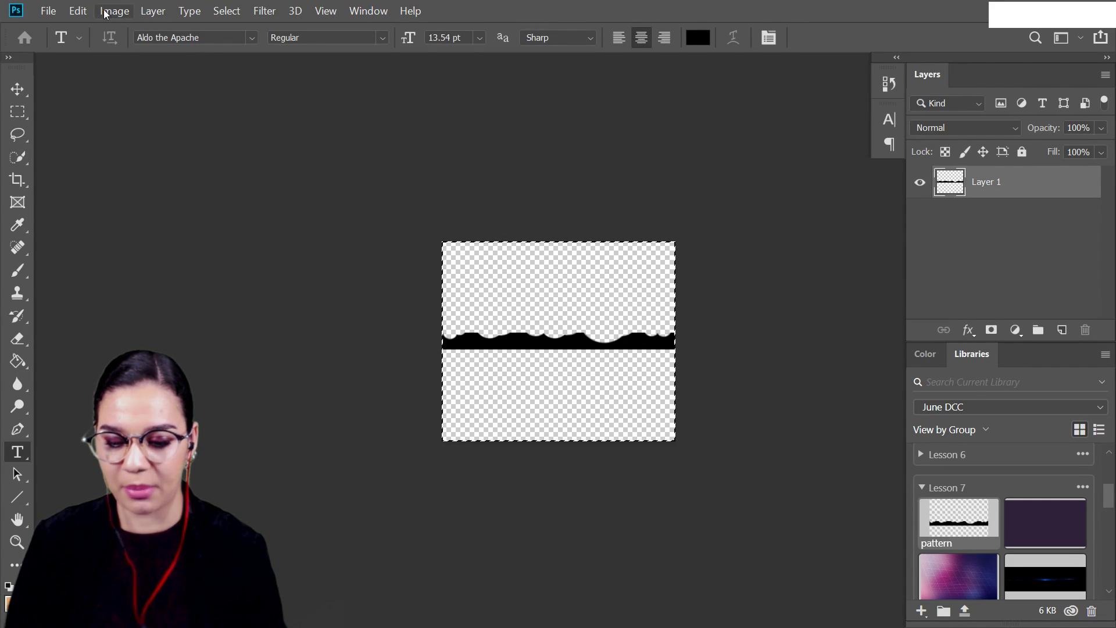
left_click(75, 13)
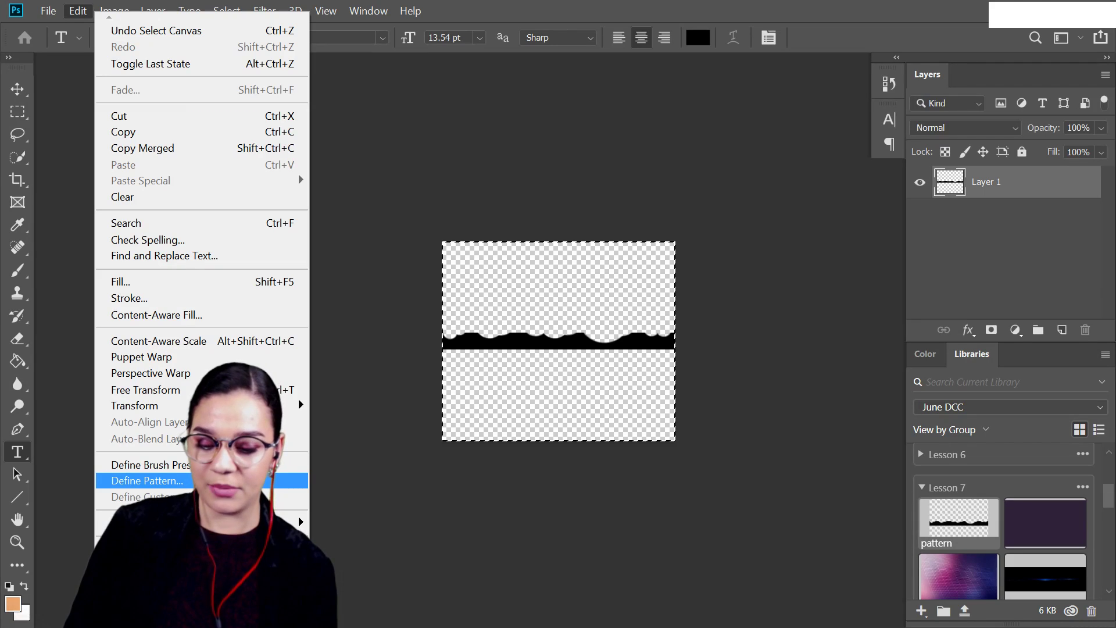
left_click(232, 481)
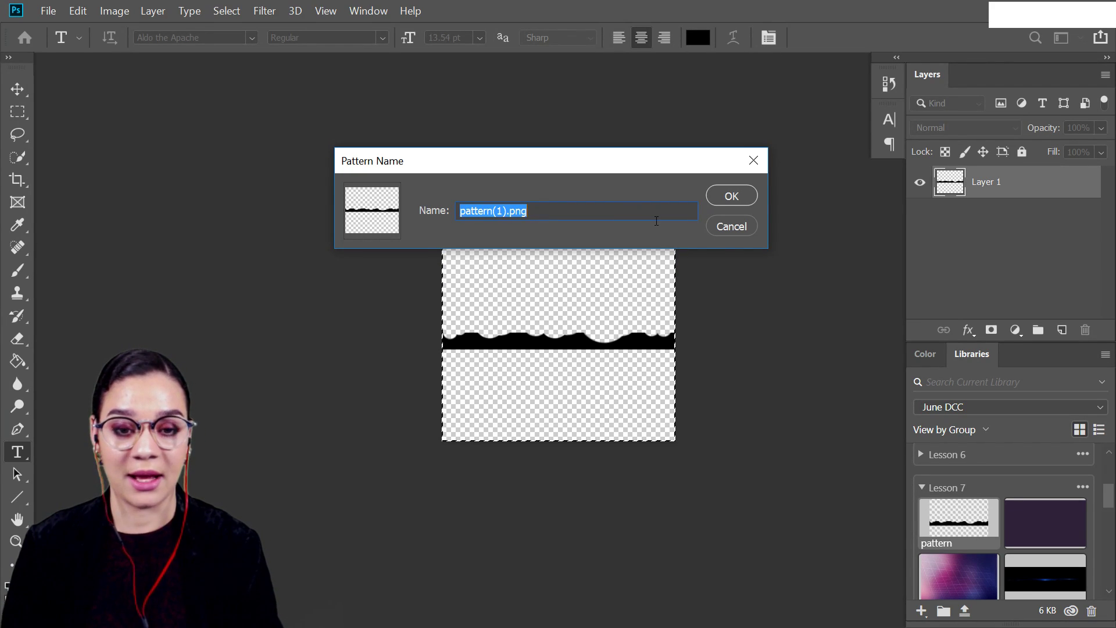
left_click(720, 229)
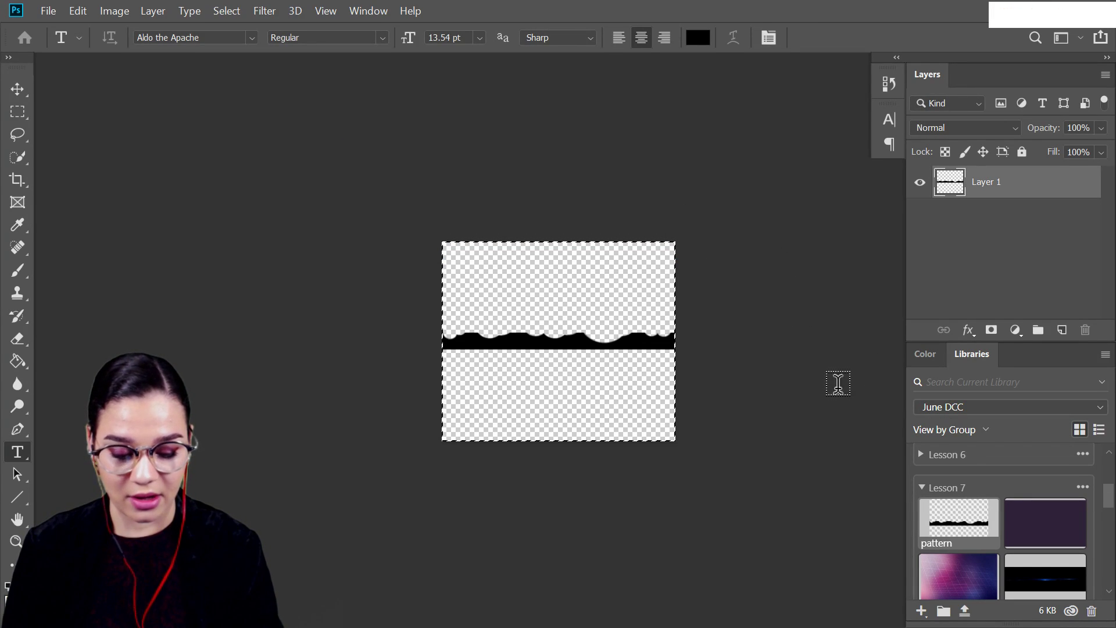
Step: Change the screen mode so the document tabs show and return to GUARDIANS_STREAM.psd
key("f")
key("f")
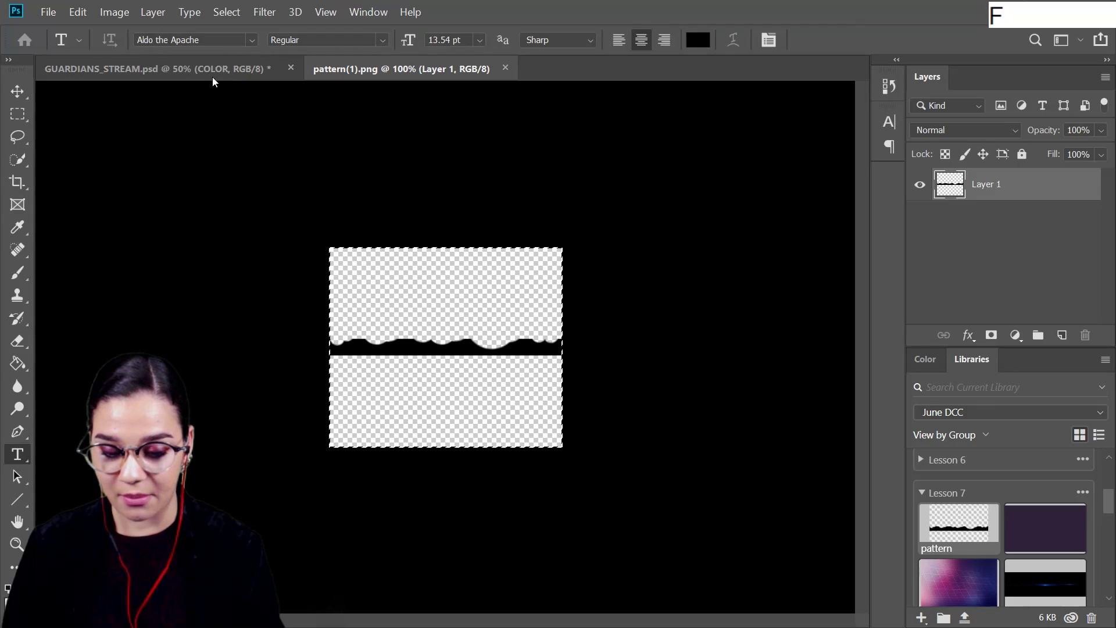
left_click(123, 69)
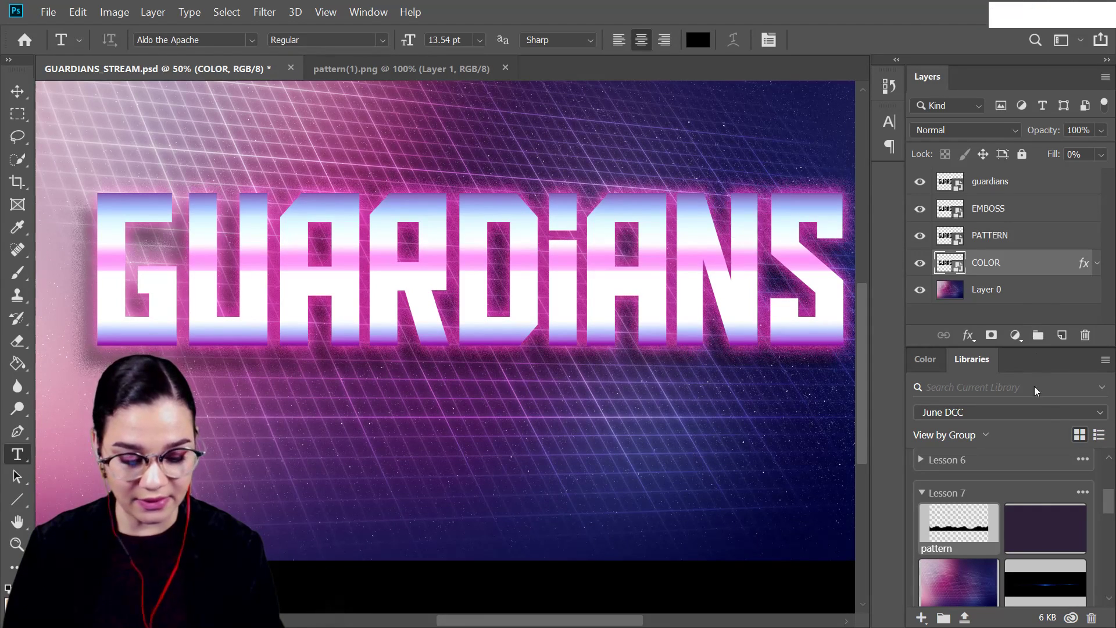
Step: Add a Pattern Overlay effect to the PATTERN smart object, using the transparent pattern with the wavy black band
left_click(1045, 242)
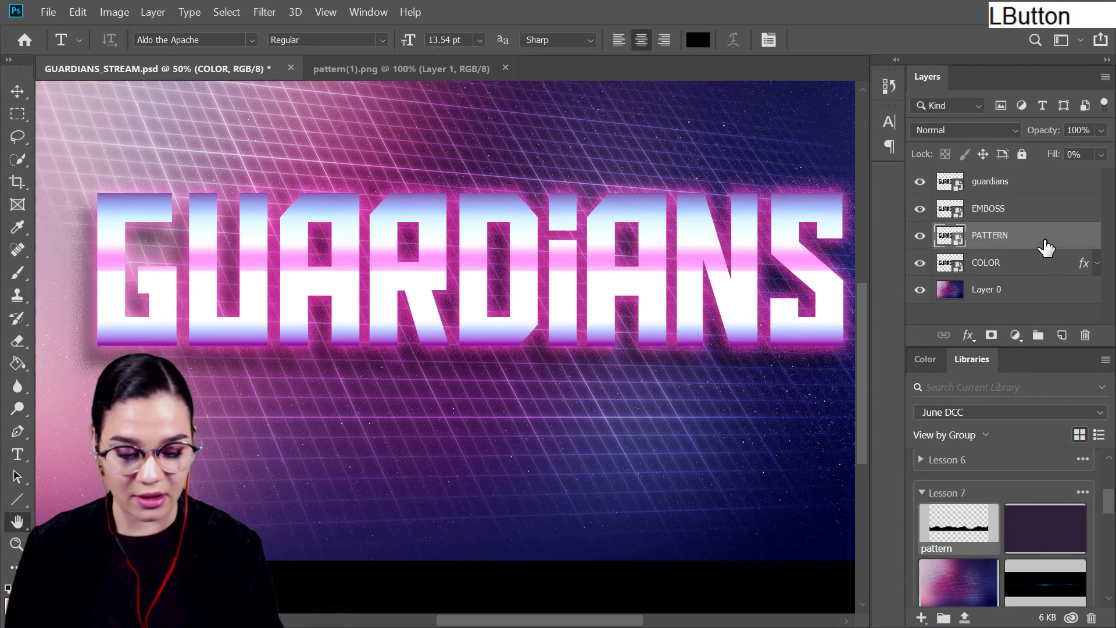
double_click(1045, 241)
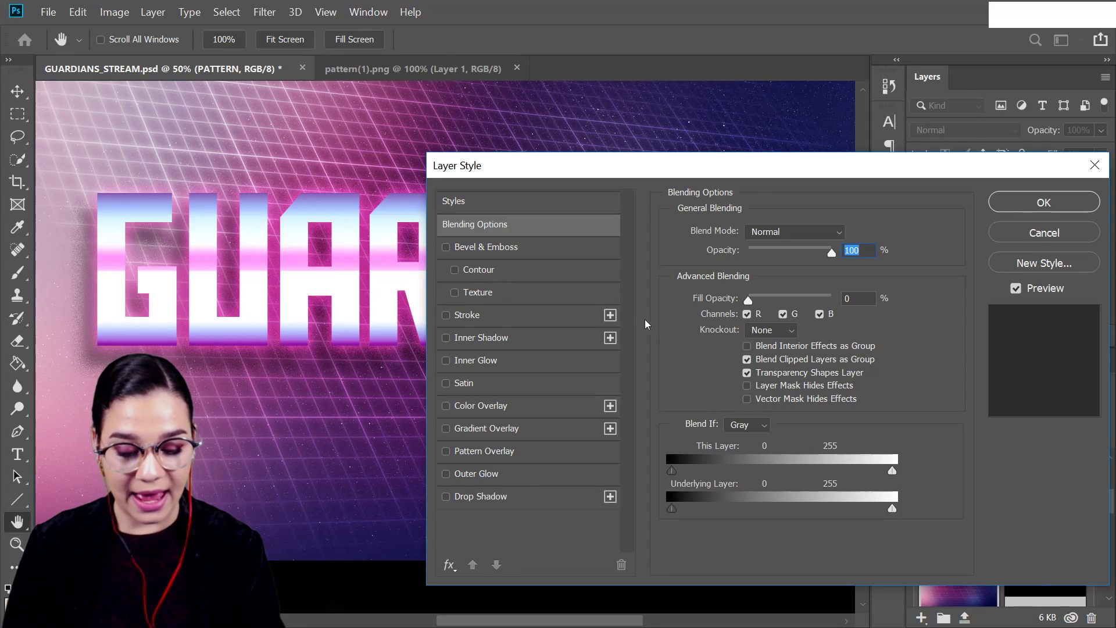
left_click(493, 457)
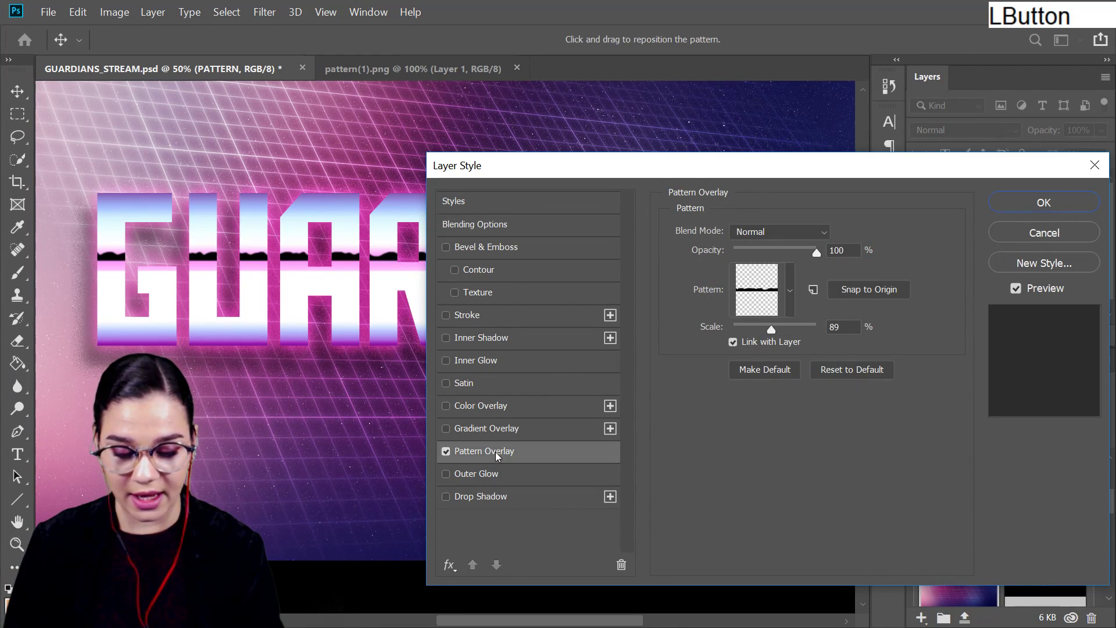
left_click(791, 291)
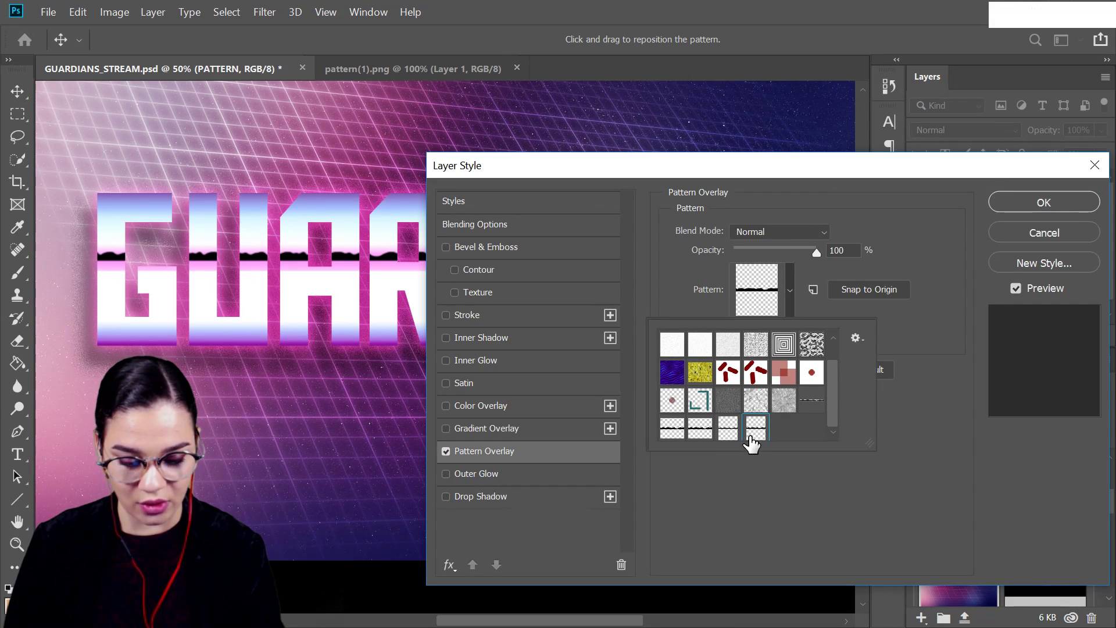
left_click(754, 436)
left_click(940, 431)
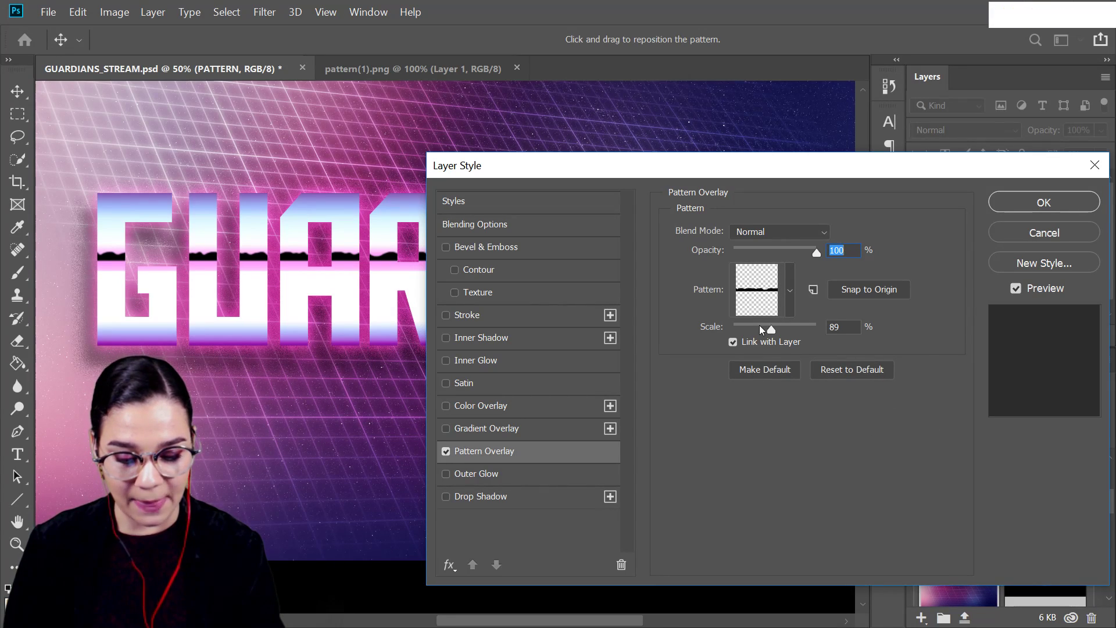
Step: Set the pattern overlay's scale to 101% so the black band sits across the middle of the letters
left_click_drag(770, 329, 777, 329)
left_click_drag(767, 176, 886, 258)
left_click_drag(894, 408, 896, 412)
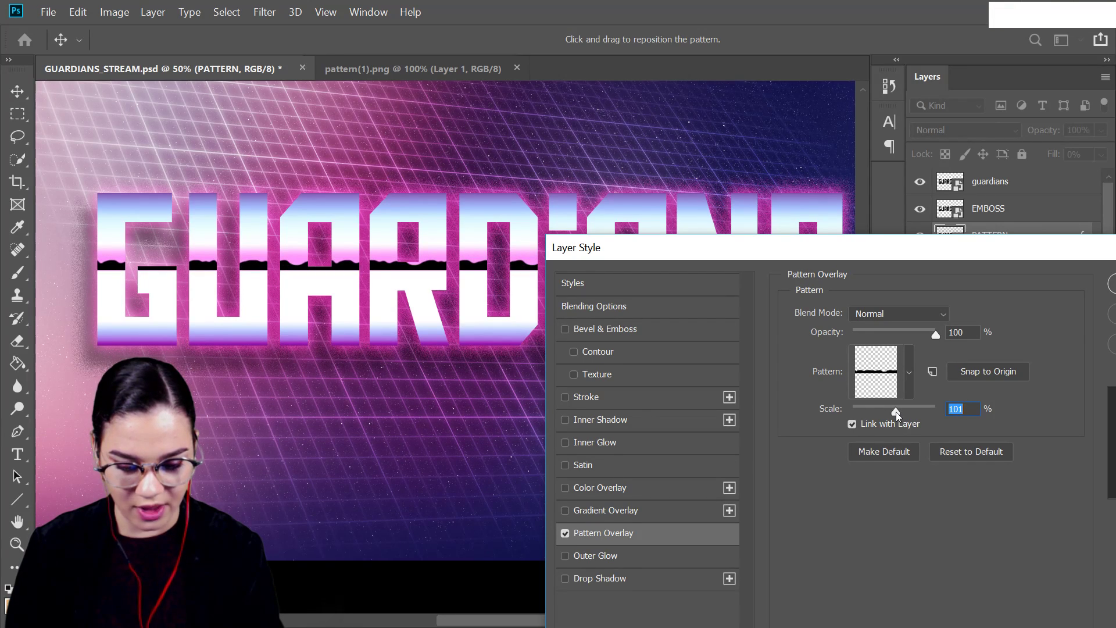
left_click_drag(1019, 257, 795, 104)
left_click(204, 264)
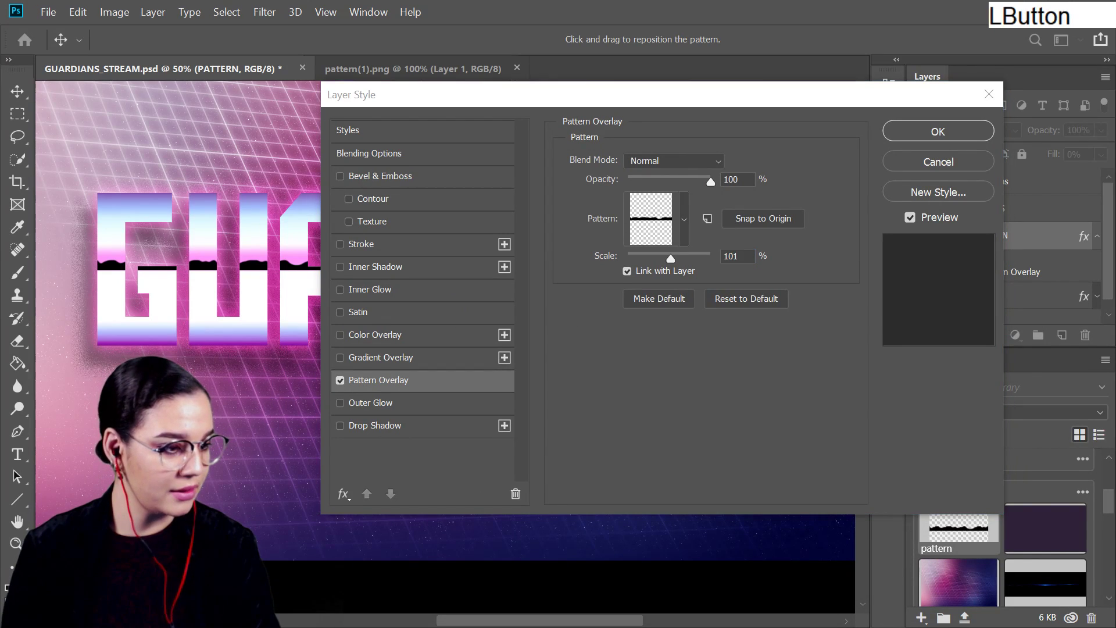
left_click(203, 265)
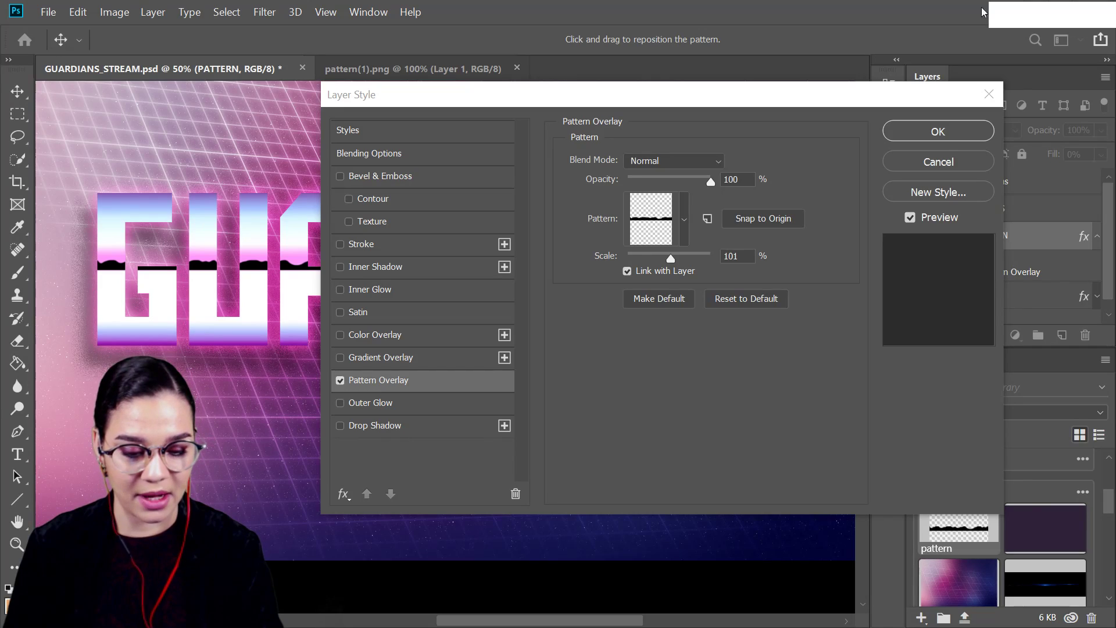
left_click(943, 135)
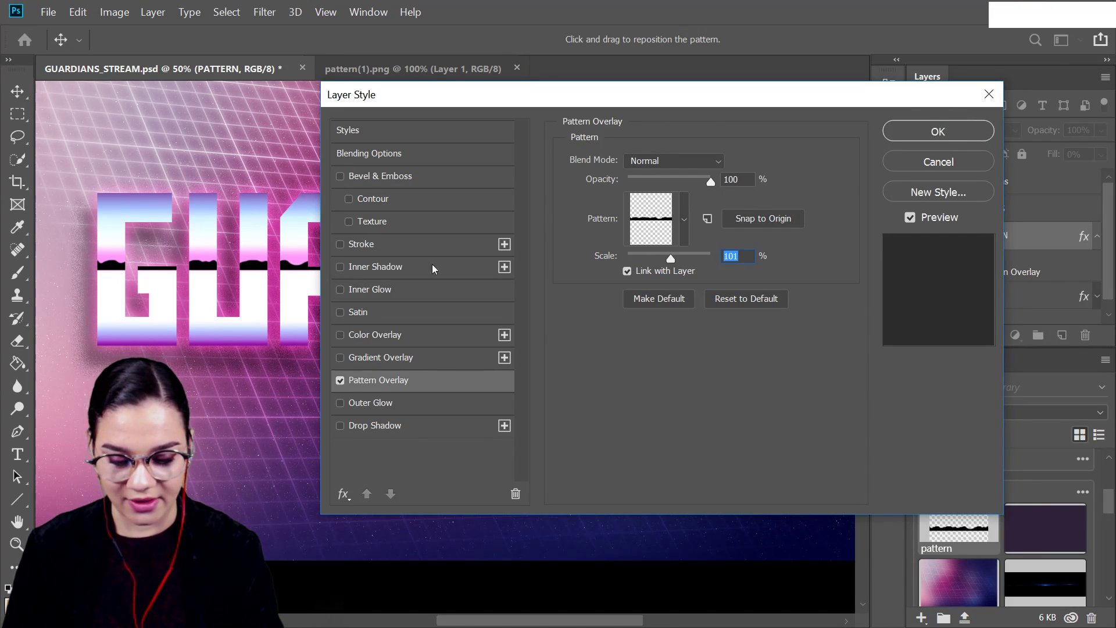
Step: Add an Outer Glow to the PATTERN smart object and set its opacity to 68%
left_click(402, 403)
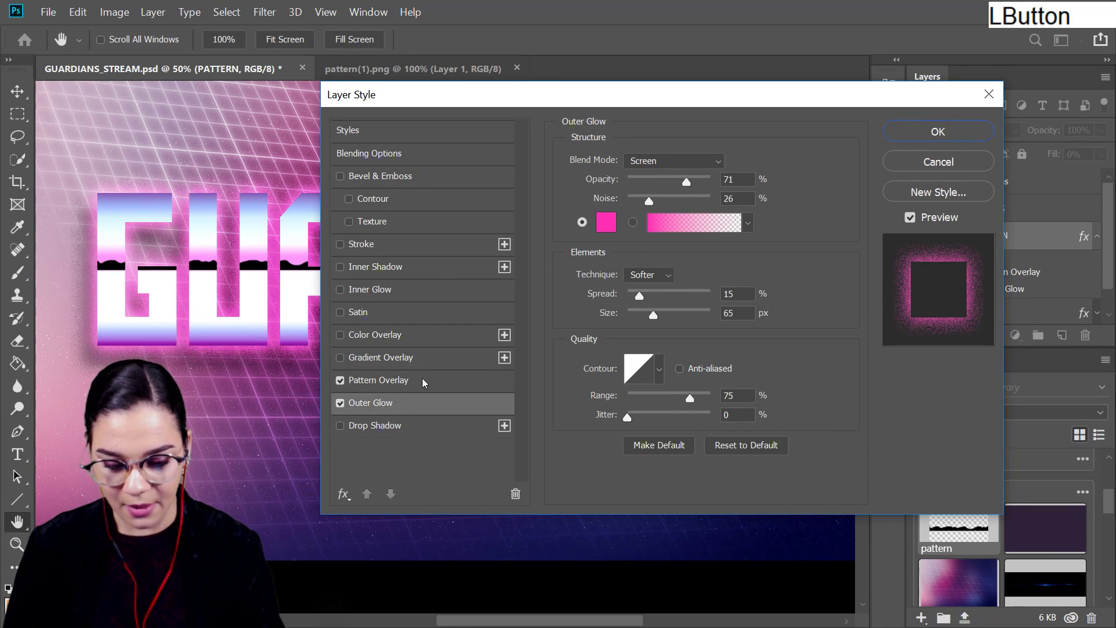
left_click_drag(686, 179, 668, 183)
left_click_drag(696, 187, 693, 187)
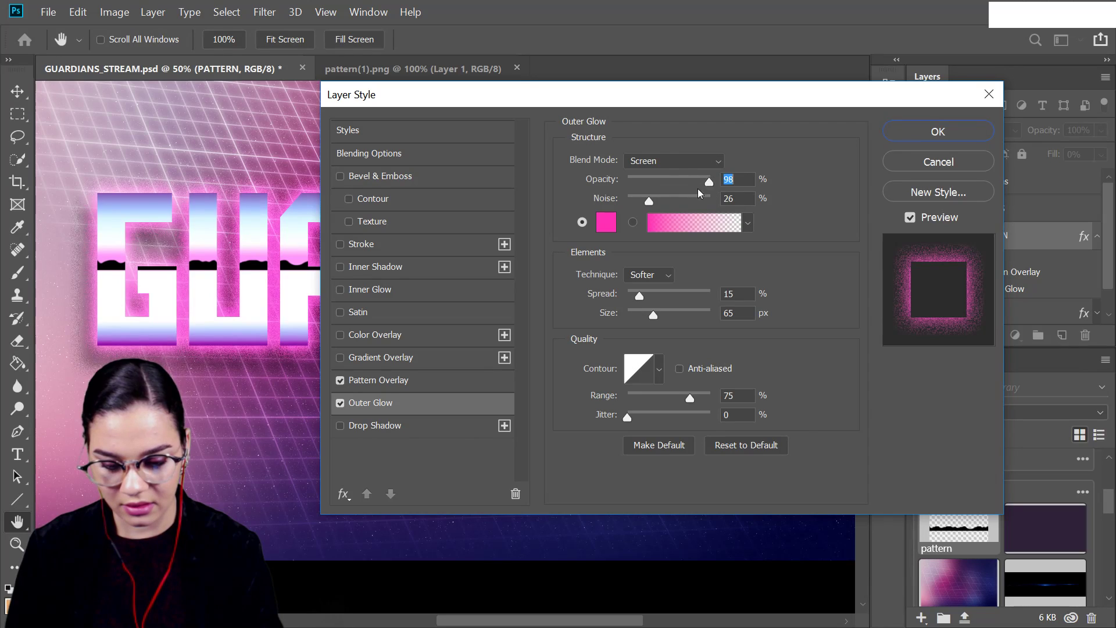
left_click_drag(727, 100, 957, 305)
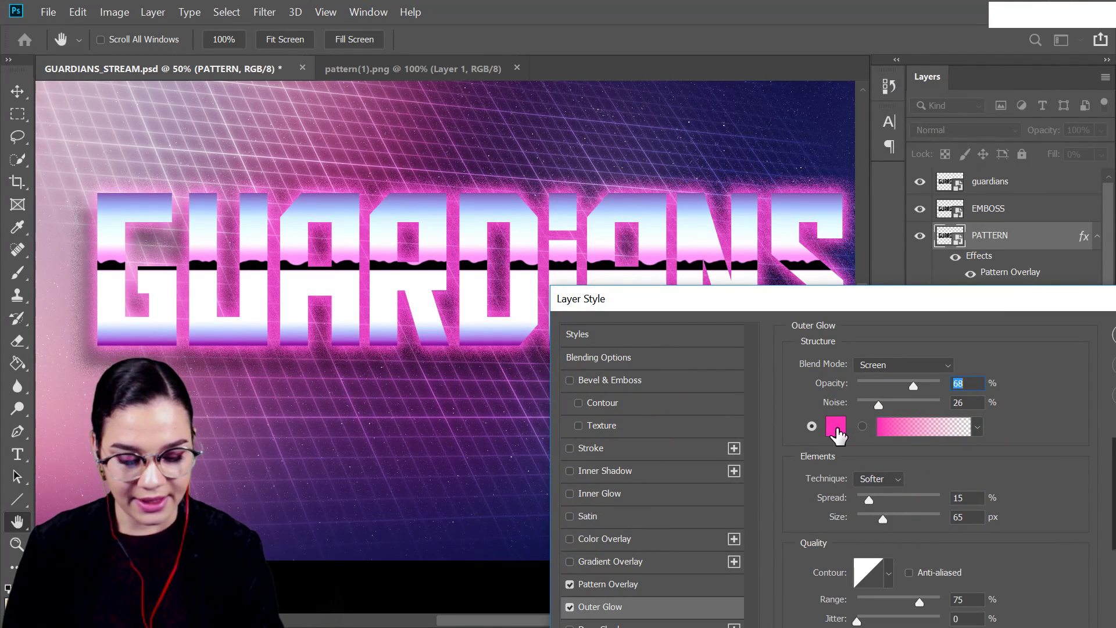
Step: Set the outer glow's color to dark magenta 85165e, apply the layer style and collapse PATTERN's effects list
left_click(835, 427)
left_click(838, 265)
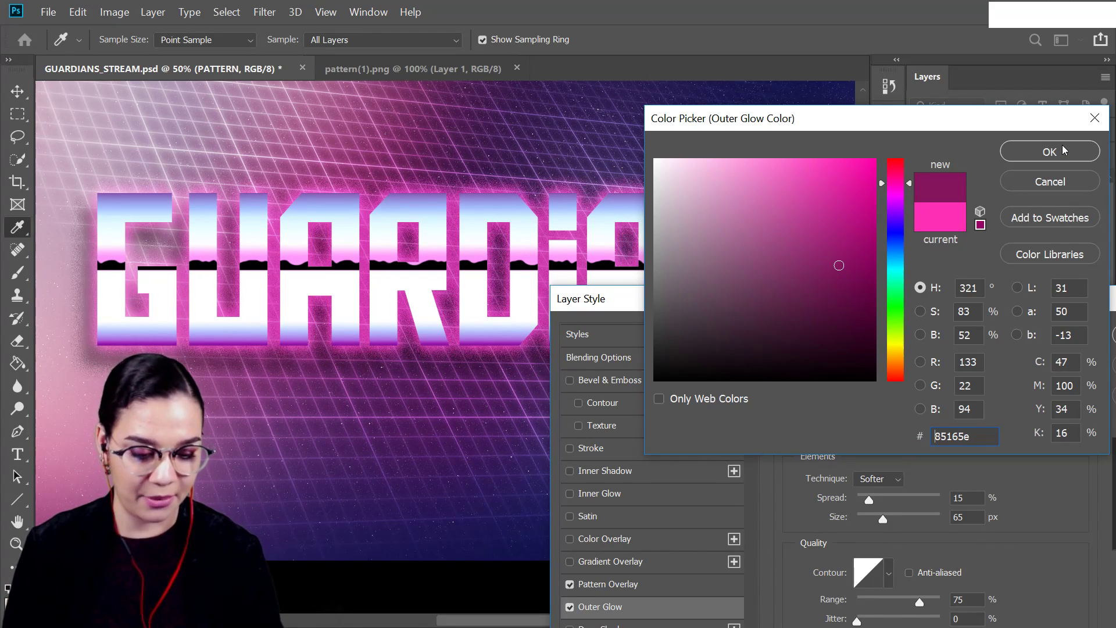
left_click(1051, 153)
left_click_drag(957, 297, 772, 109)
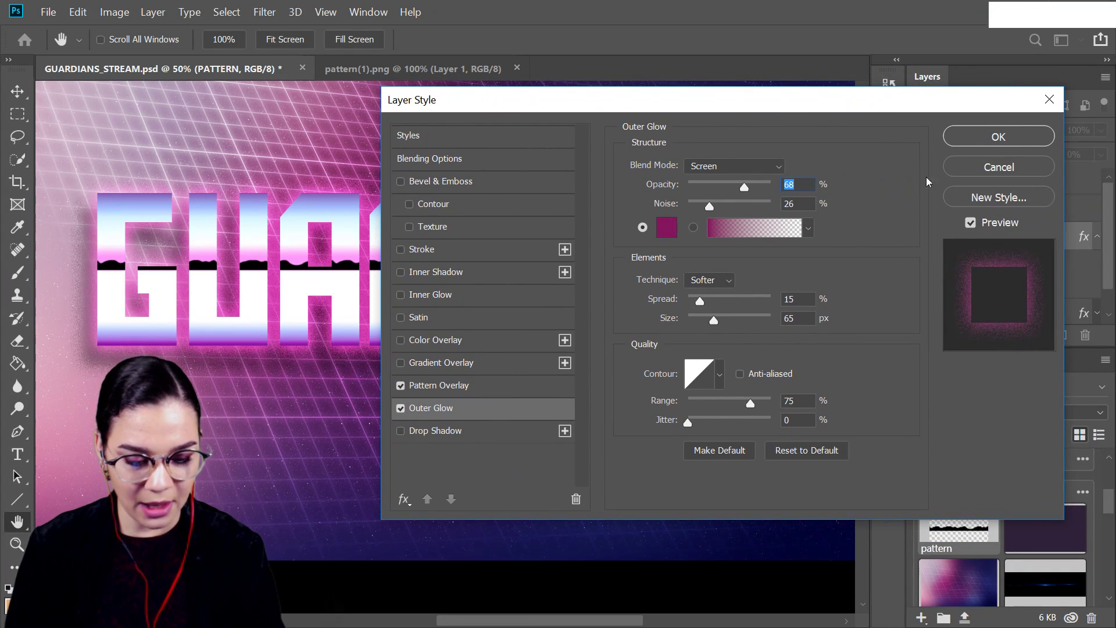
left_click(999, 138)
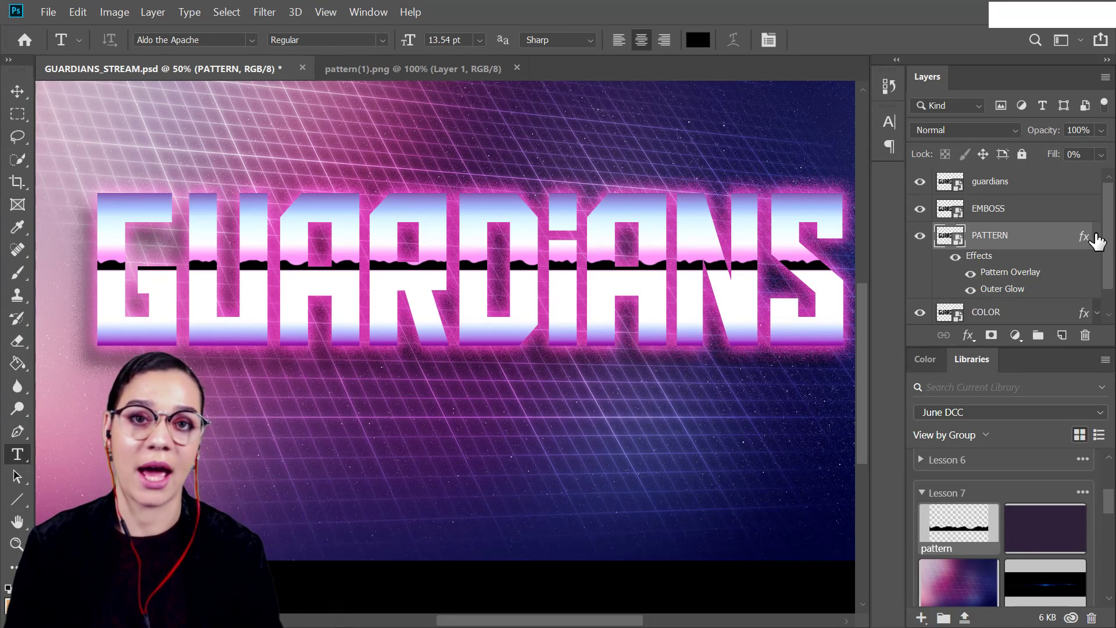
left_click(1097, 236)
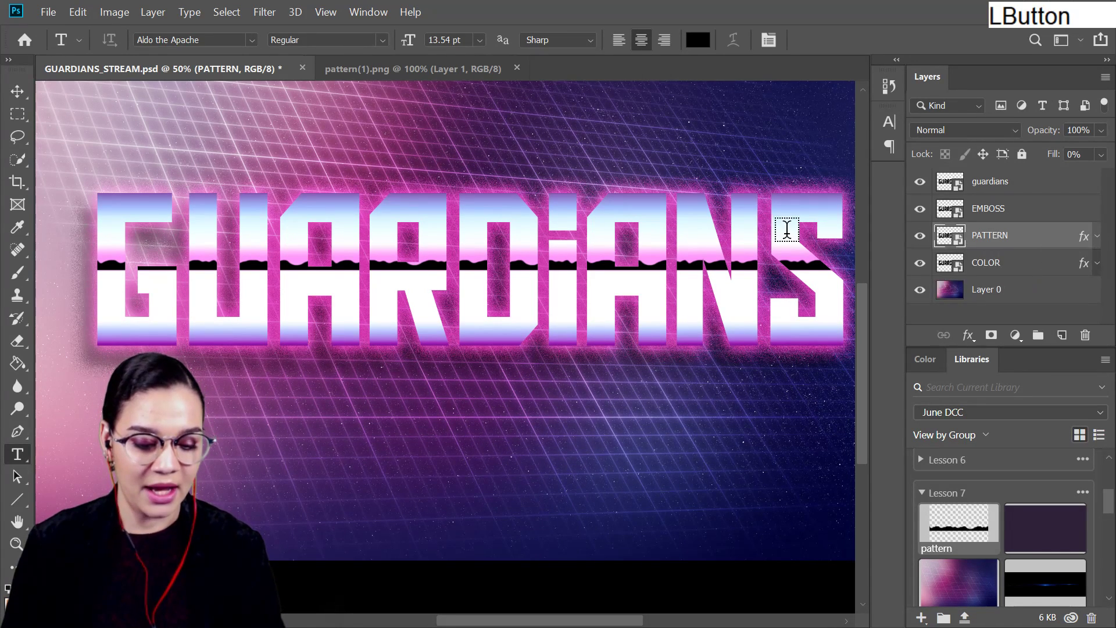
Step: Add a Stroke effect to the EMBOSS smart object, 16 px wide, positioned inside and colored purple
double_click(1028, 219)
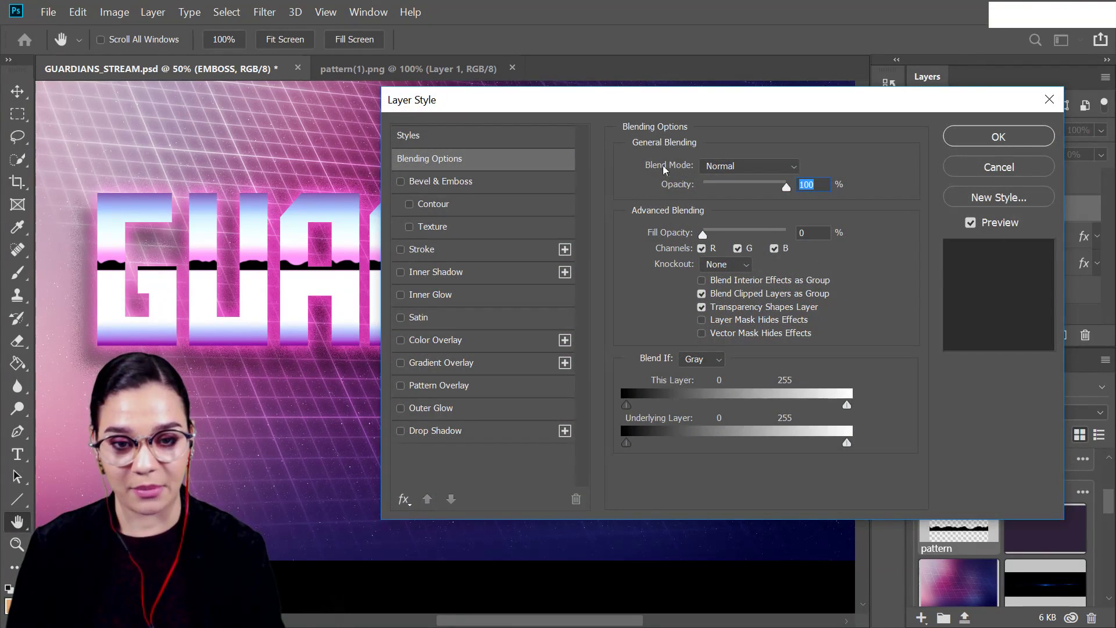
left_click_drag(717, 105, 751, 108)
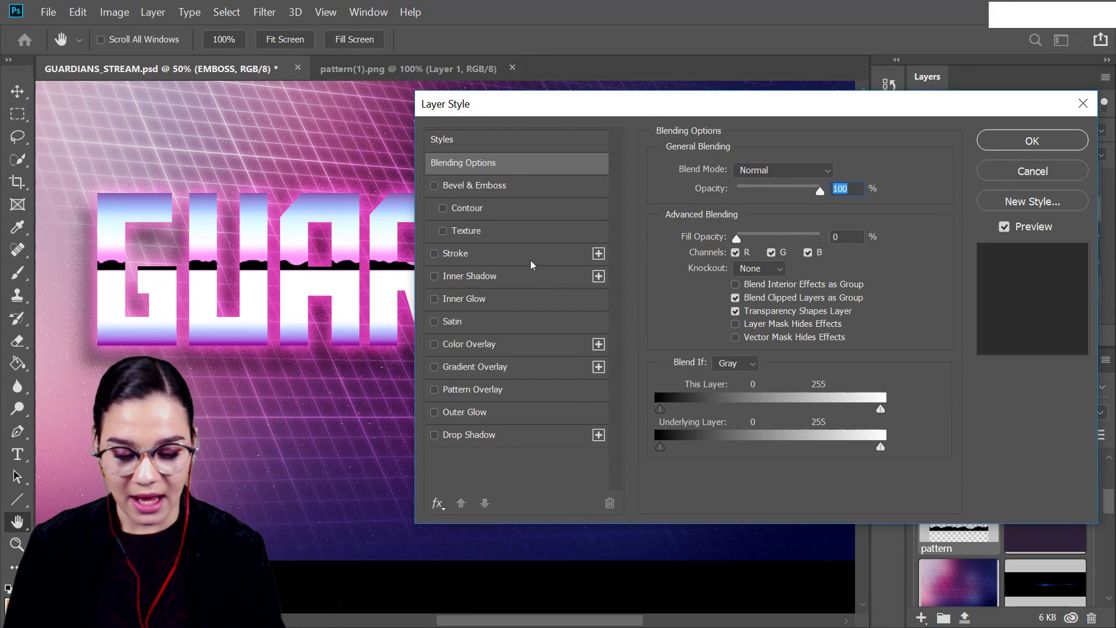
left_click(1115, 314)
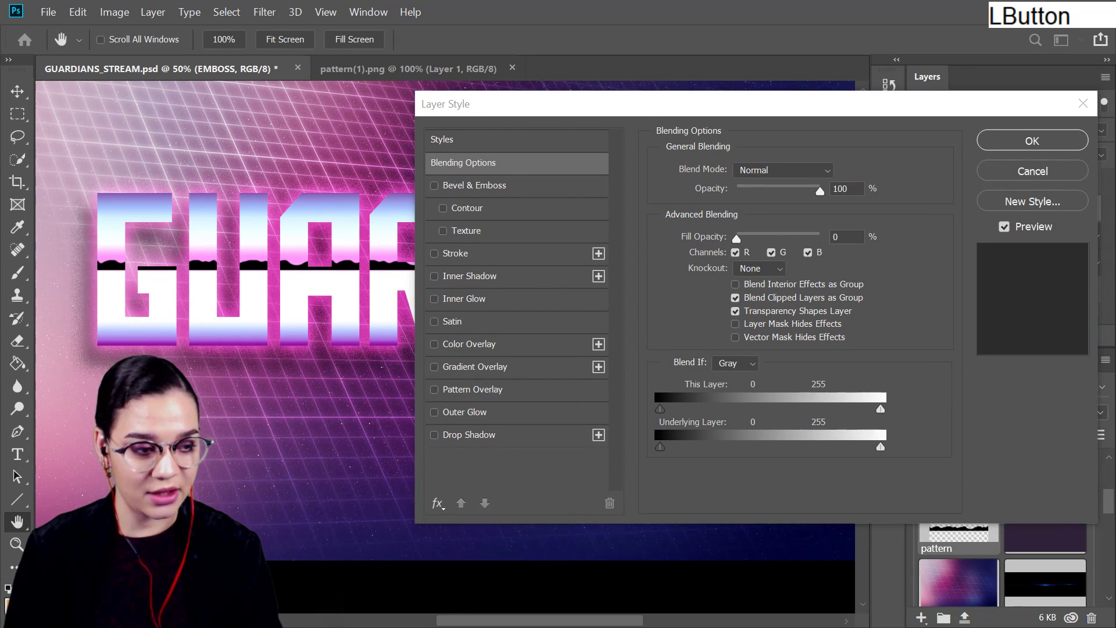
left_click(457, 254)
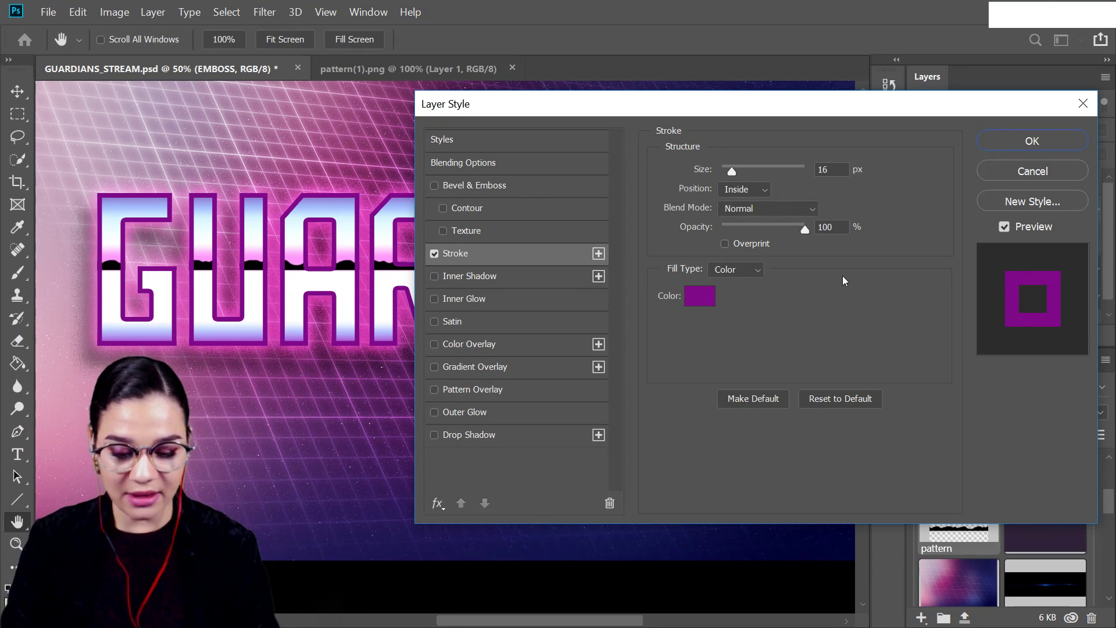
Step: Add Bevel & Emboss in the Stroke Emboss style, with its depth at 750% and size at 103 px
left_click(489, 189)
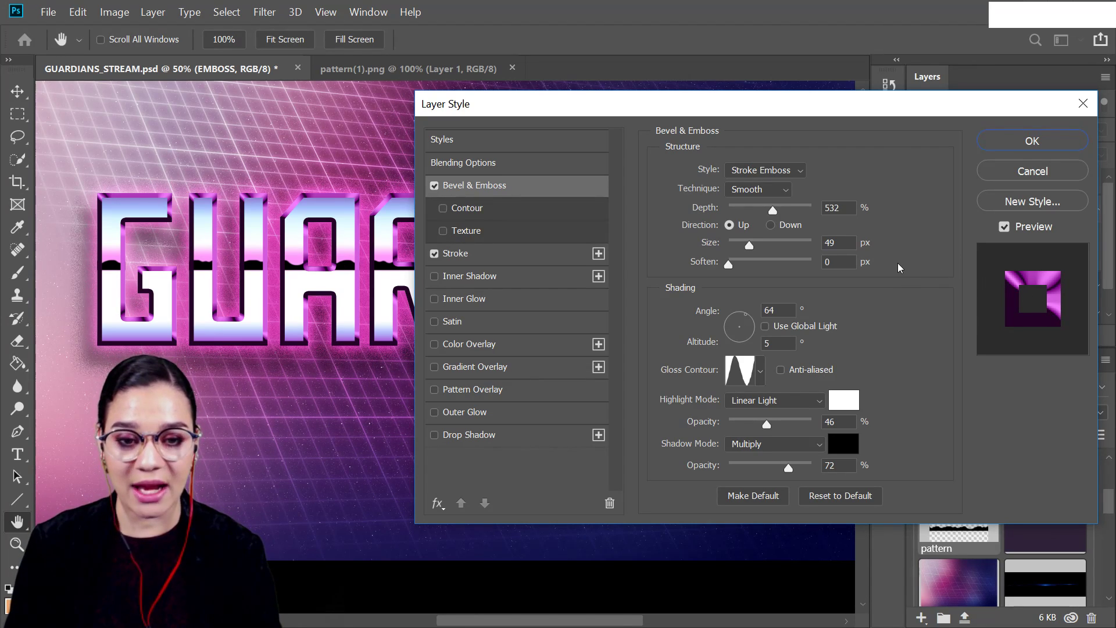
left_click(775, 171)
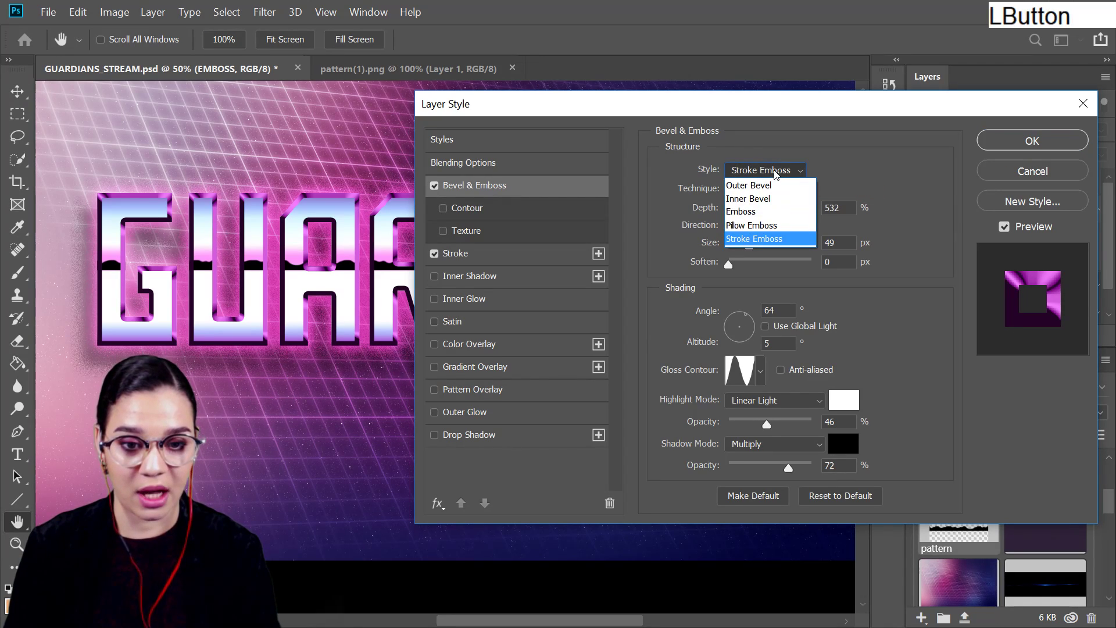
left_click(786, 240)
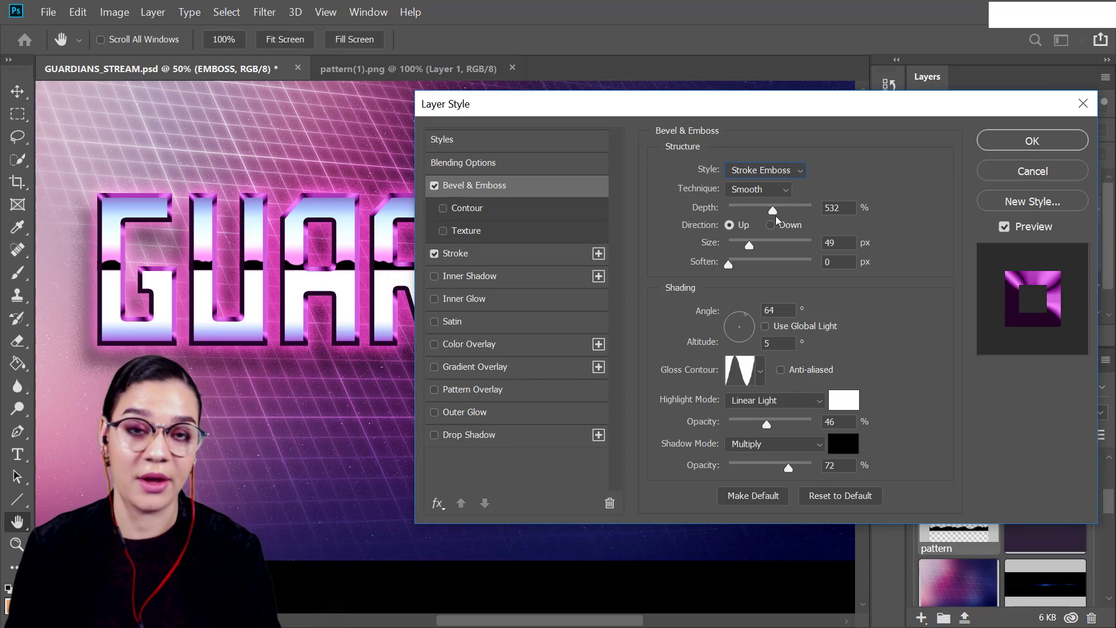
left_click_drag(773, 210, 791, 232)
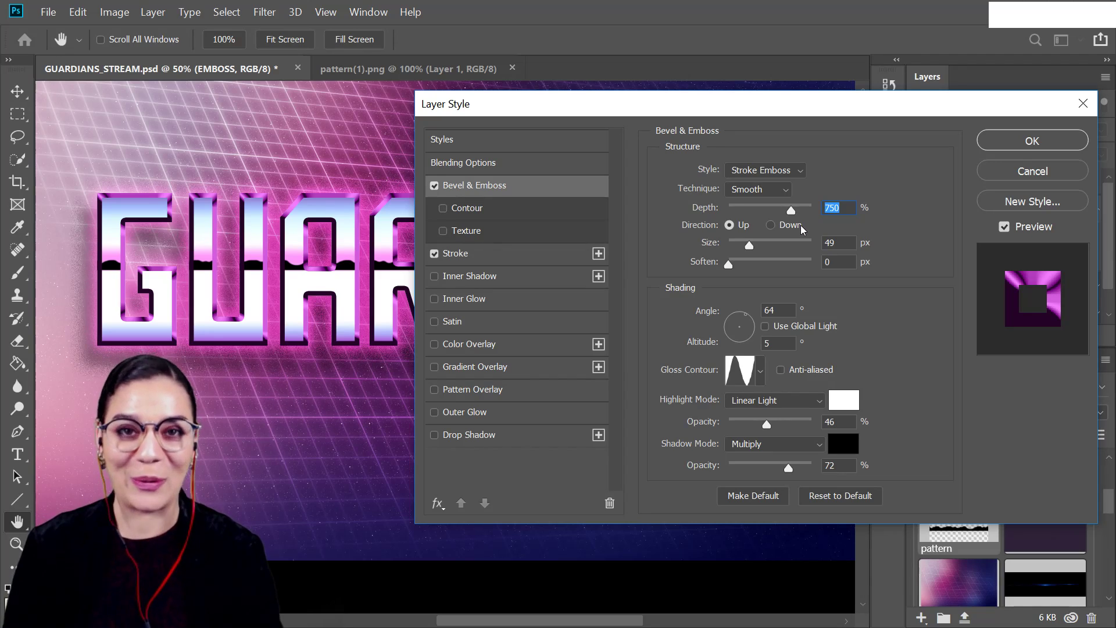
left_click_drag(748, 243, 766, 260)
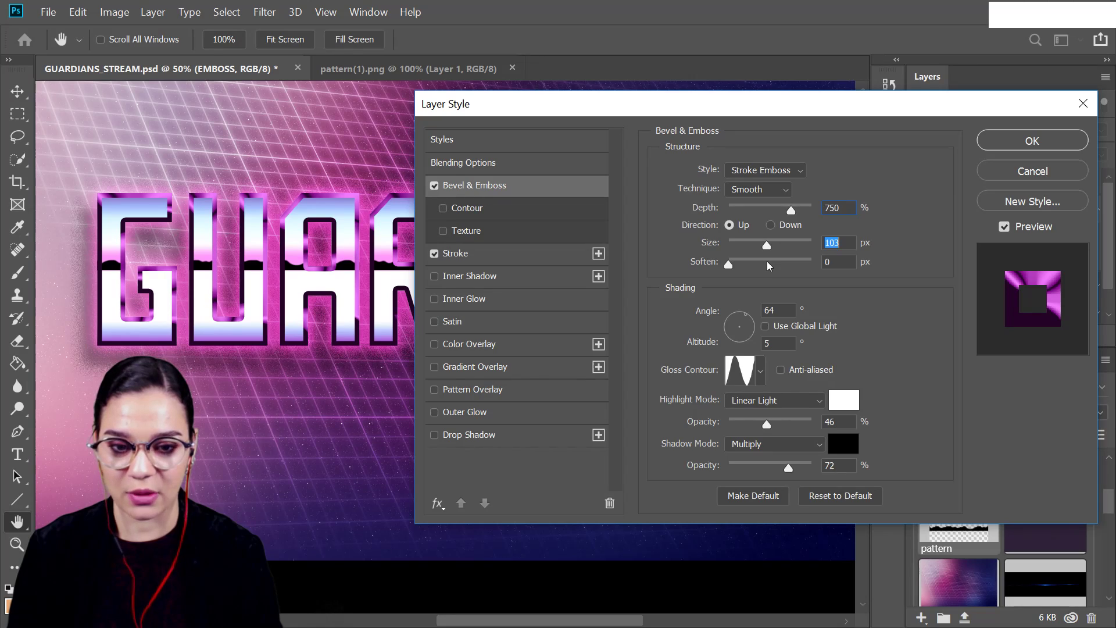
Step: Adjust the bevel's light direction to a 79° angle and 5° altitude
left_click(735, 323)
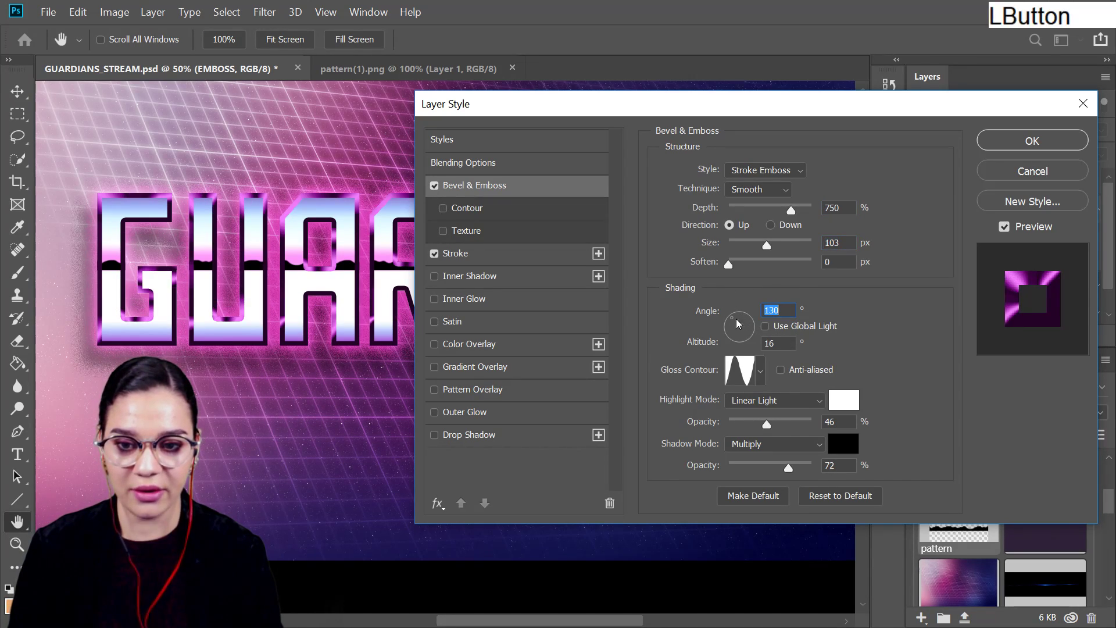
left_click_drag(753, 323, 752, 328)
left_click(750, 323)
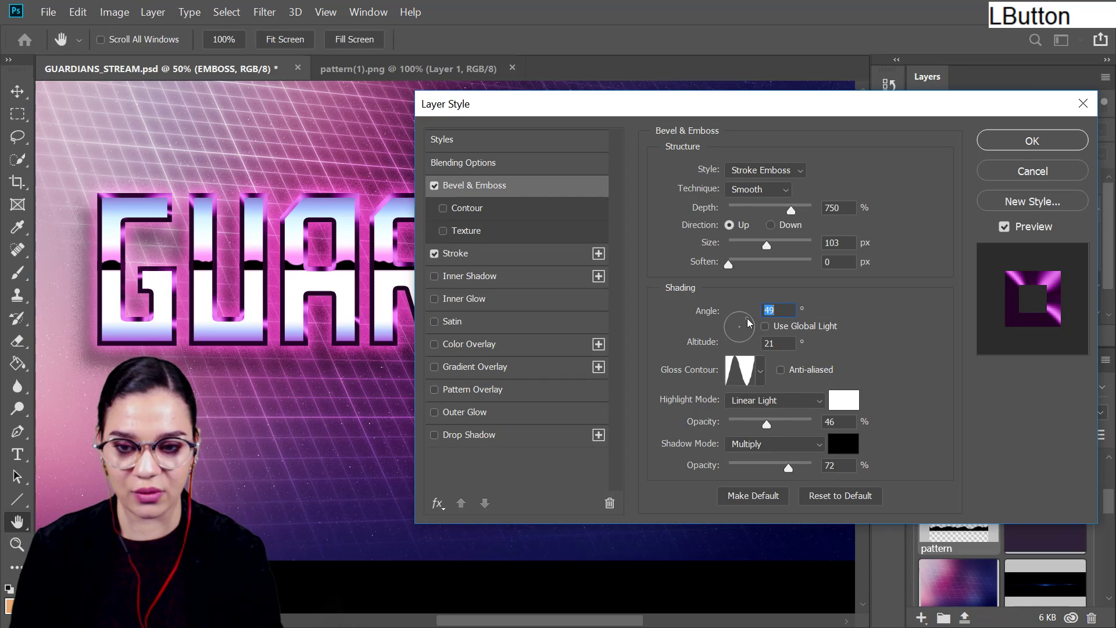
left_click(745, 317)
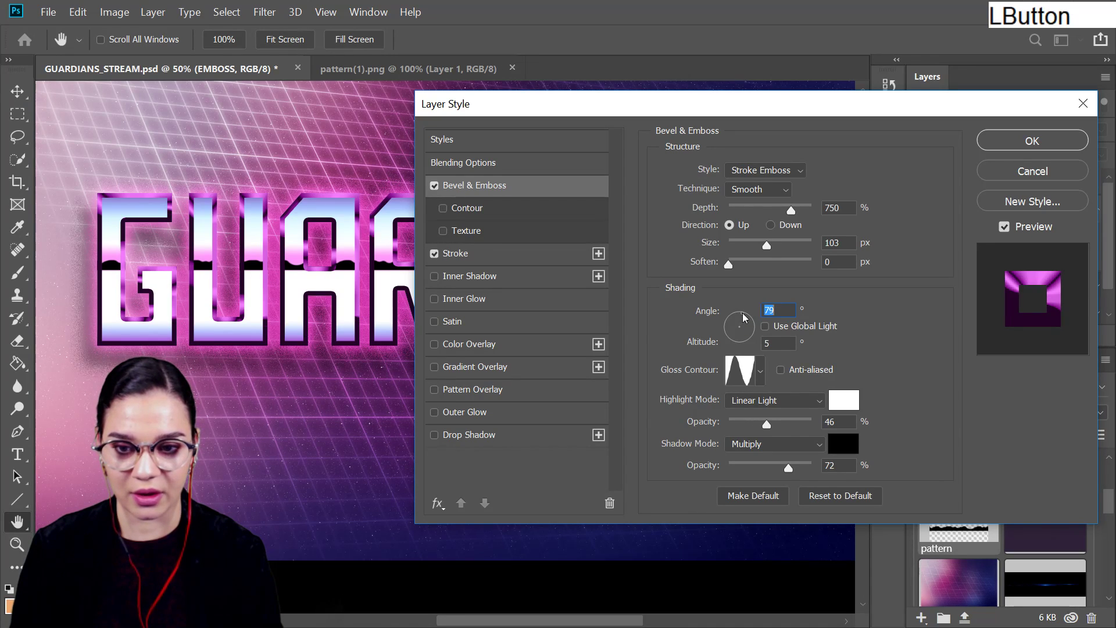
Step: Set the bevel's light to a 96° angle and 11° altitude, and select the twin-peaked gloss contour
left_click(743, 318)
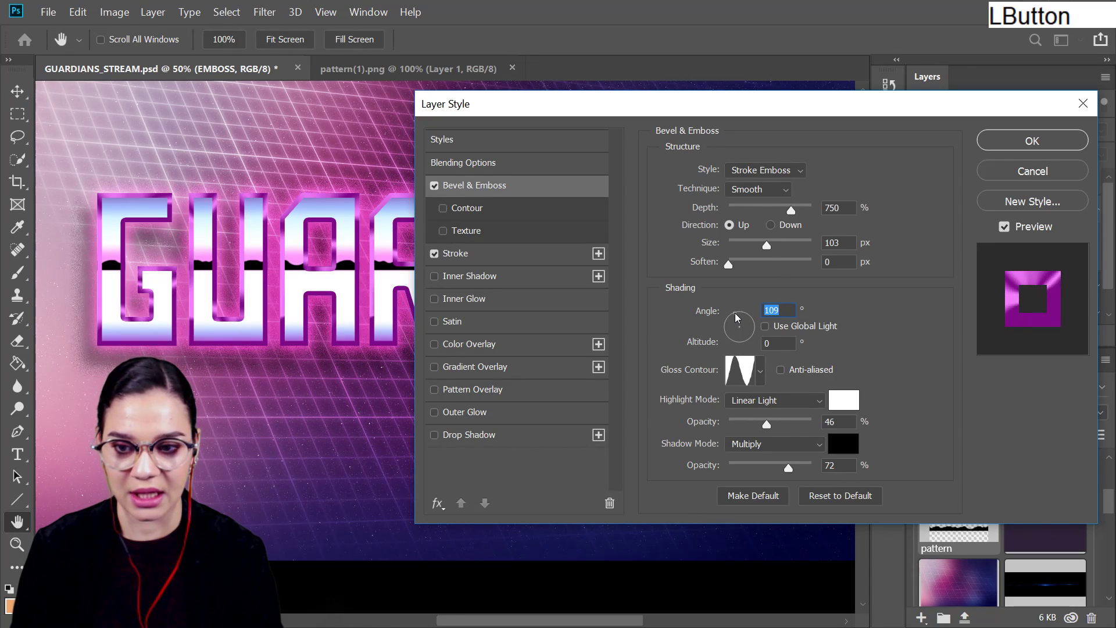
left_click(739, 315)
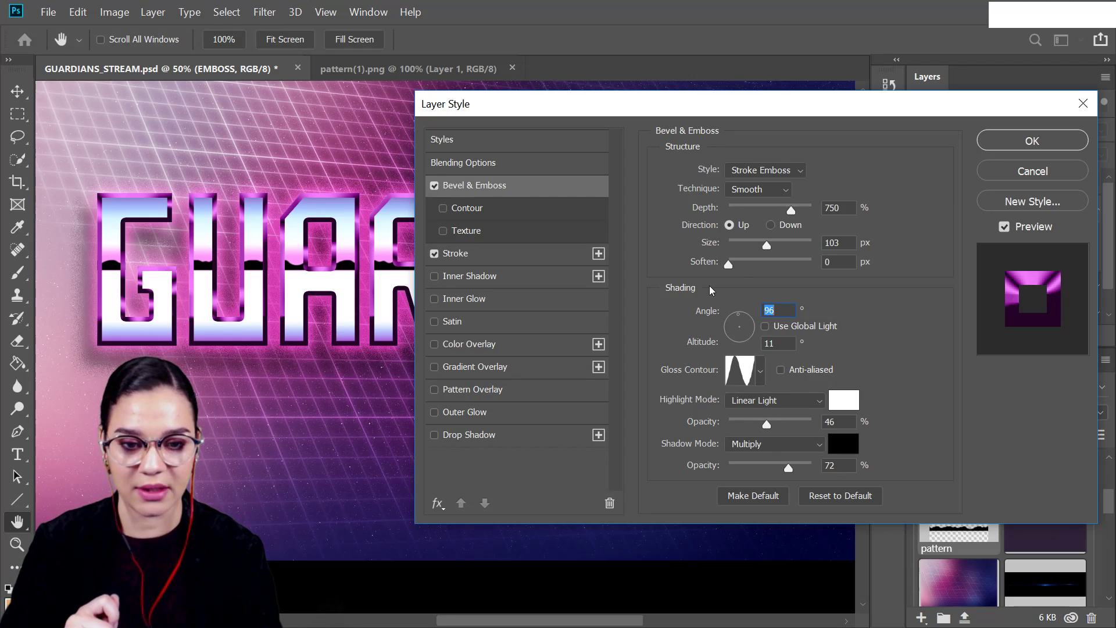
left_click(762, 375)
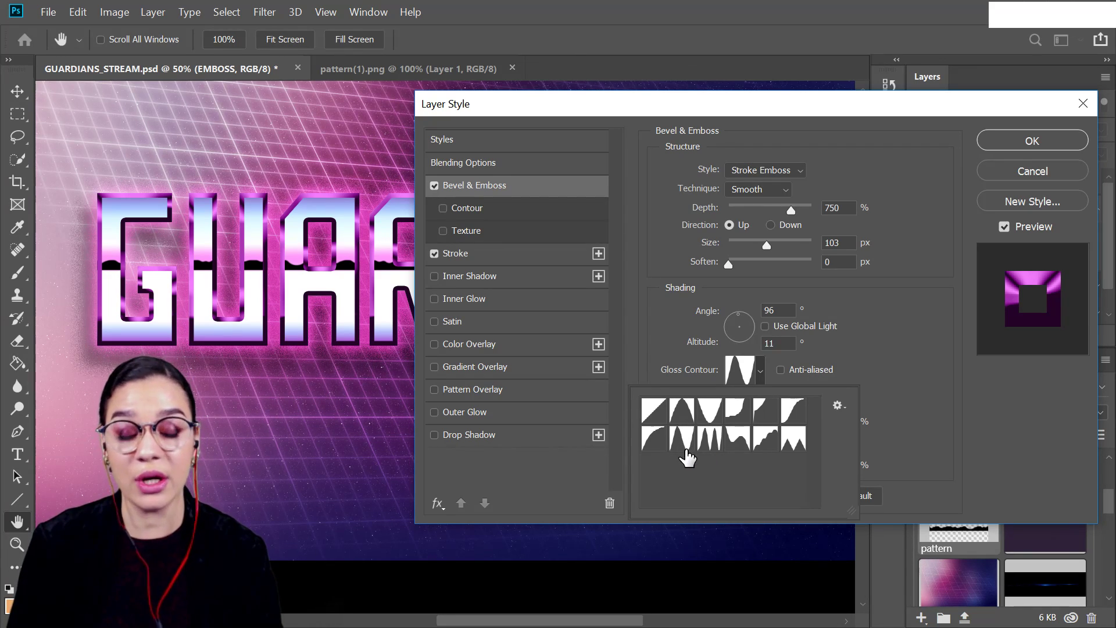
left_click(684, 450)
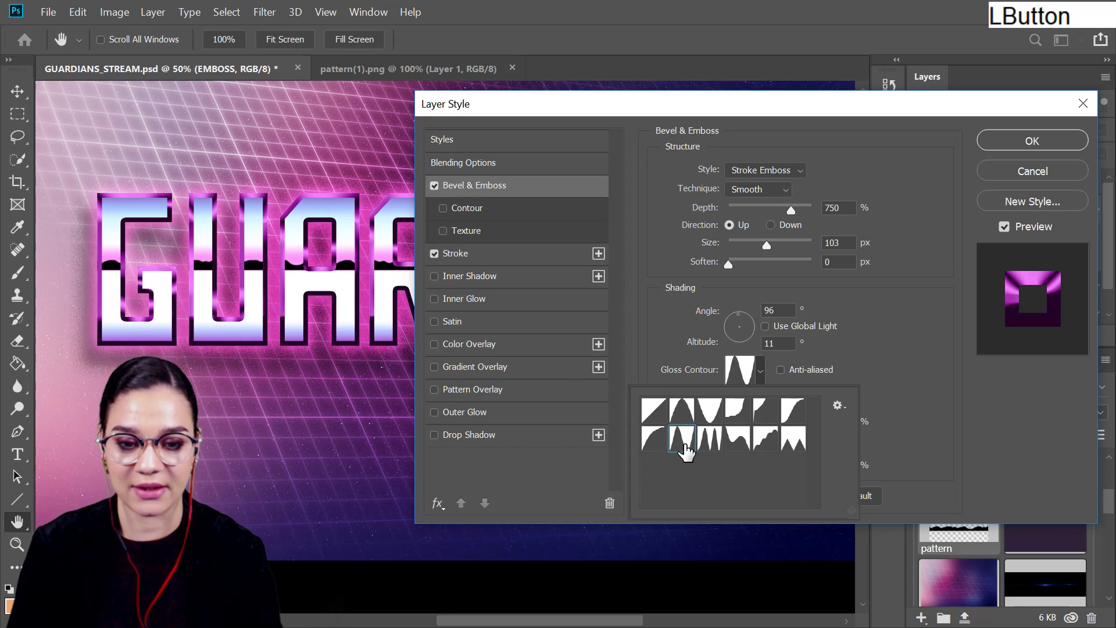
left_click(918, 365)
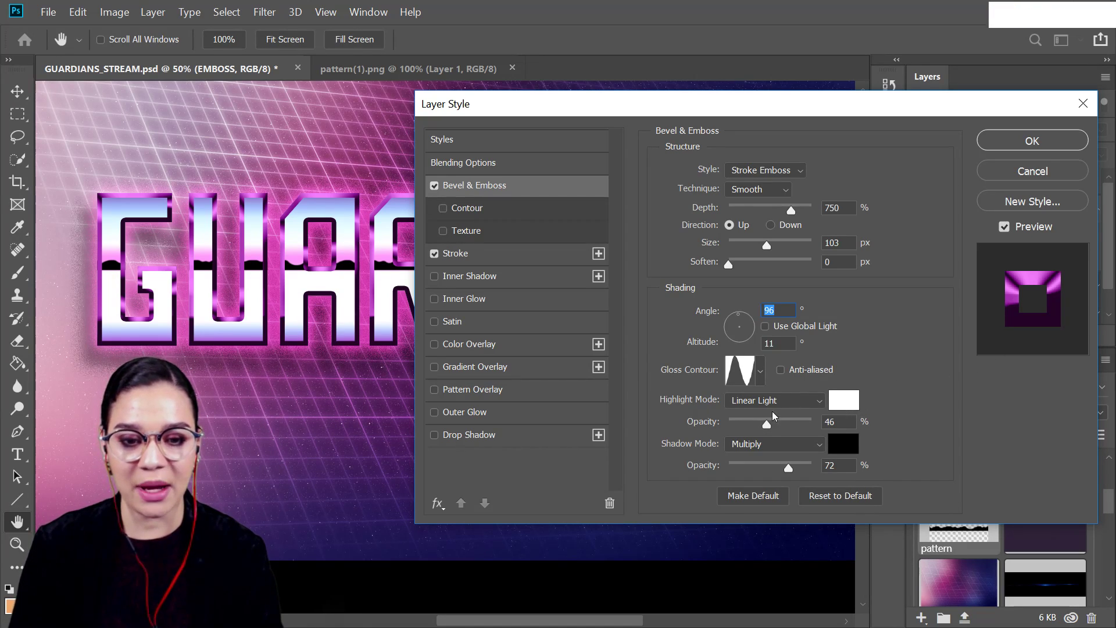
Step: Set the bevel's highlight opacity to 91% and its shadow opacity to 73%
left_click_drag(767, 424, 803, 422)
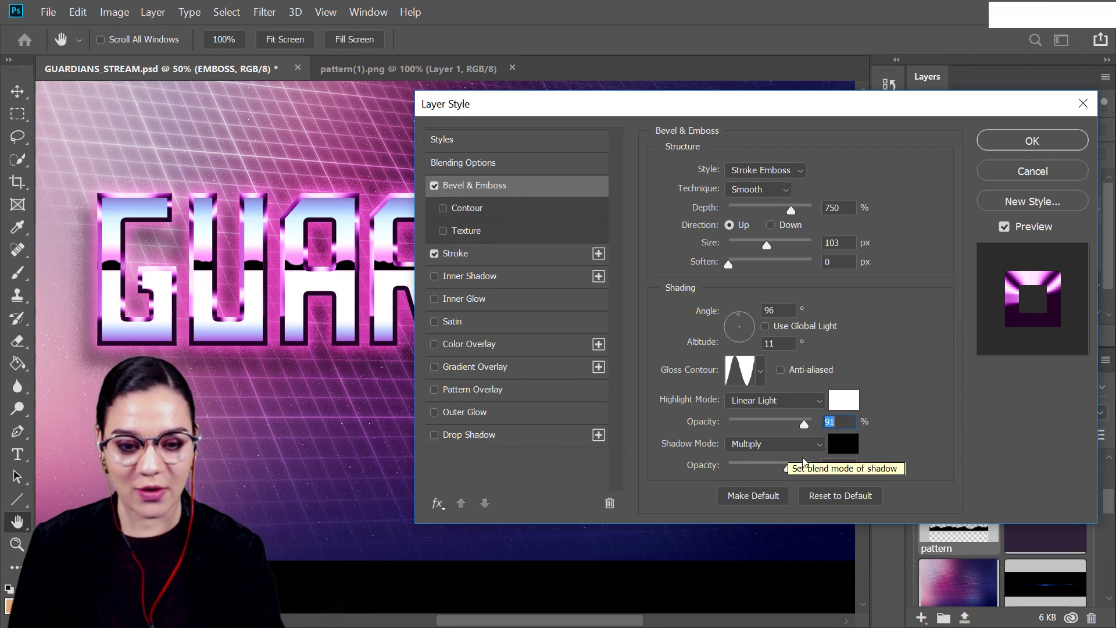
mouse_move(789, 467)
left_mouse_down()
mouse_move(727, 463)
mouse_move(771, 469)
left_mouse_up()
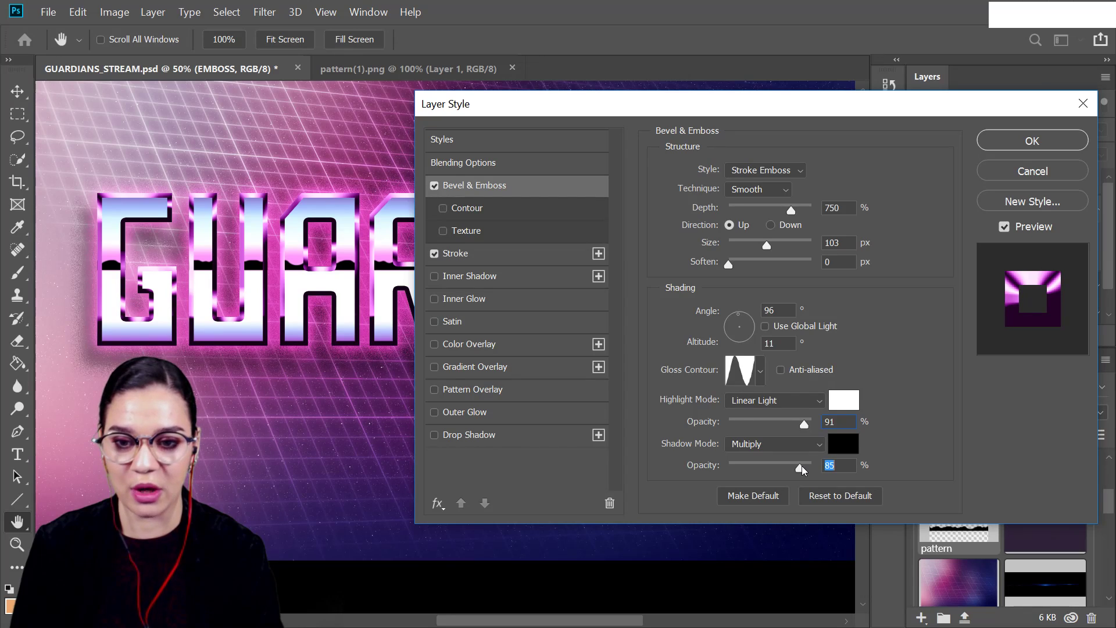
left_click_drag(786, 467, 790, 469)
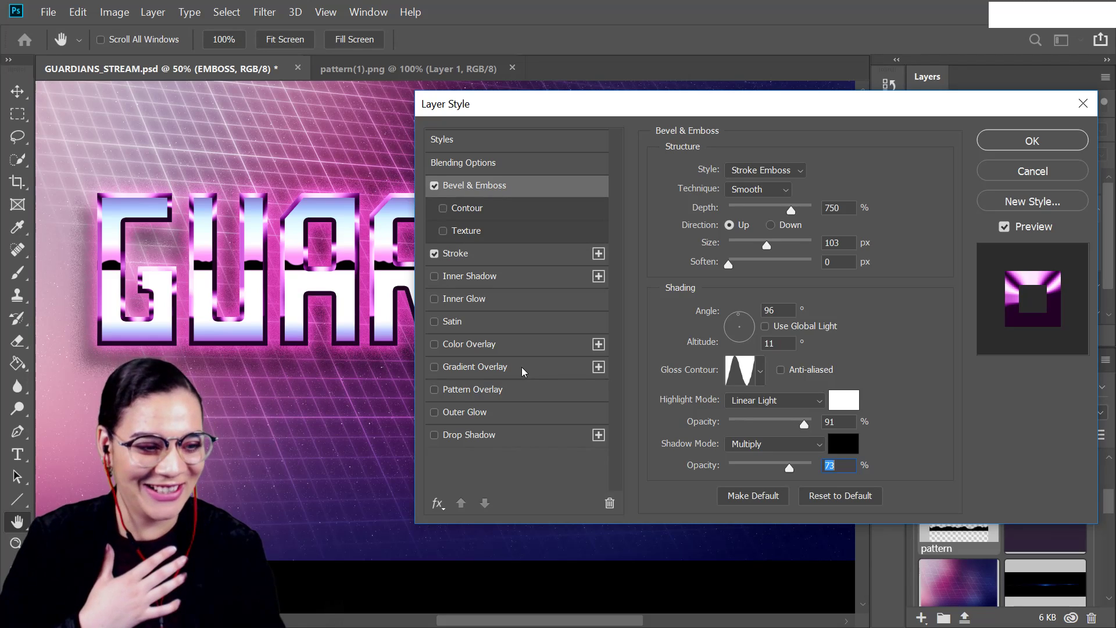
Step: Add an Outer Glow effect to the EMBOSS smart object and set its color to white ffffff
left_click(507, 410)
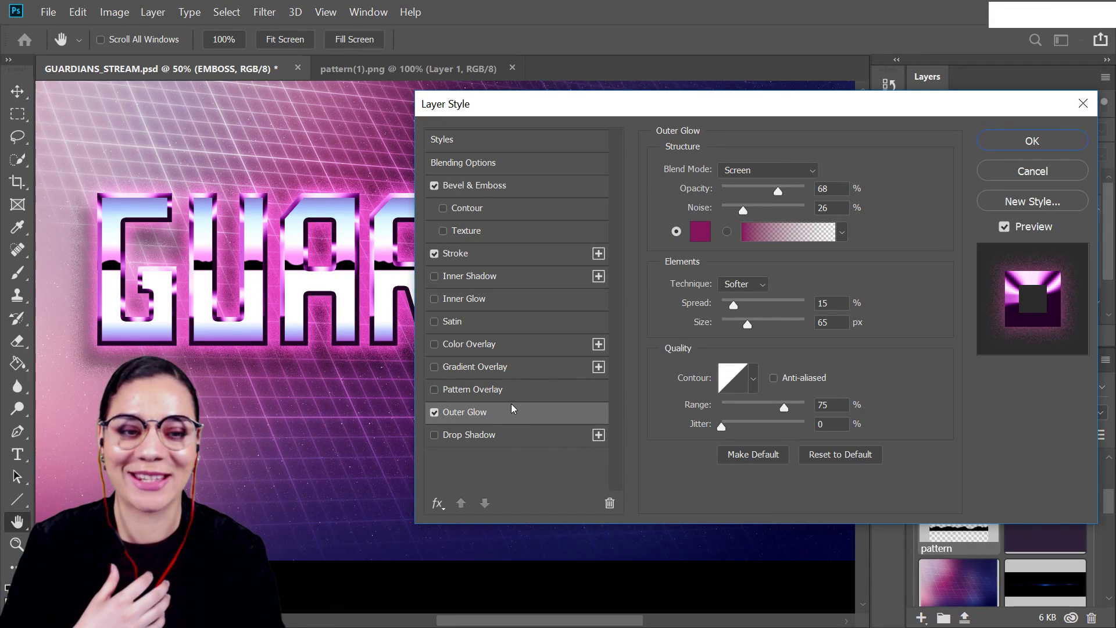
left_click(700, 231)
left_click(714, 167)
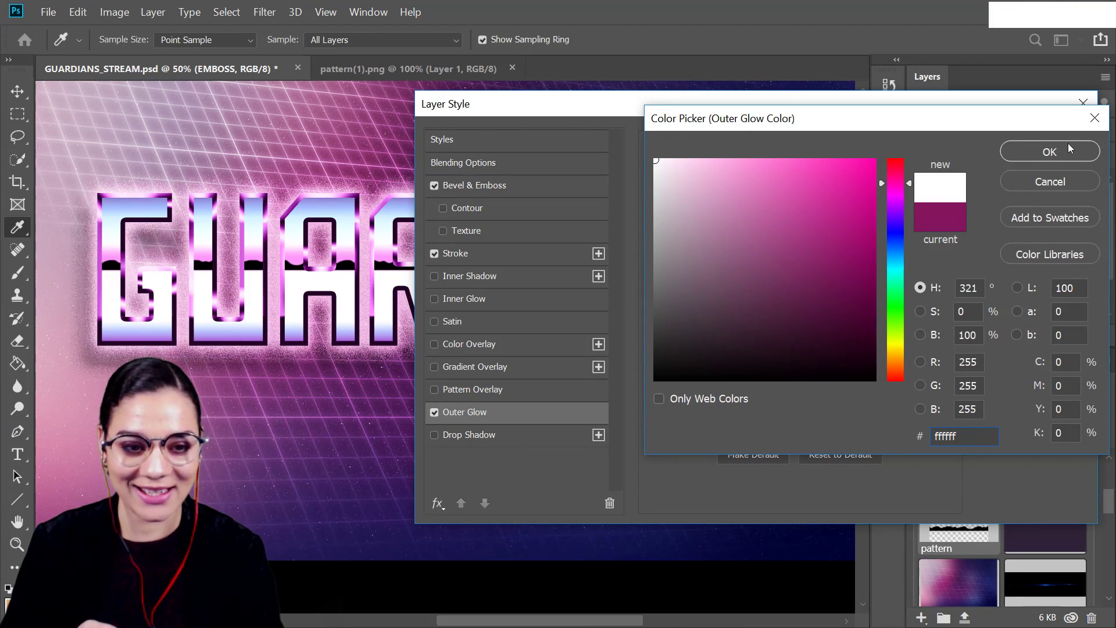
left_click(1050, 151)
Step: Set the outer glow's noise to 0% and size to 8 px, and apply the layer style
left_click_drag(743, 211, 721, 209)
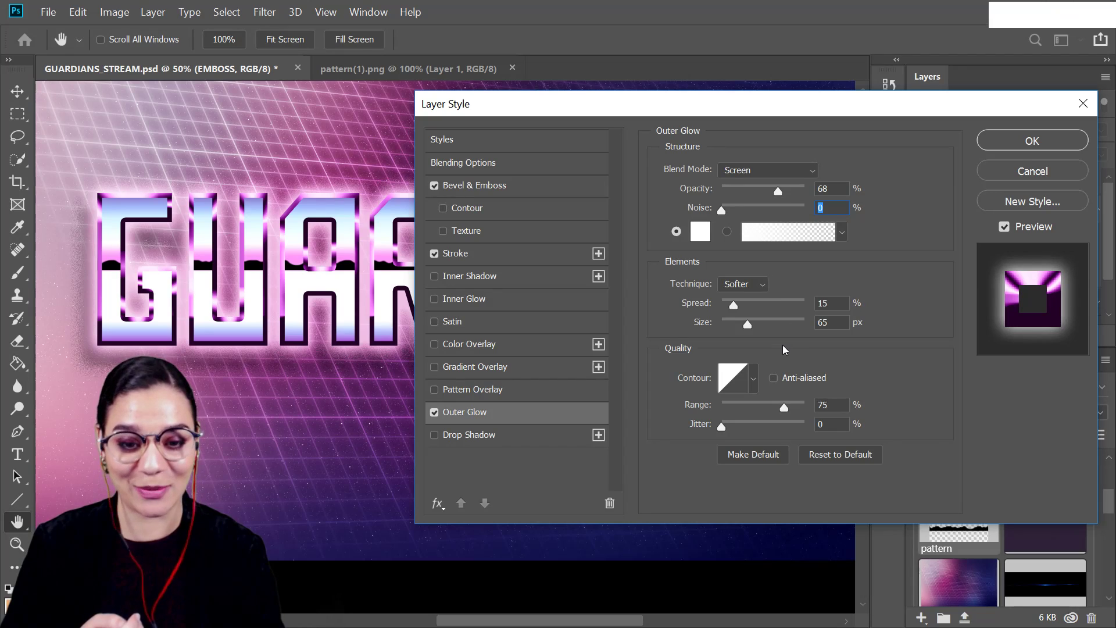
left_click_drag(749, 324, 728, 323)
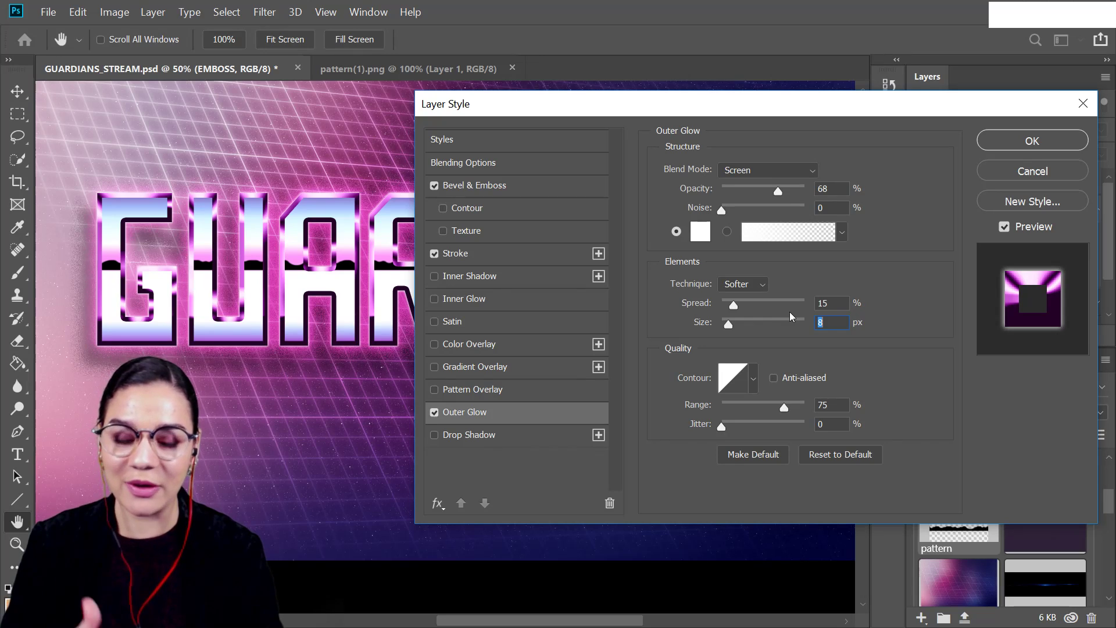
left_click(1032, 141)
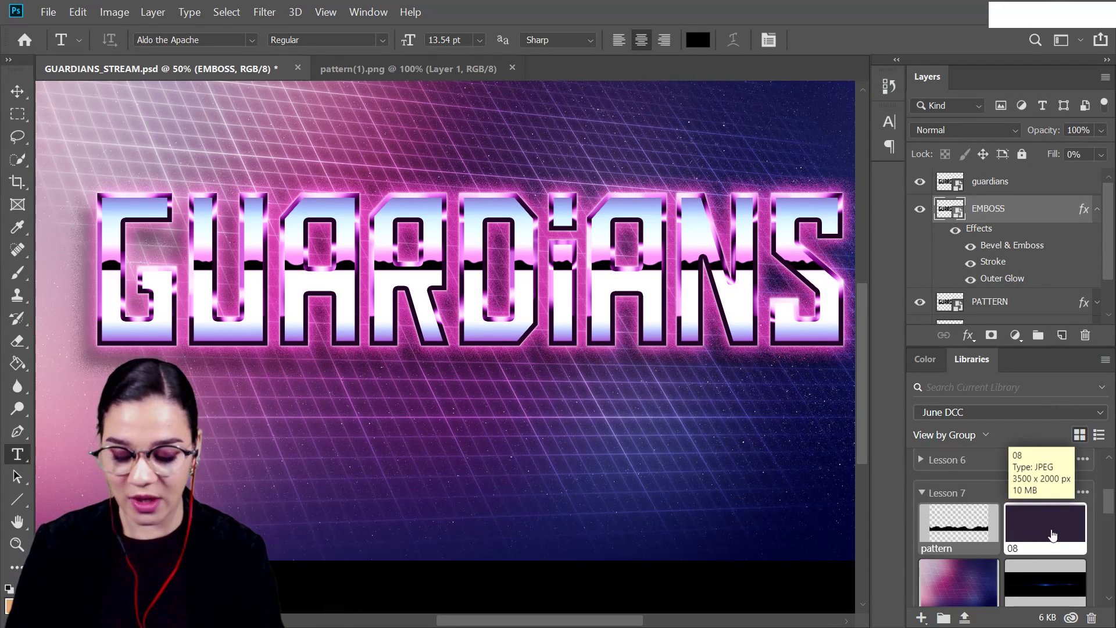
Step: Collapse the effects list of the EMBOSS smart object
key("ctrl+minus")
key("ctrl+plus")
left_click_drag(613, 424, 630, 330)
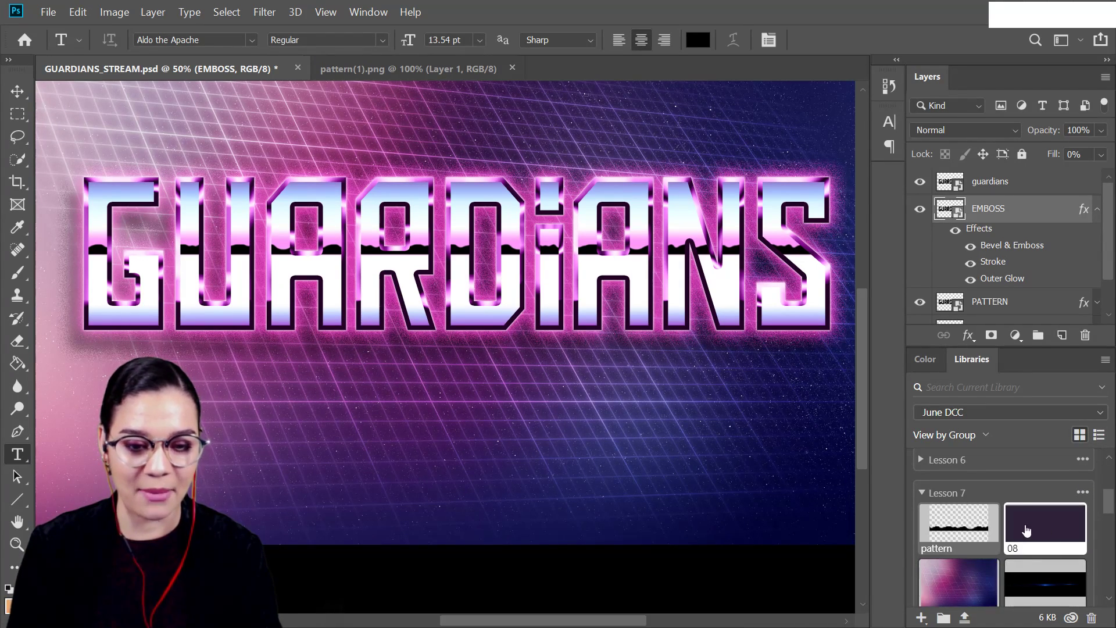
left_click(1050, 533)
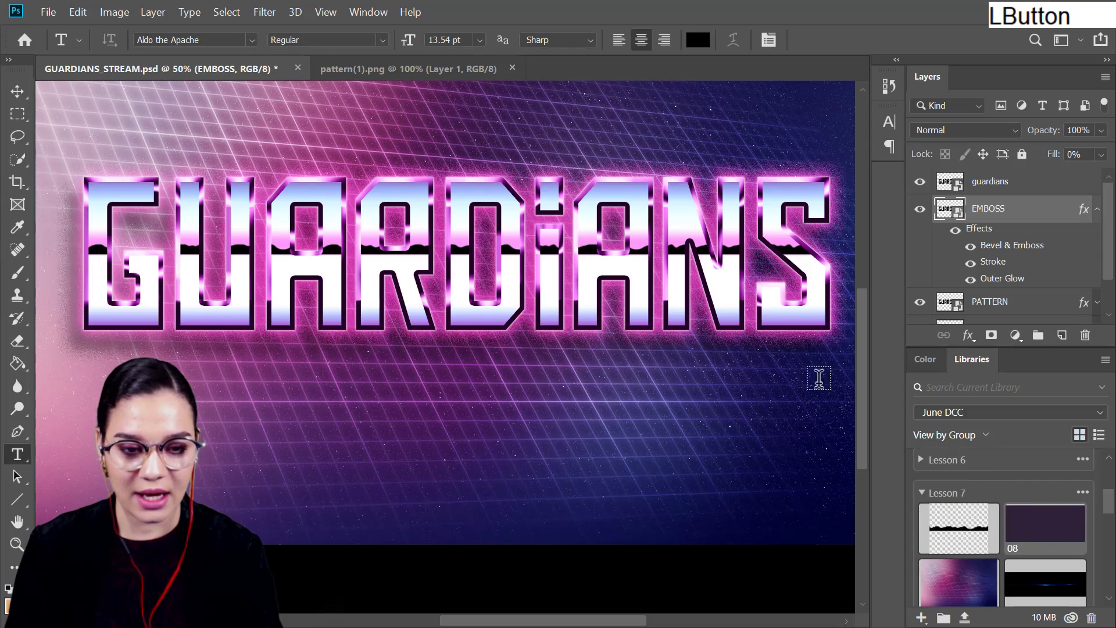
left_click(1097, 209)
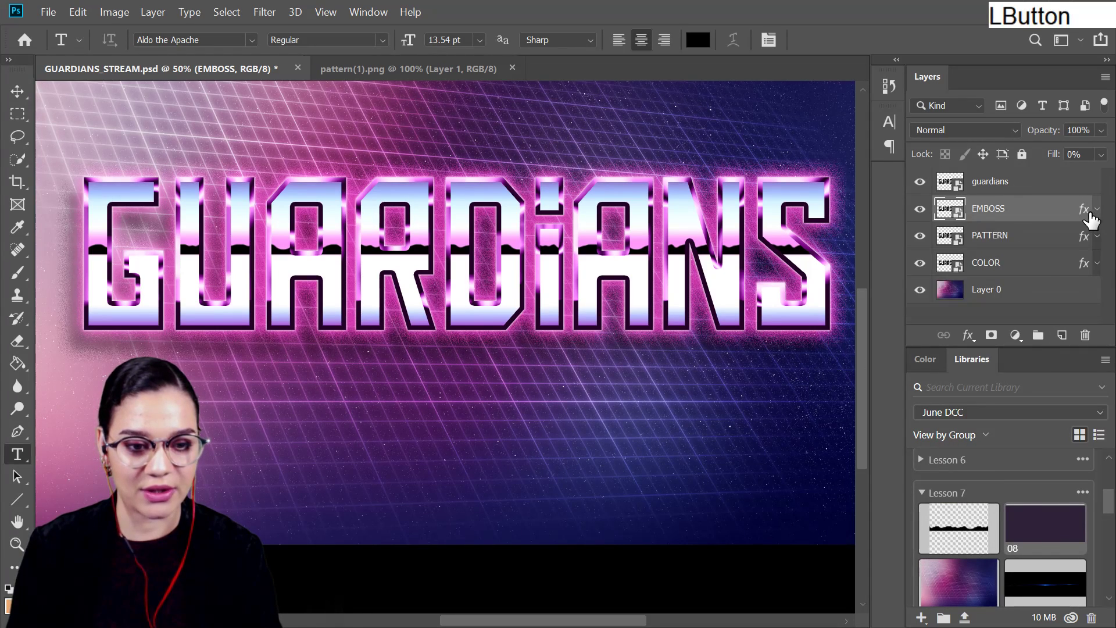
Step: Create a new layer named DARK directly above Layer 0
left_click(1023, 295)
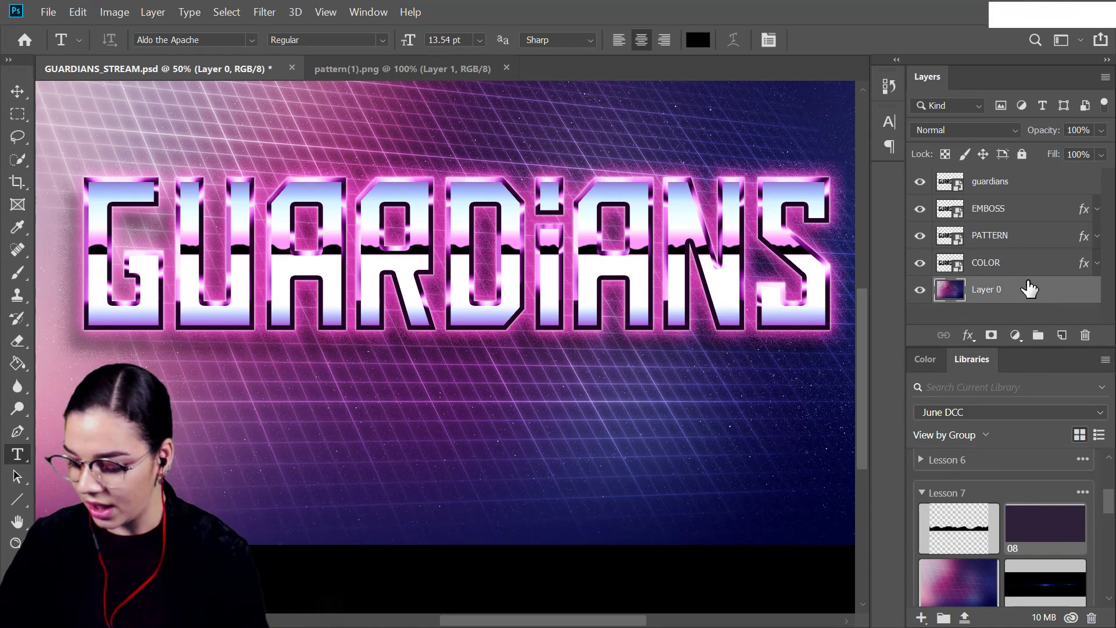
key("ctrl+shift+n")
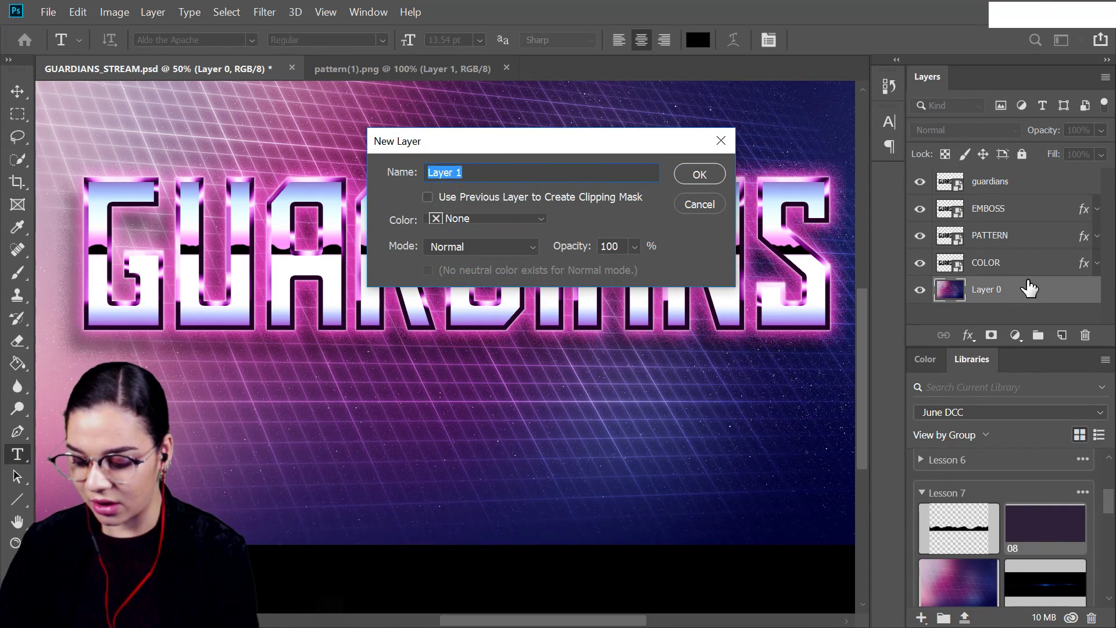
type("DARK")
key("KP_Enter")
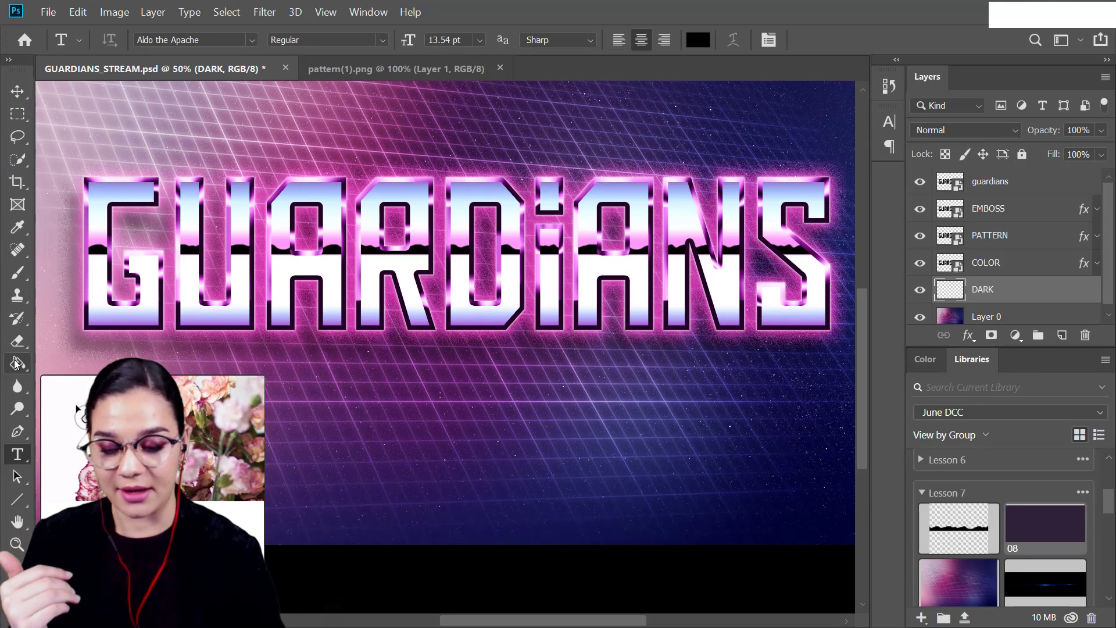
Step: Fill the DARK layer with black using the Paint Bucket and the default foreground color
left_click(14, 364)
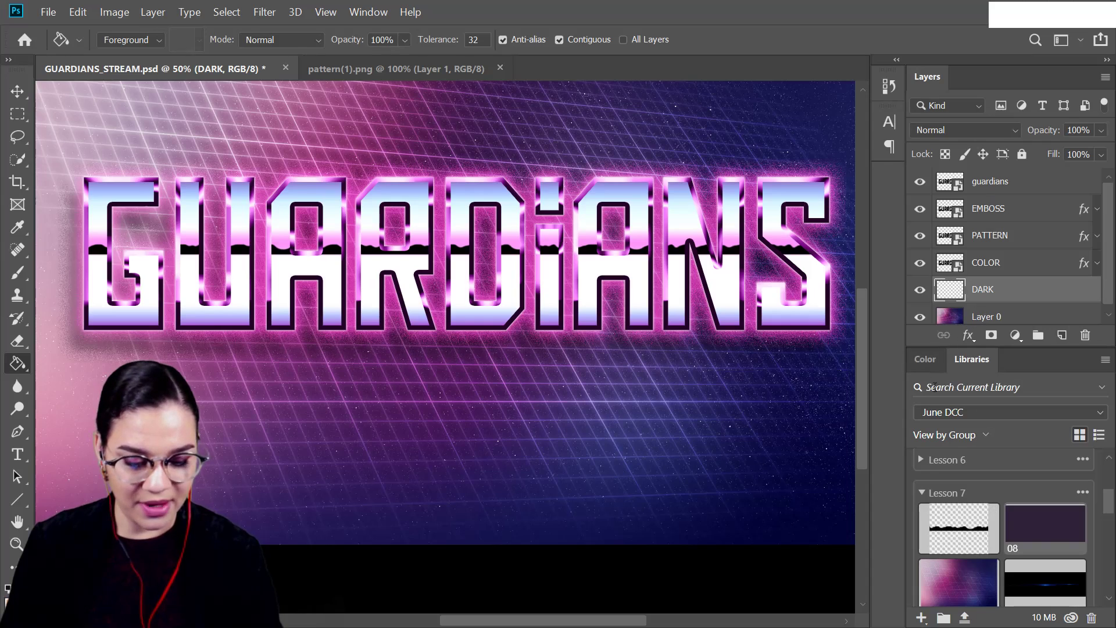
left_click(926, 360)
key("d")
left_click(628, 349)
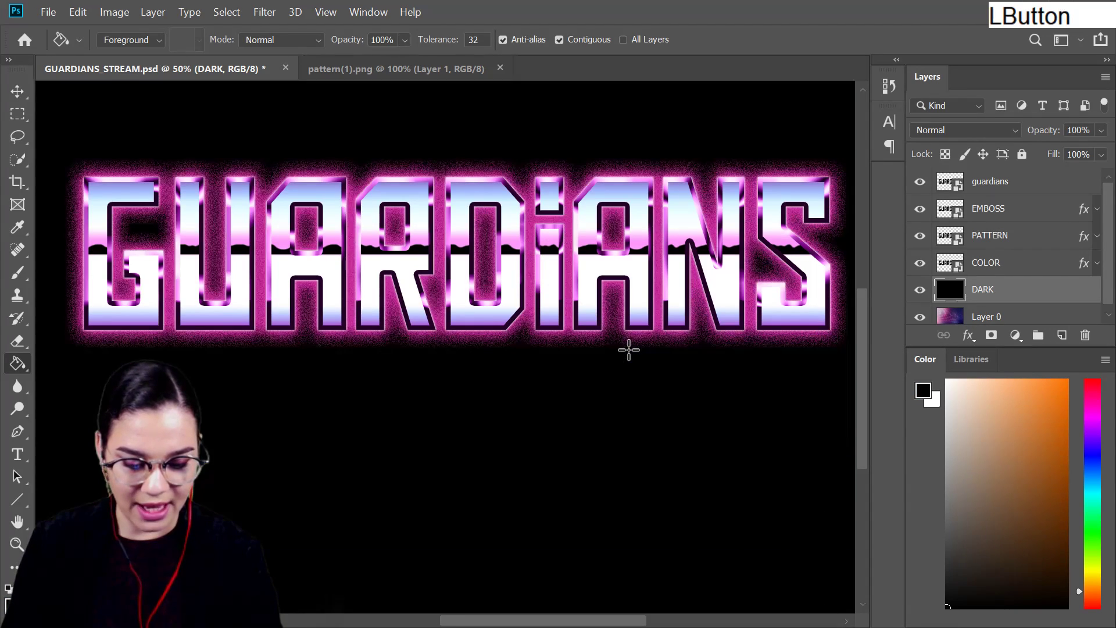
Step: Set the DARK layer's blend mode to Soft Light and its opacity to 65%
left_click(965, 130)
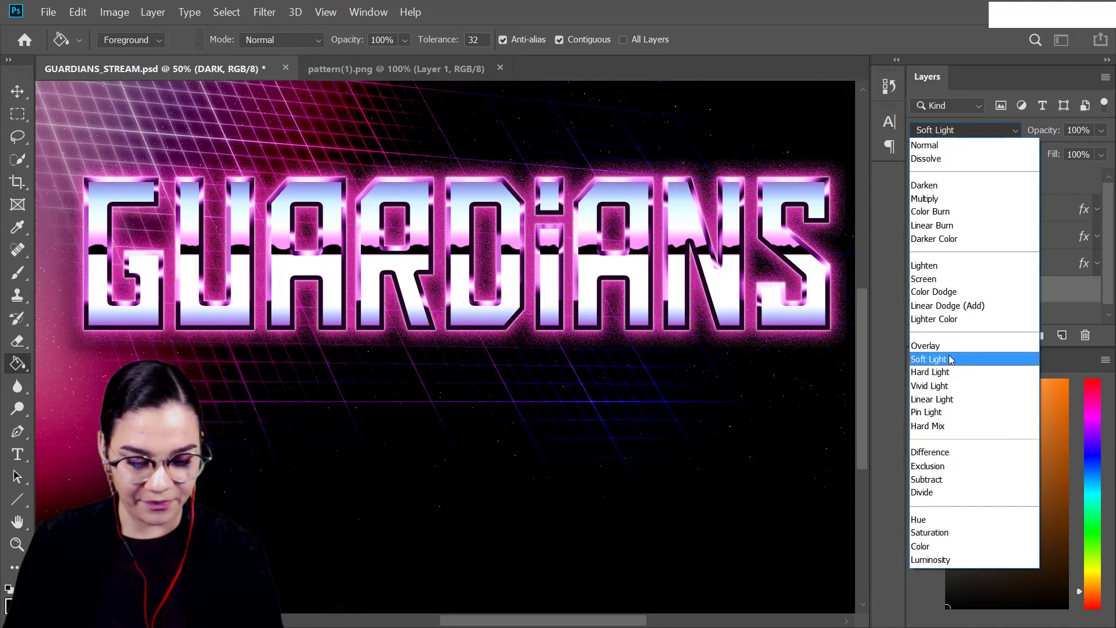
left_click(951, 359)
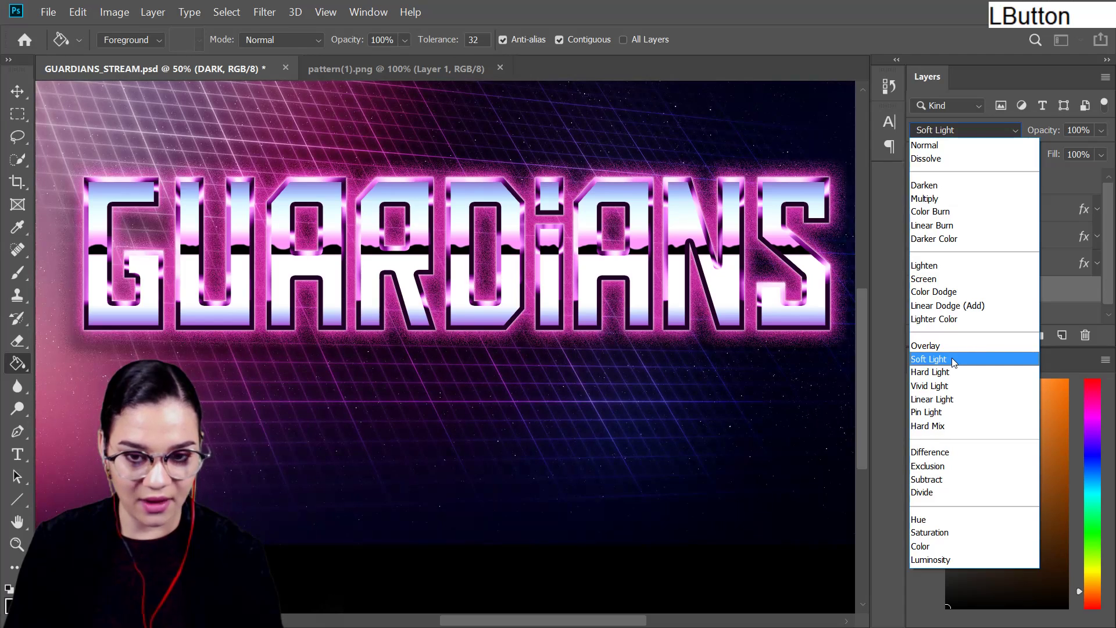
left_click_drag(1101, 130, 1075, 145)
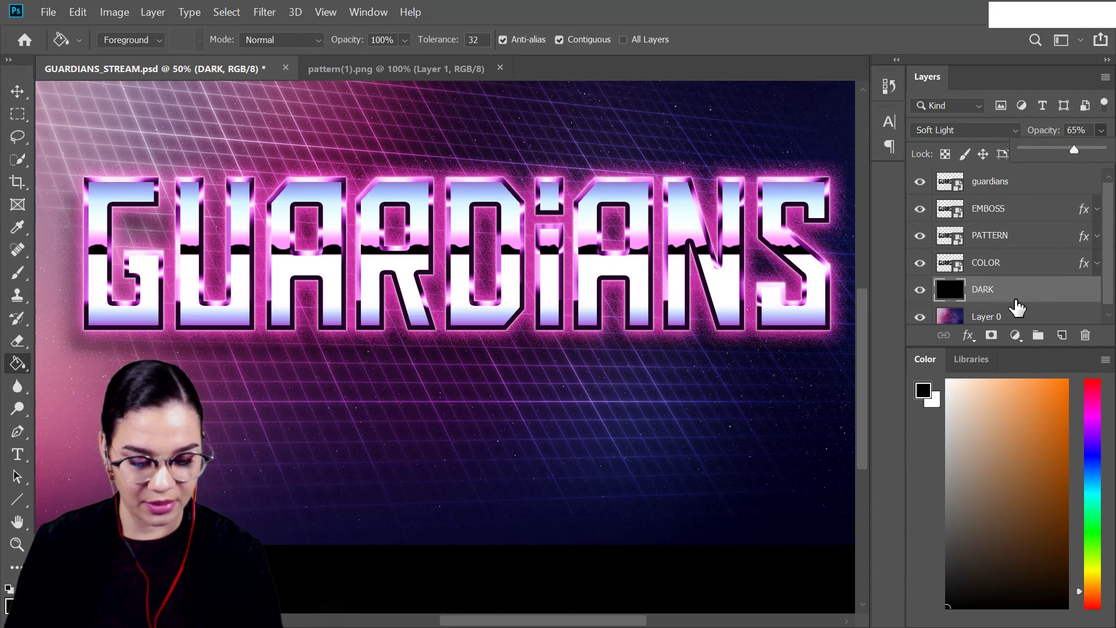
Step: Group the DARK layer with Layer 0 and name the group BACKGROUND
left_click(1025, 319, "shift")
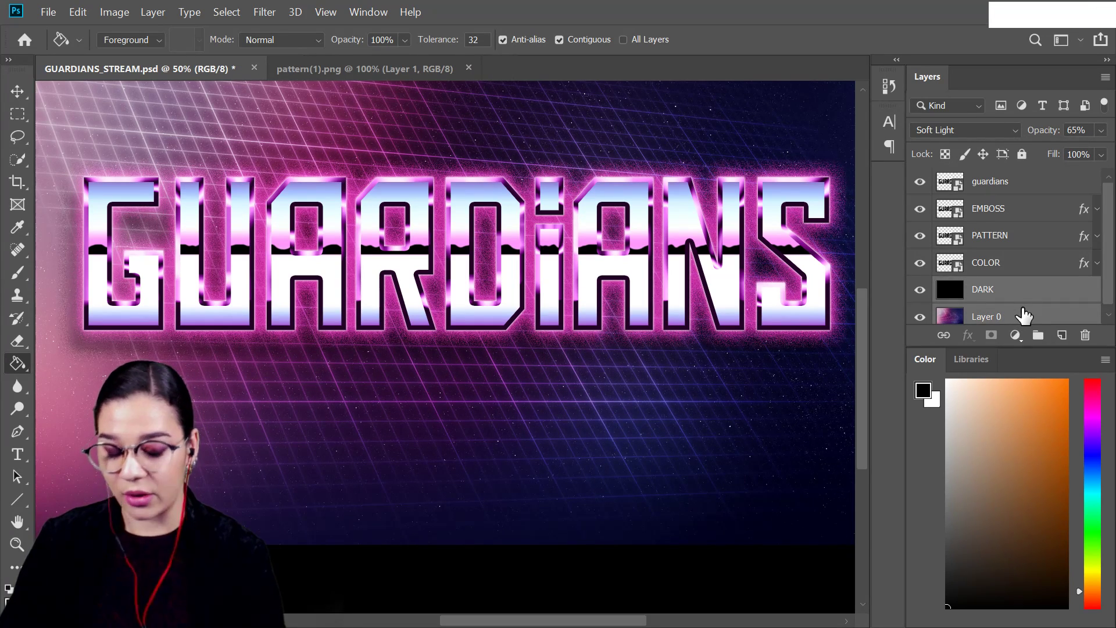
key("ctrl+g")
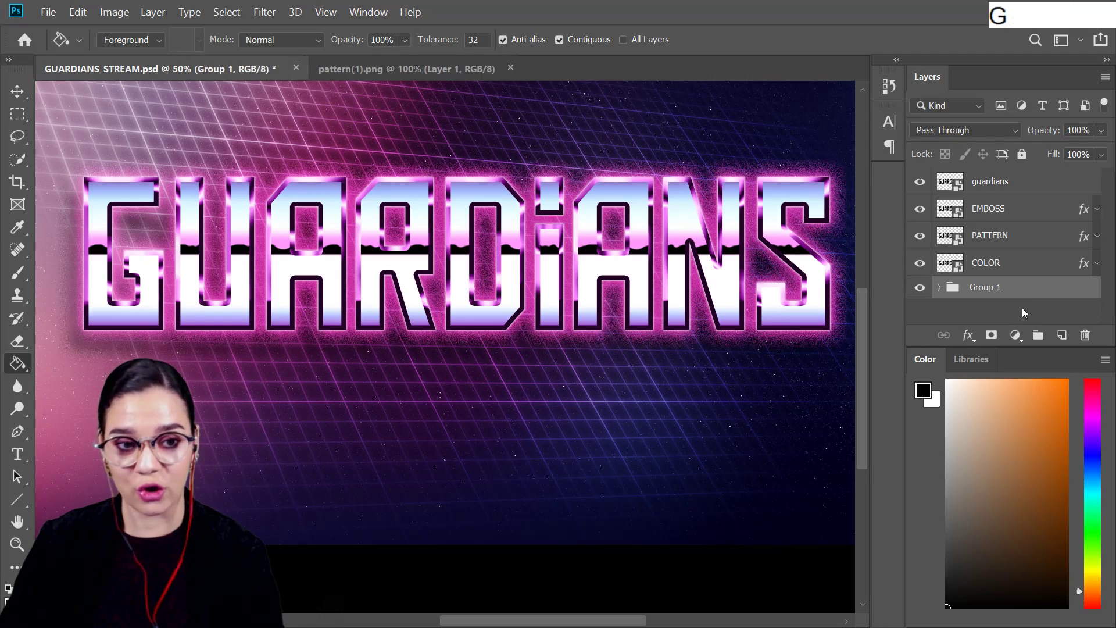
double_click(985, 289)
type("BACKGROUND")
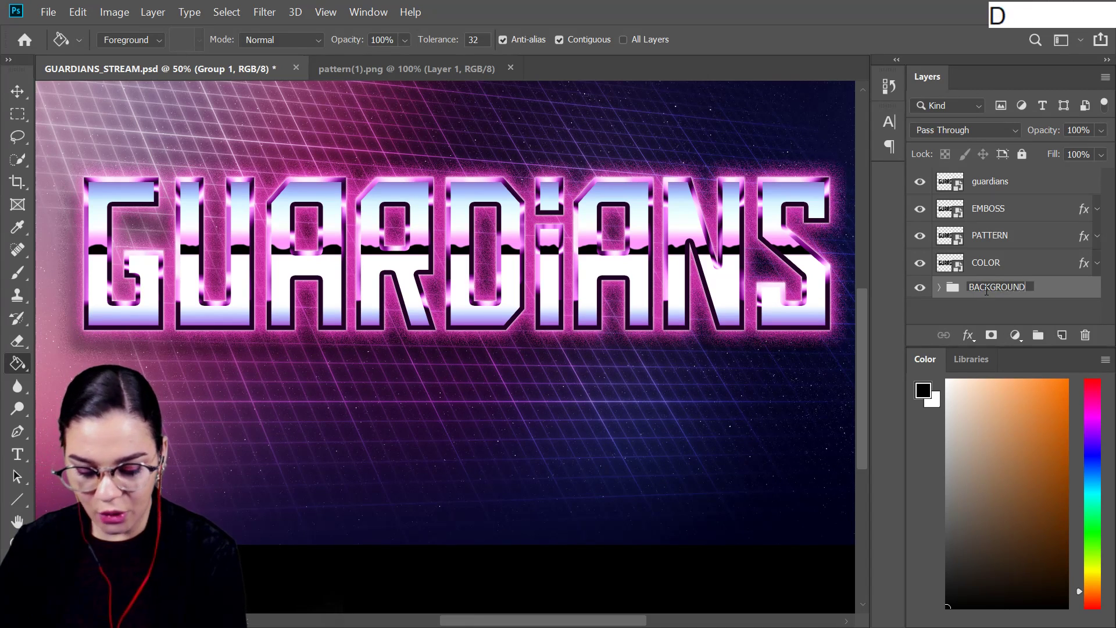
key("KP_Enter")
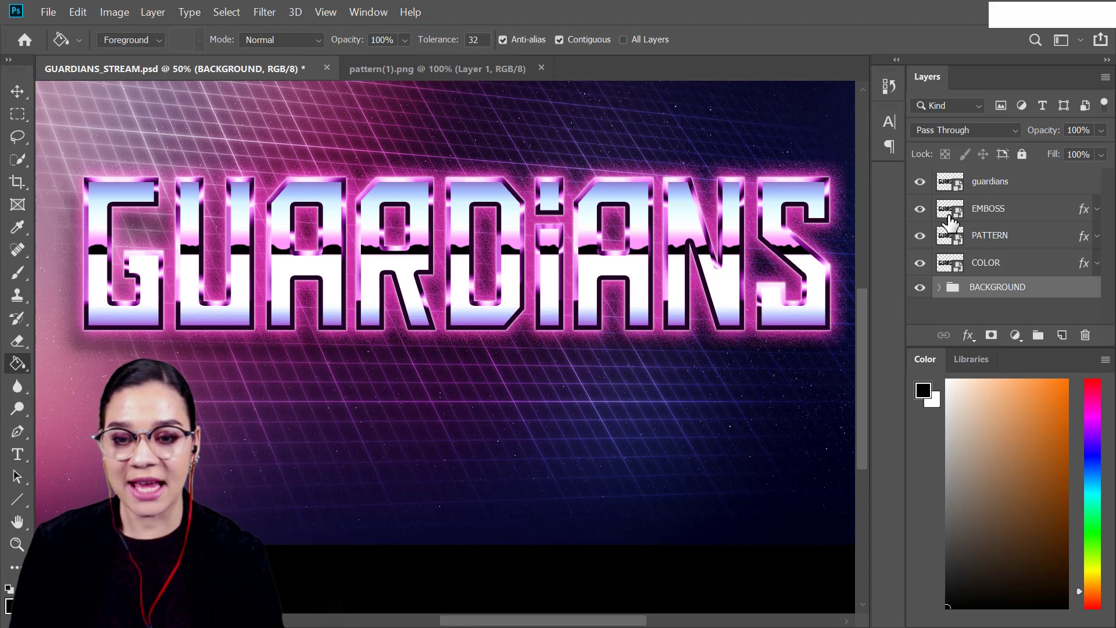
Step: Place the Double Flare library image on the canvas and move its layer above guardians in the stack
left_click(975, 360)
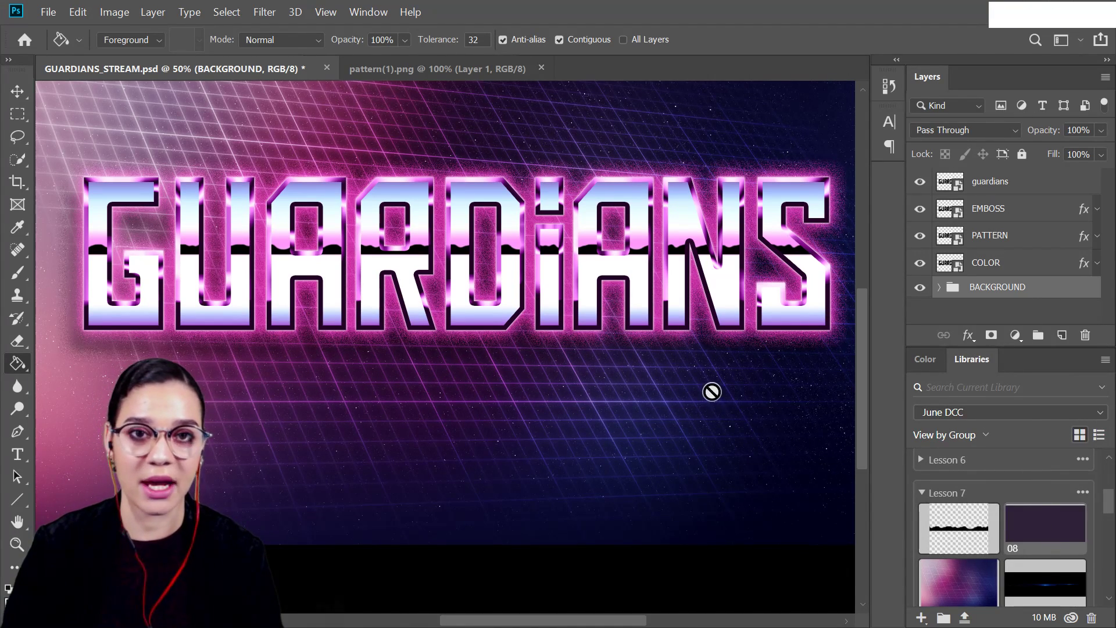
key("ctrl+minus")
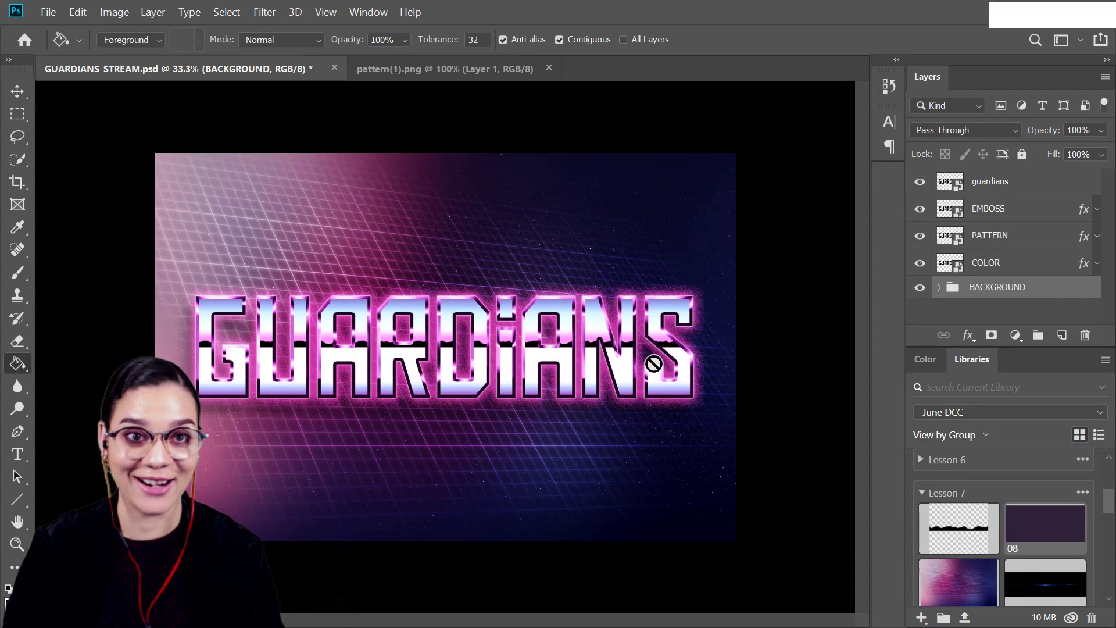
left_click_drag(1059, 592, 409, 315)
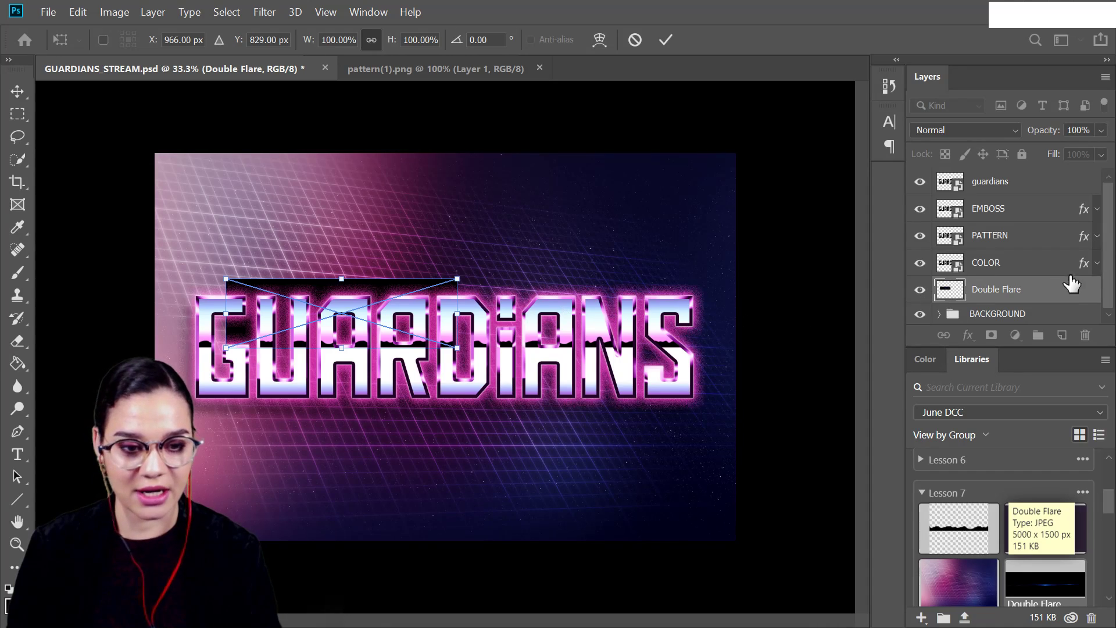
key("Return")
left_click_drag(1046, 290, 1027, 179)
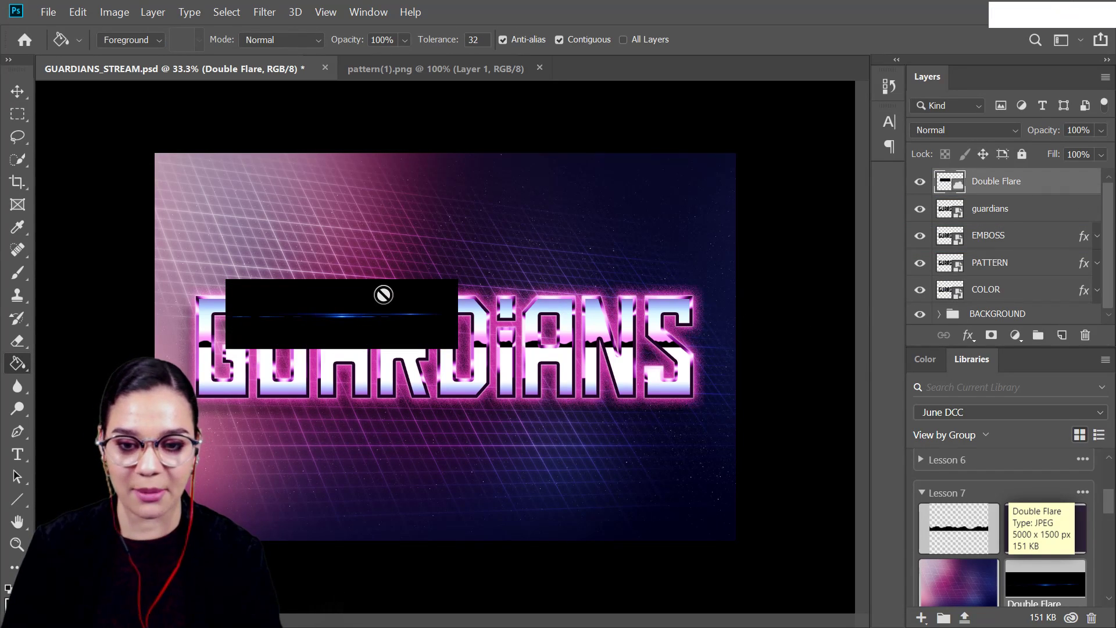
Step: Scale the Double Flare image up to about 237% and position it over the GUARDIANS text
key("ctrl+t")
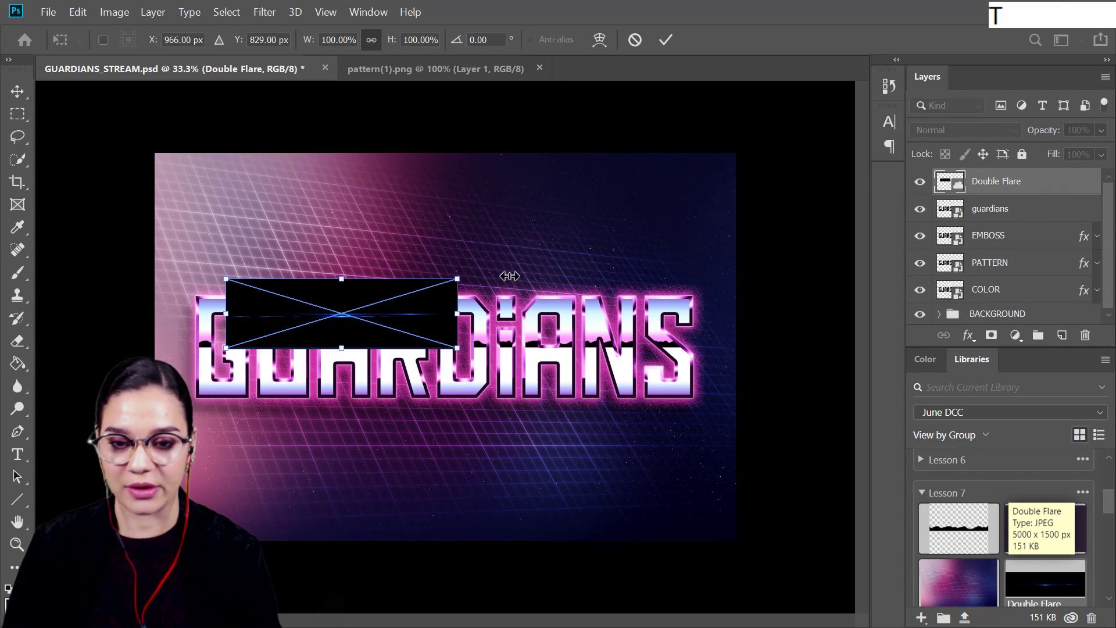
left_click_drag(457, 279, 784, 212)
left_click_drag(536, 312, 493, 326)
key("Return")
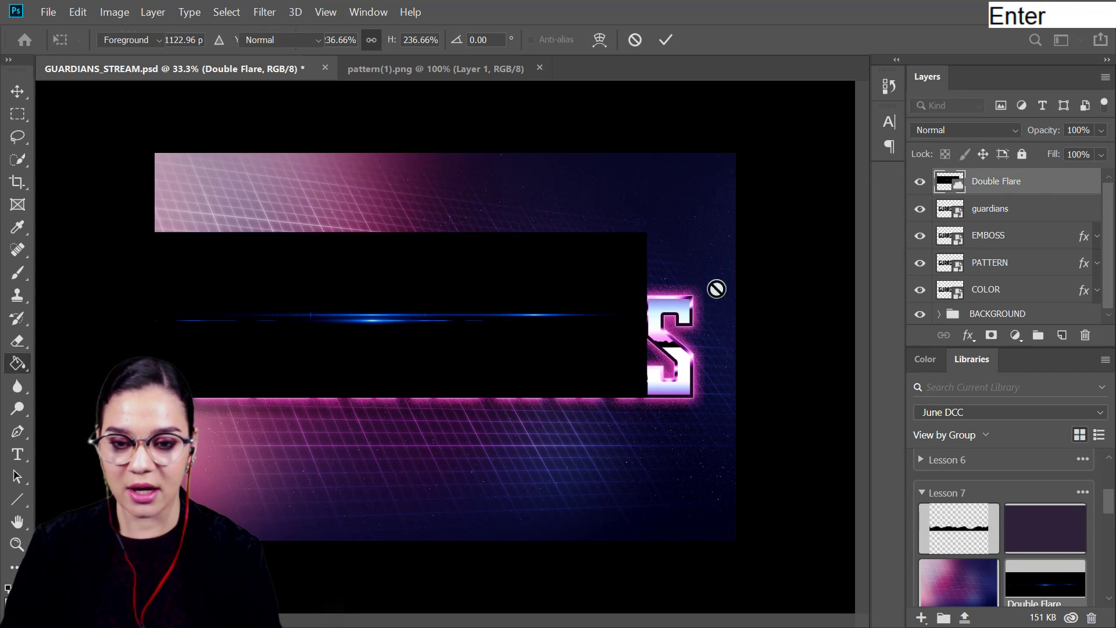
Step: Set the Double Flare layer's blend mode to Screen
left_click(984, 130)
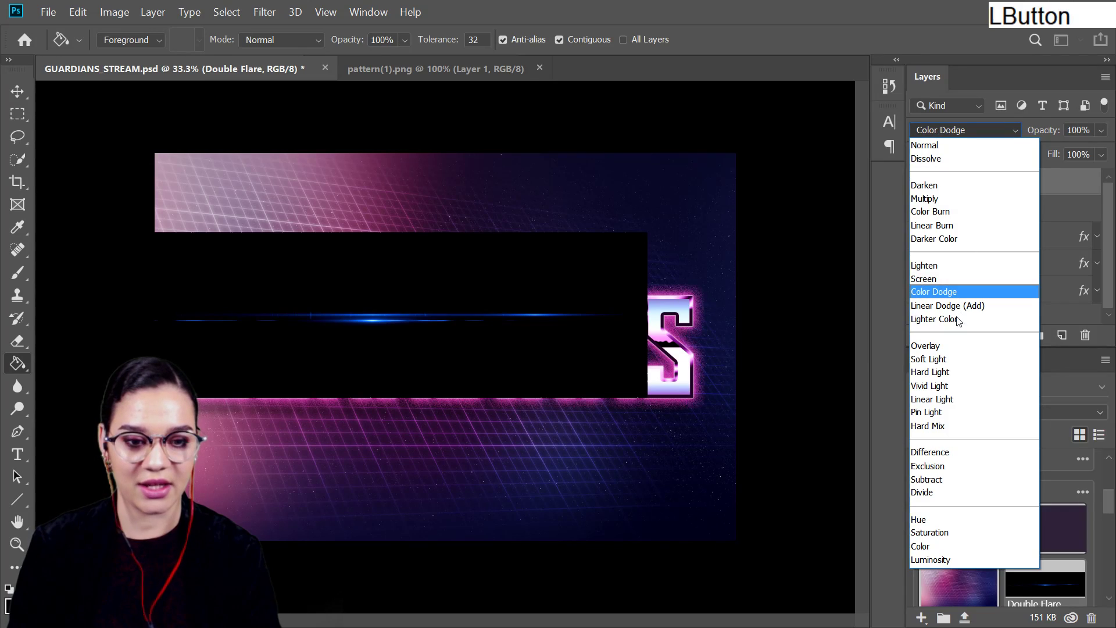
left_click(928, 280)
key("Up")
key("Down")
left_click(1046, 188)
key("ctrl+t")
left_click(1038, 185)
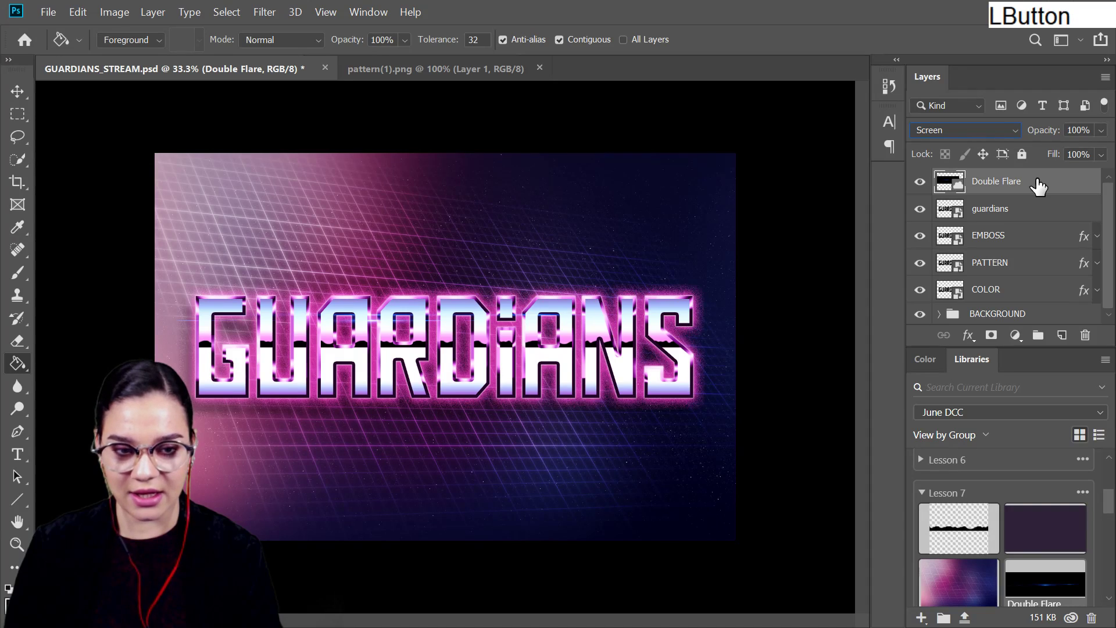
key("Escape")
Step: Duplicate the Double Flare layer and move the copy about 11.6 in right and 3.9 in down over the lettering
key("ctrl")
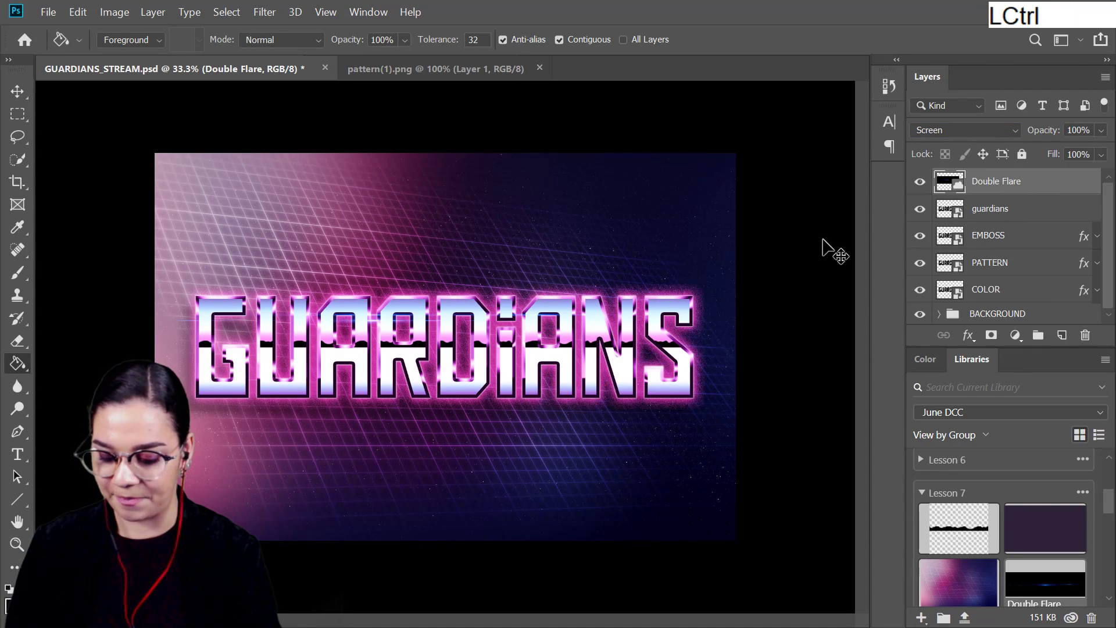
key("ctrl+j")
key("ctrl+t")
mouse_move(547, 317)
left_mouse_down()
mouse_move(671, 372)
mouse_move(717, 374)
mouse_move(705, 369)
left_mouse_up()
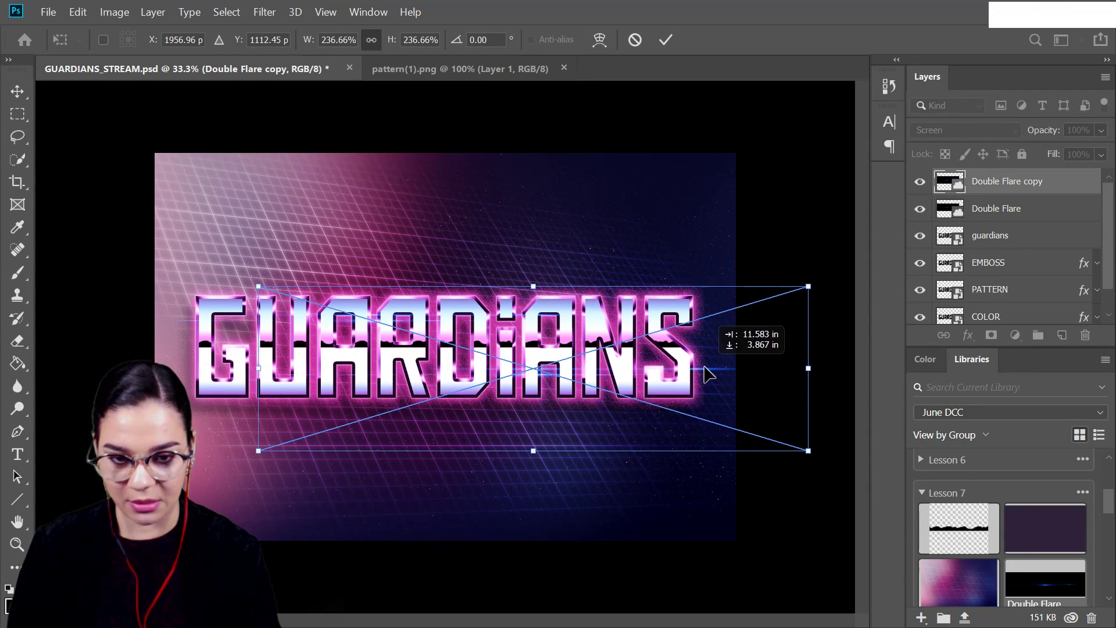
key("Return")
Step: Duplicate the Double Flare copy and move the new copy left across the lower half of the GUARDIANS lettering
key("ctrl+j")
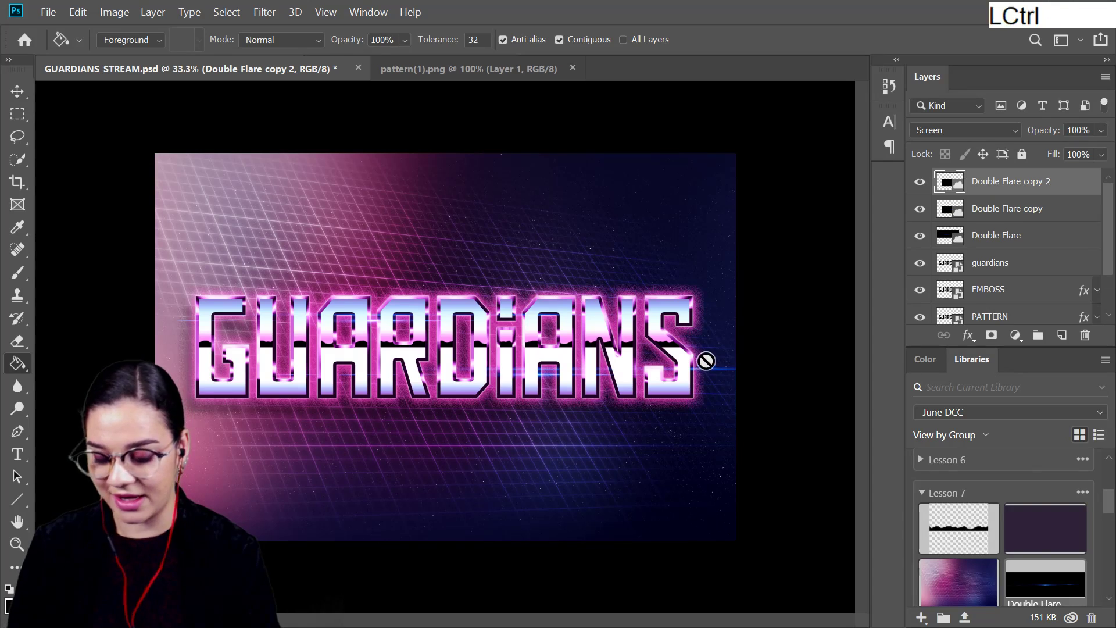
key("ctrl+t")
mouse_move(615, 358)
left_mouse_down()
mouse_move(611, 294)
mouse_move(595, 300)
mouse_move(543, 243)
mouse_move(408, 389)
mouse_move(382, 375)
mouse_move(403, 359)
left_mouse_up()
key("g")
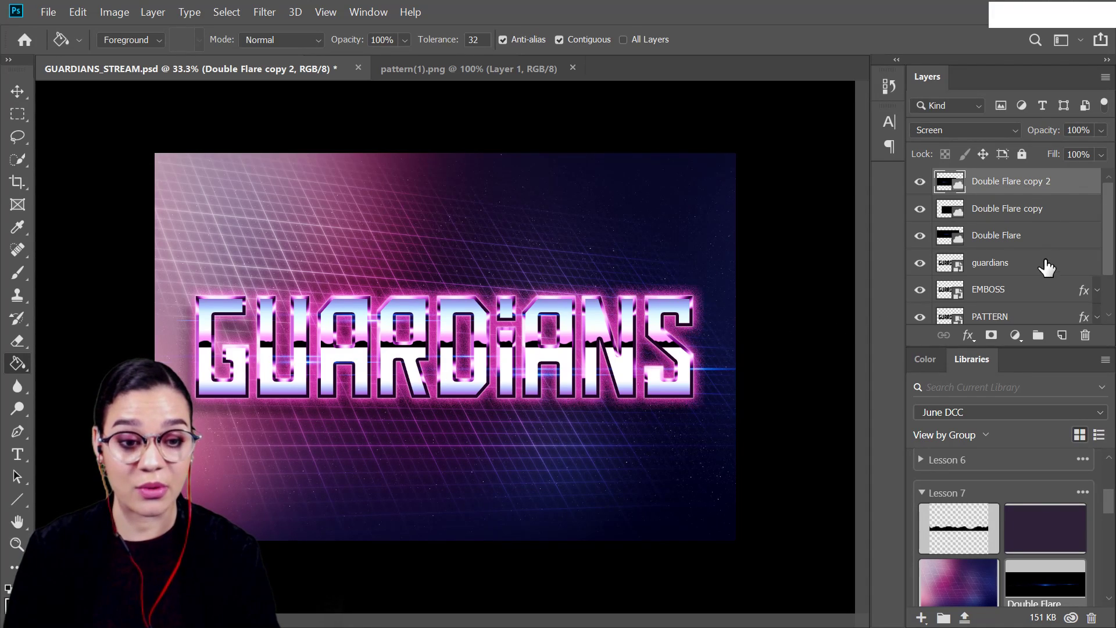
Step: Group the three Double Flare layers and name the group FLARES
left_click(1031, 238, "shift")
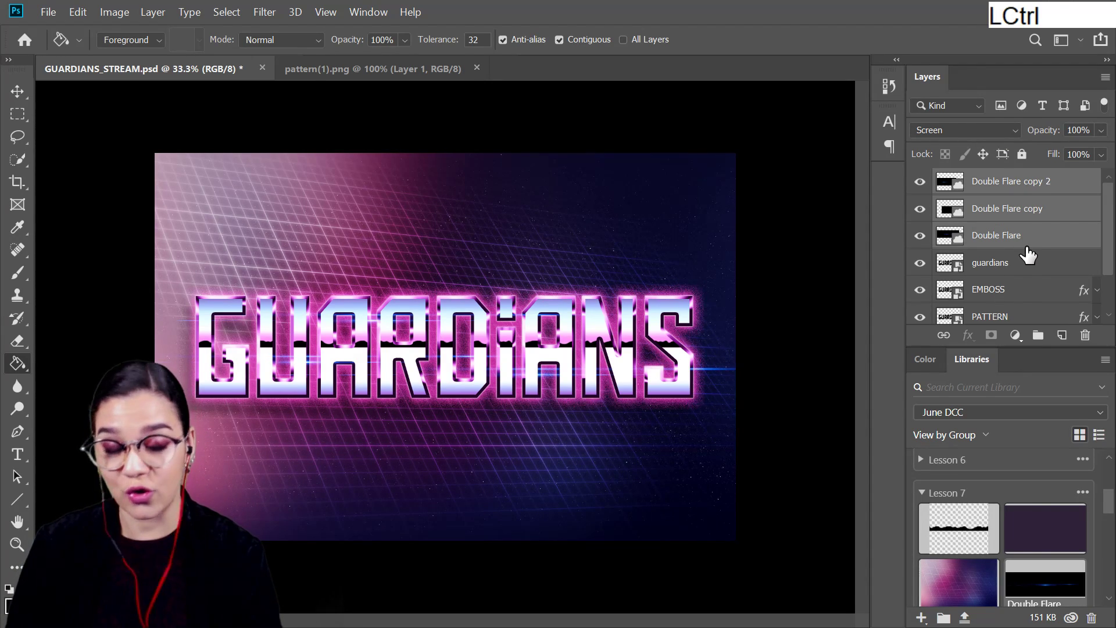
key("ctrl+g")
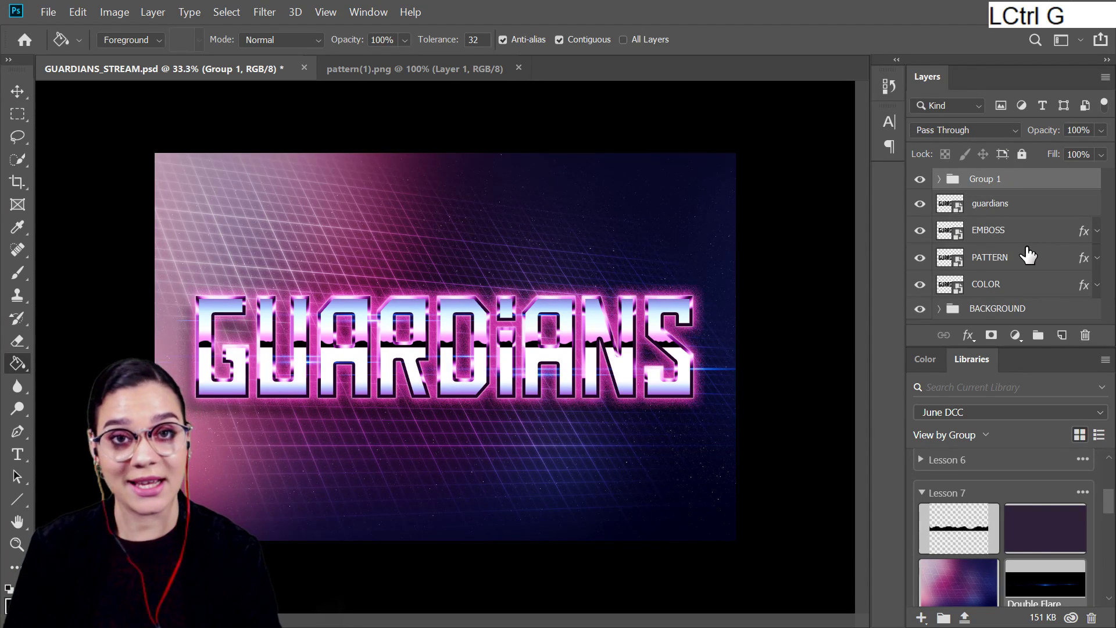
double_click(988, 182)
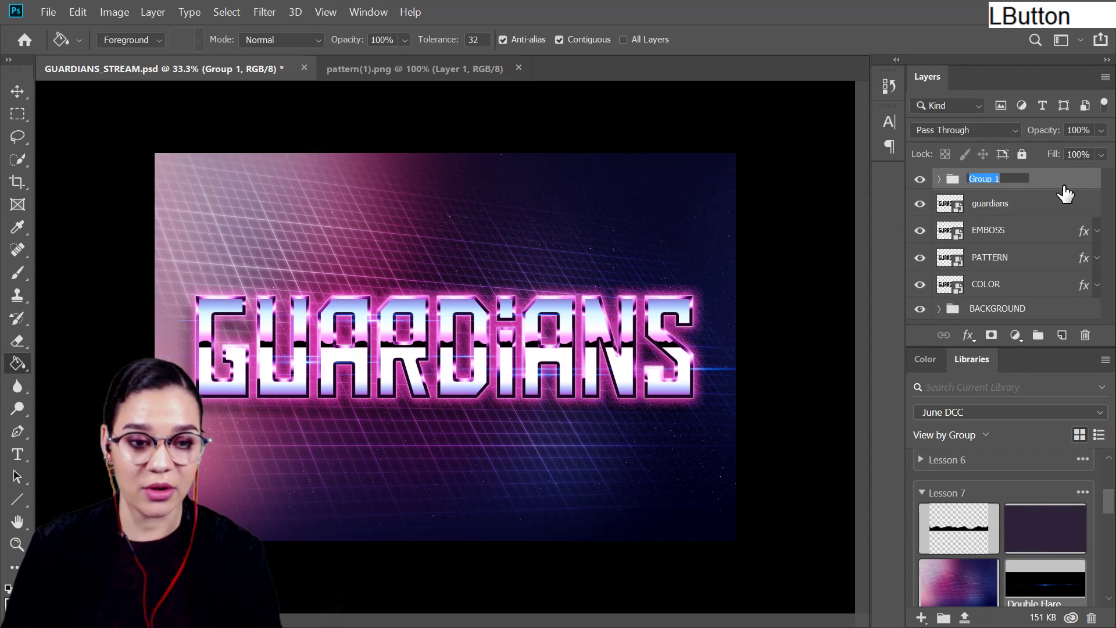
type("FLARES")
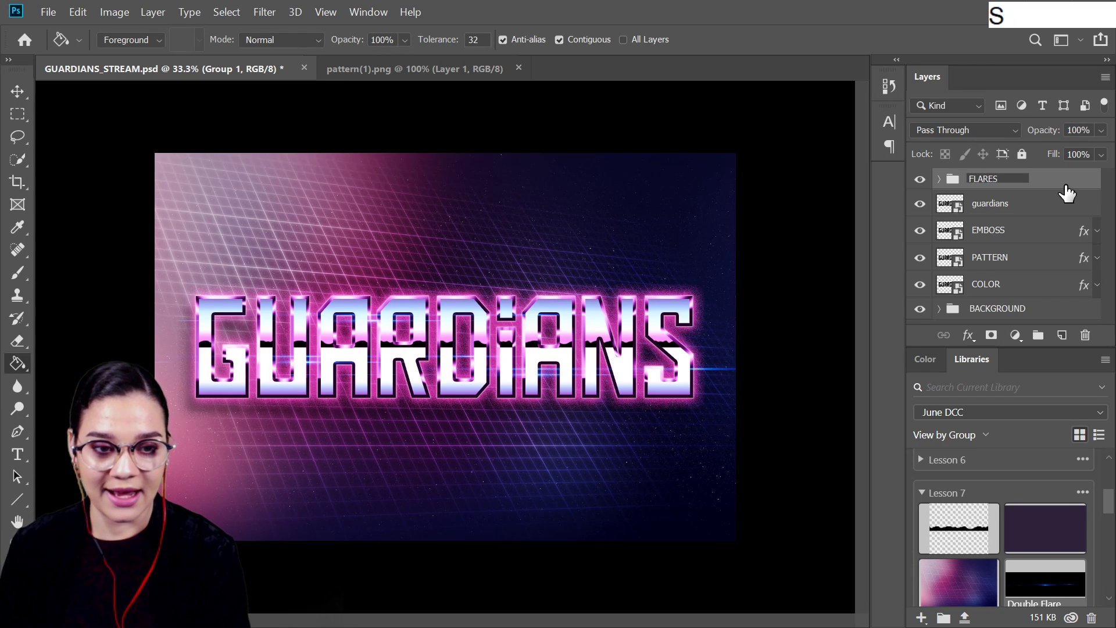
key("Return")
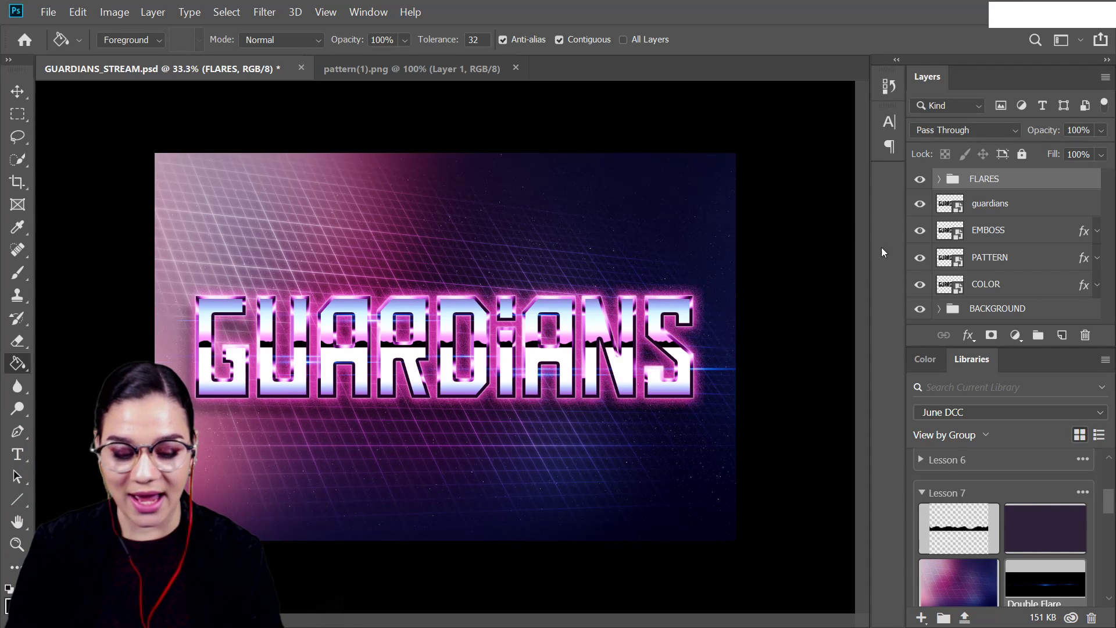
Step: Replace the text inside the guardians smart object with adobelive, and save it to update GUARDIANS_STREAM.psd
left_click(1028, 184)
key("ctrl+equal")
left_click_drag(633, 401, 618, 305)
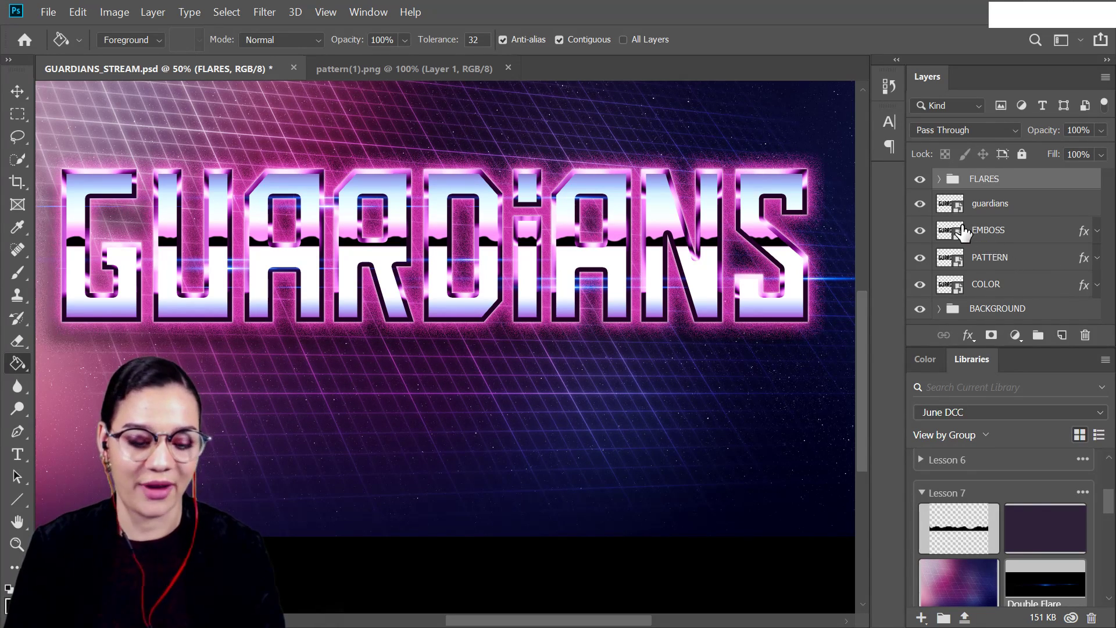
double_click(945, 204)
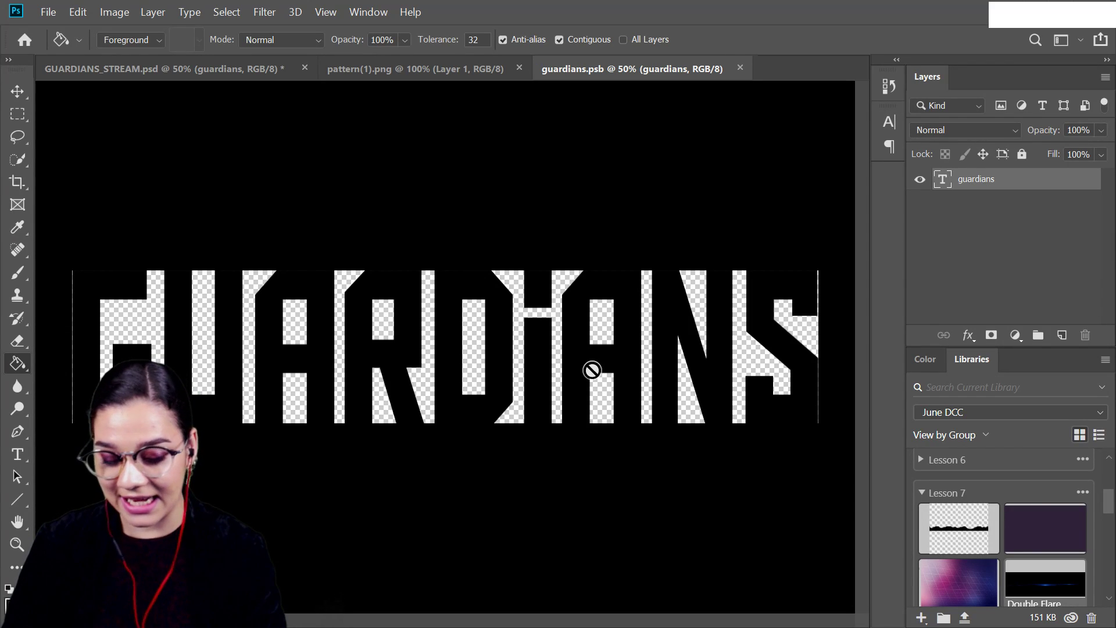
key("t")
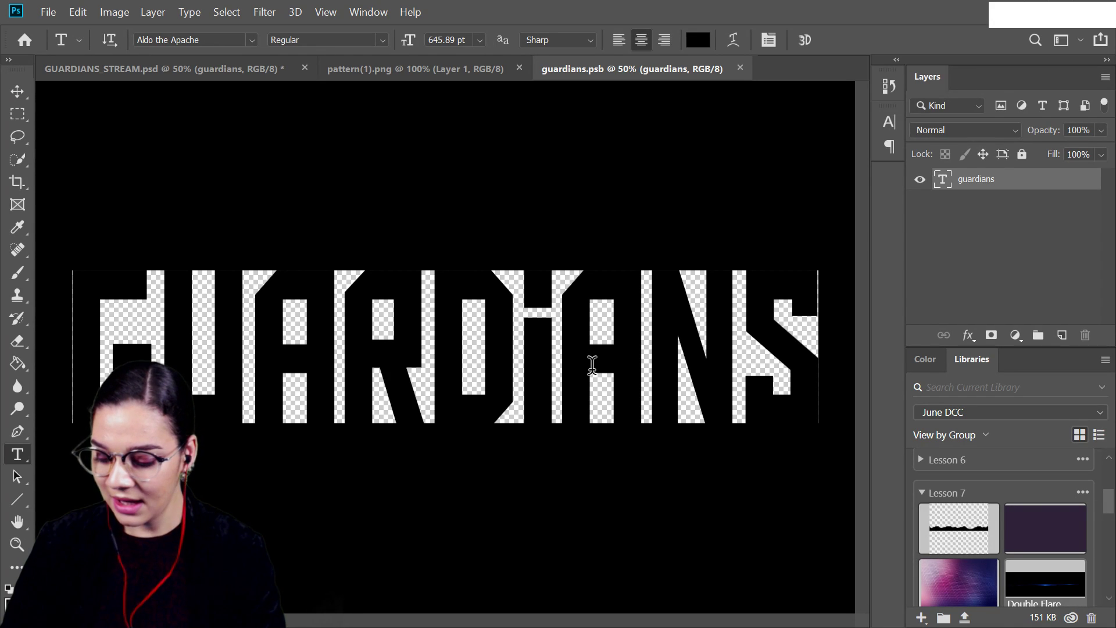
key("Caps_Lock")
double_click(547, 357)
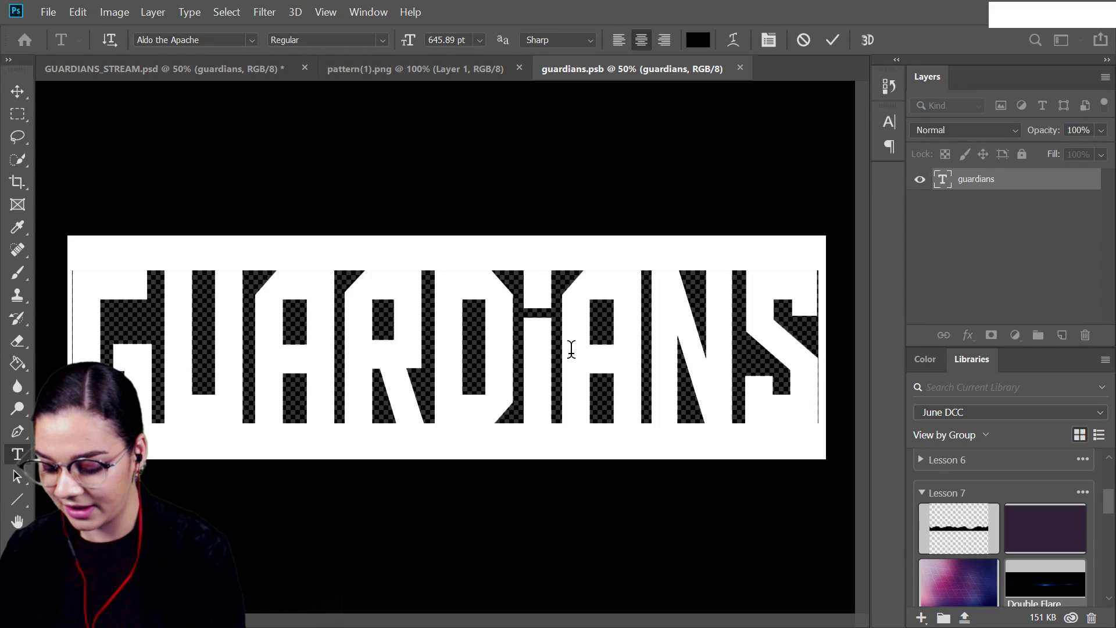
type("ADOBE")
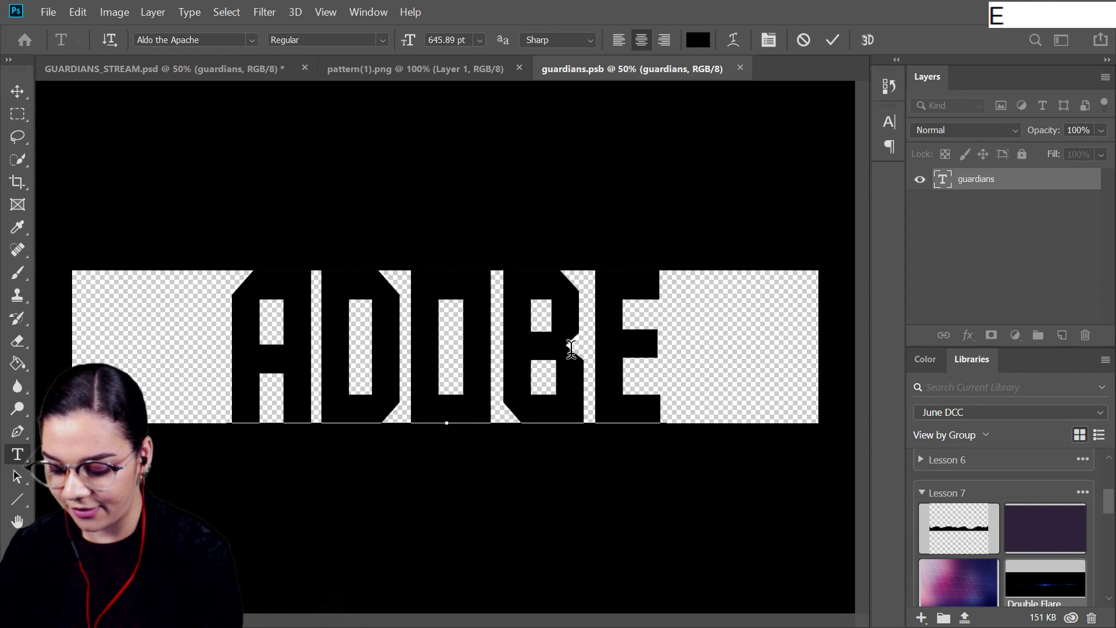
type("LIVE")
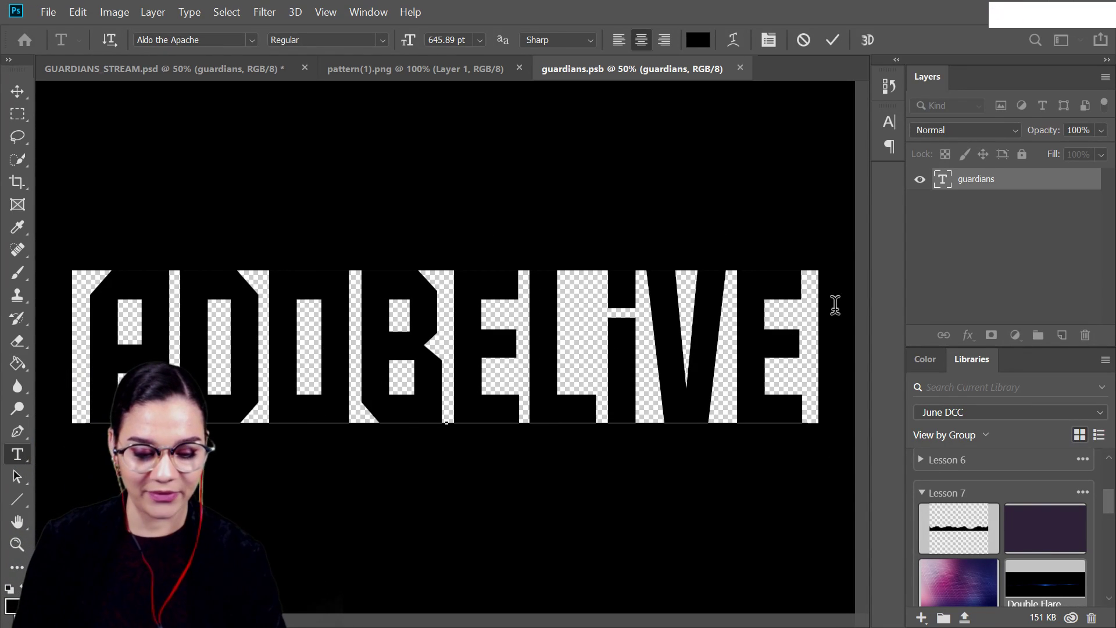
left_click(1035, 189)
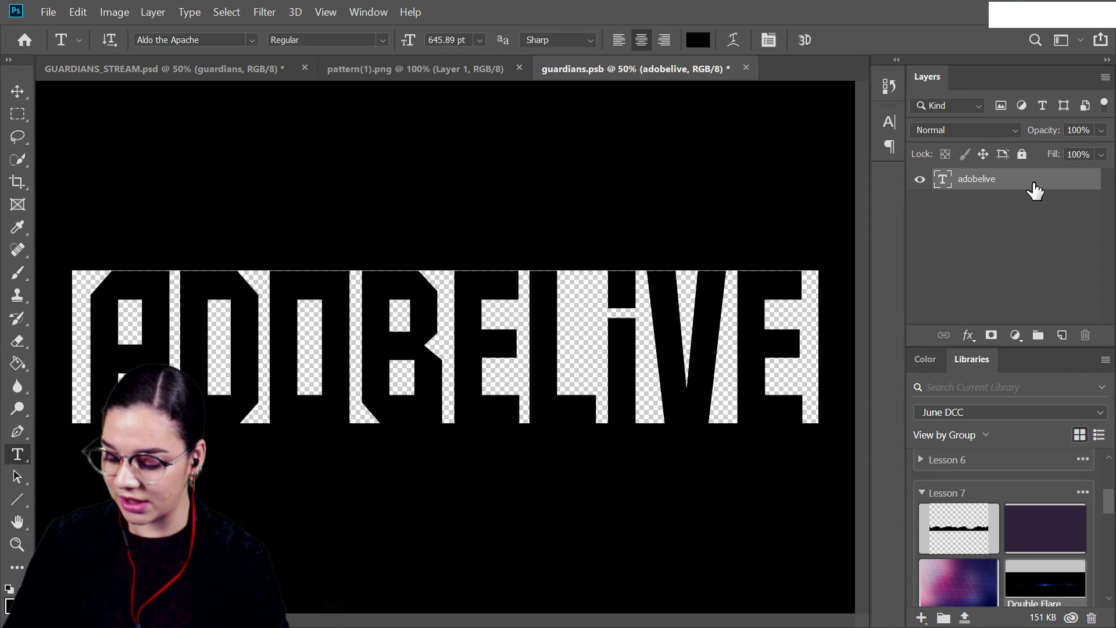
key("ctrl+s")
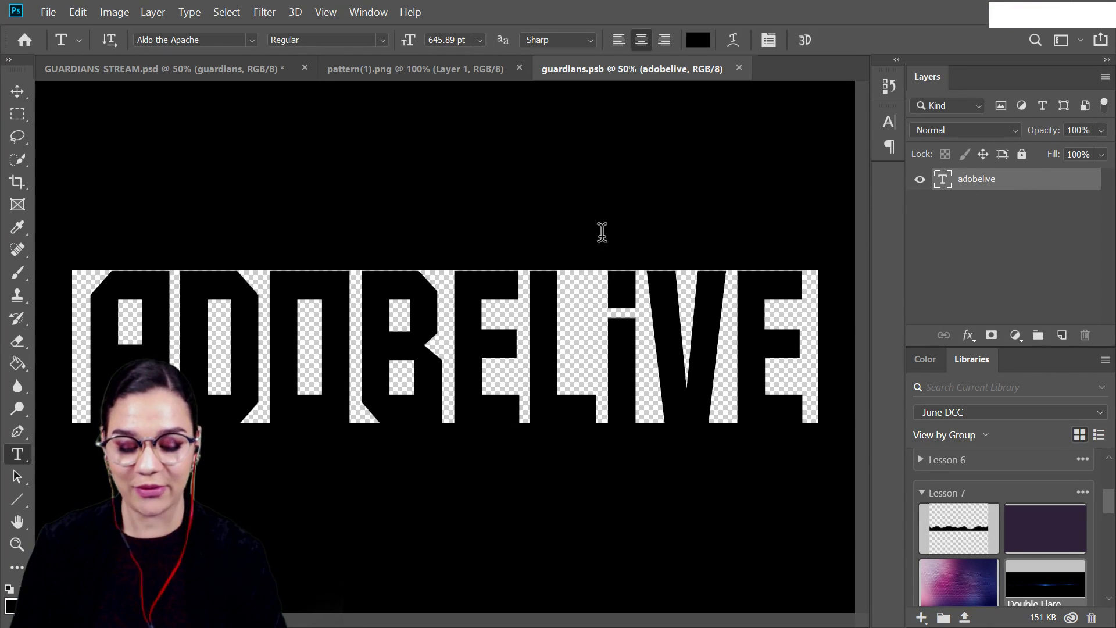
left_click(144, 69)
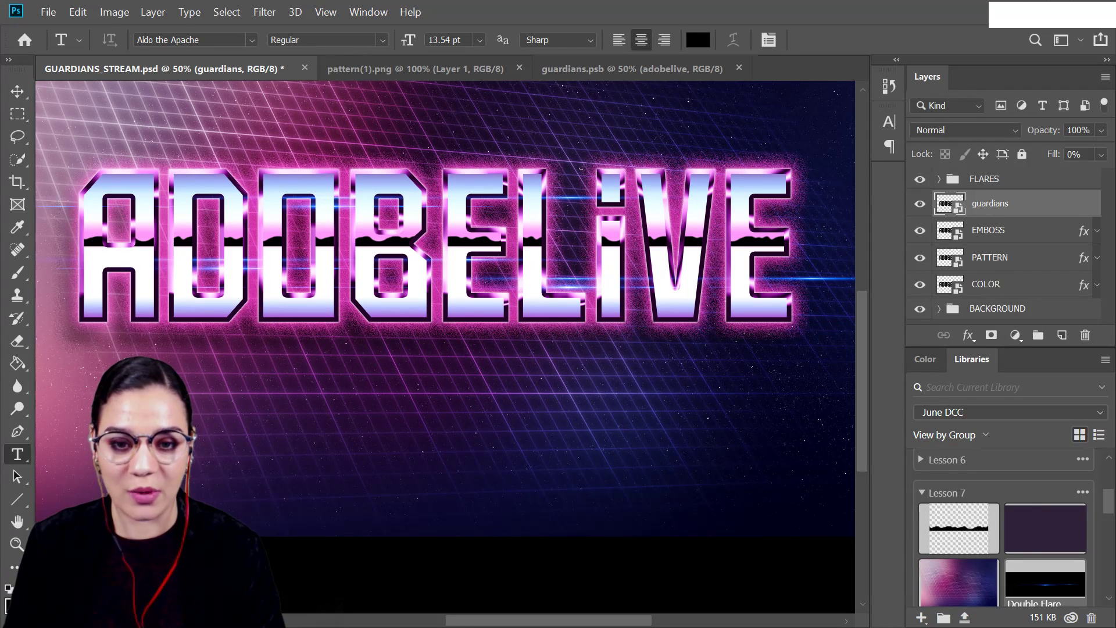
Step: Change the text in guardians.psb back to guardians and save the smart object
left_click(615, 67)
double_click(637, 362)
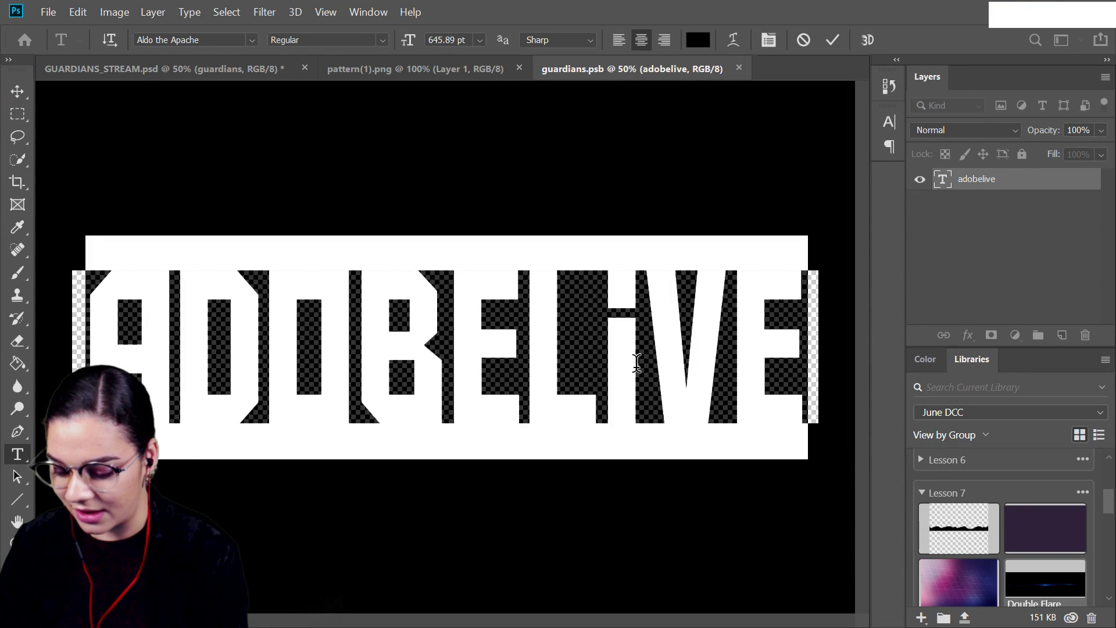
type("guardians")
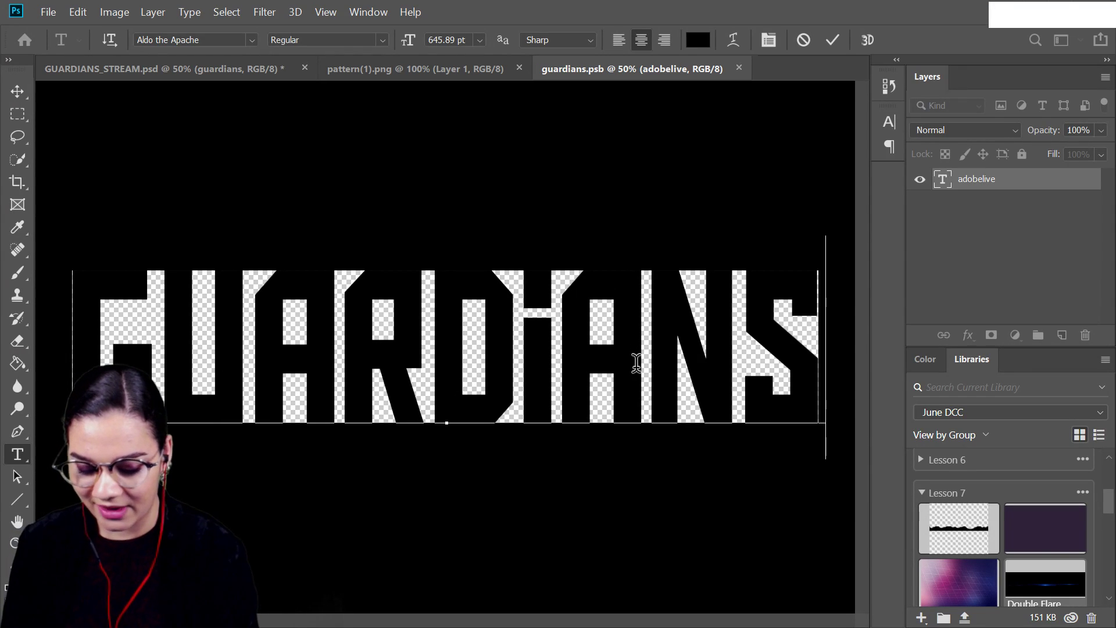
left_click(1003, 186)
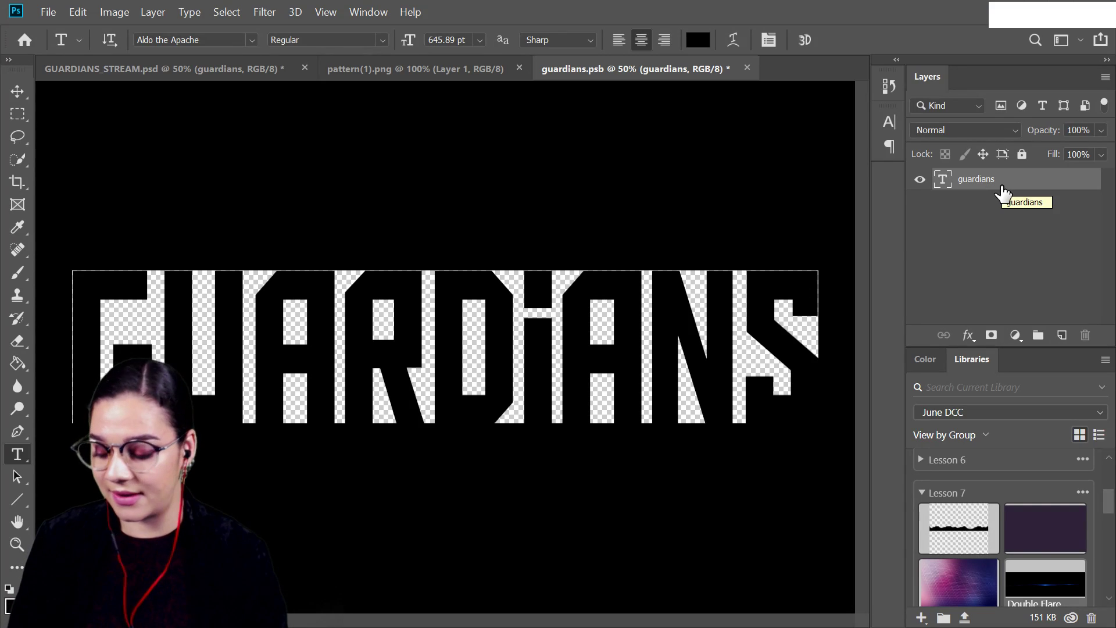
key("ctrl+s")
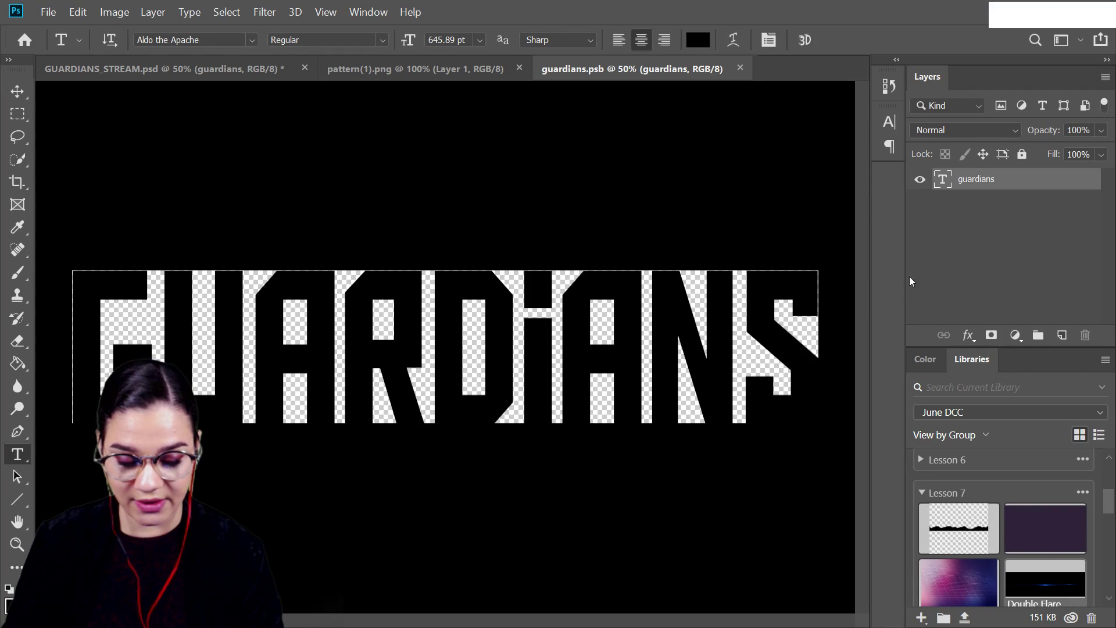
Step: Move the guardians text up about 123 px inside guardians.psb and save it to update GUARDIANS_STREAM.psd
key("ctrl+t")
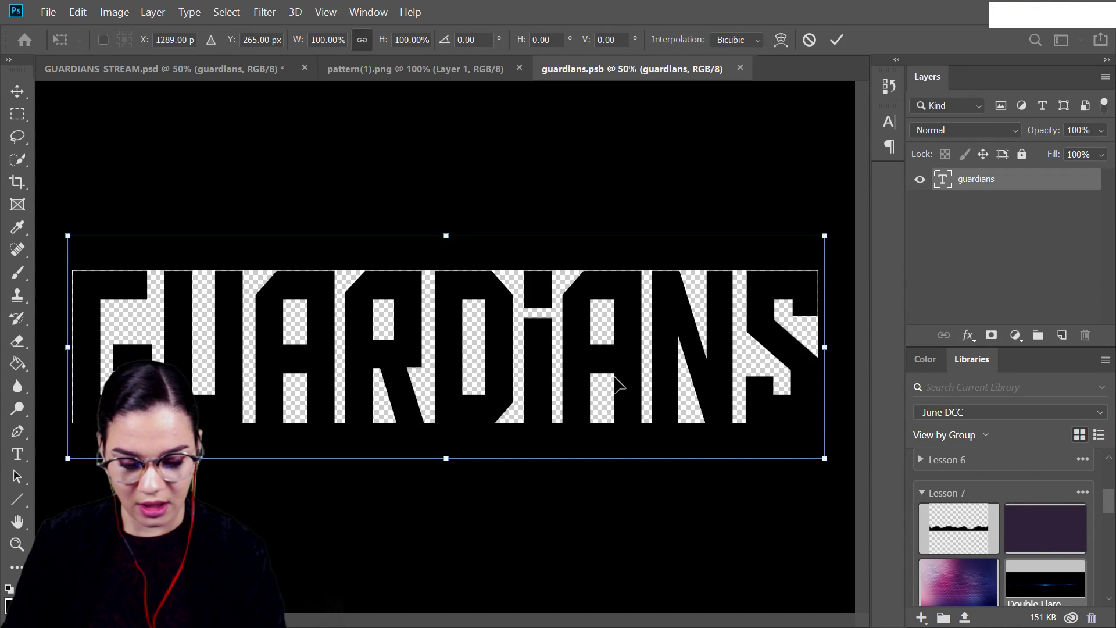
left_click_drag(571, 392, 576, 359)
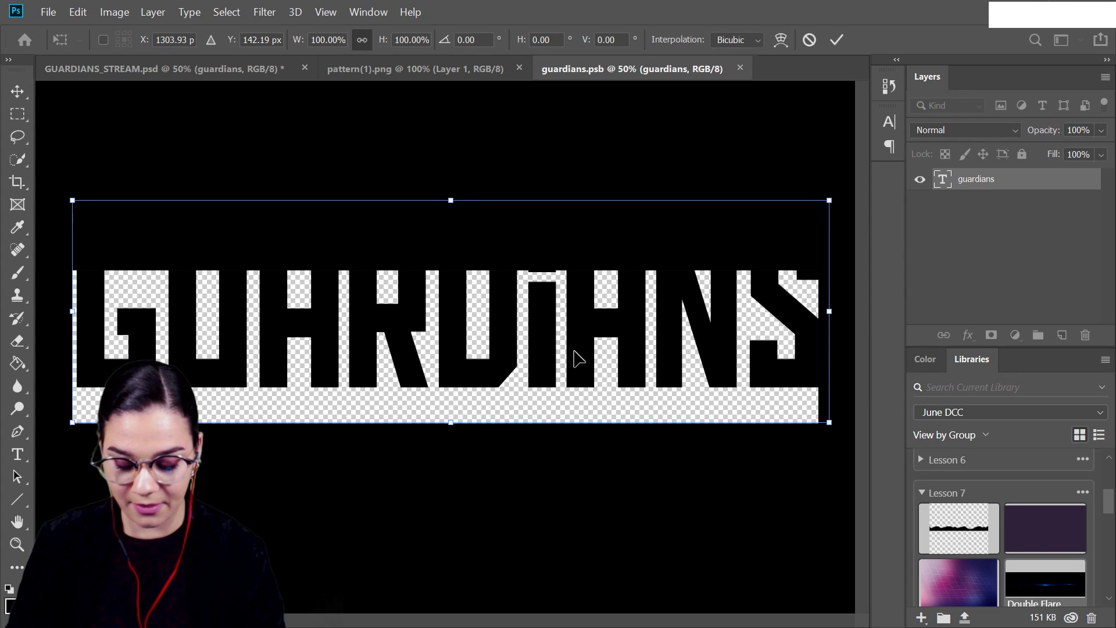
key("Return")
key("t")
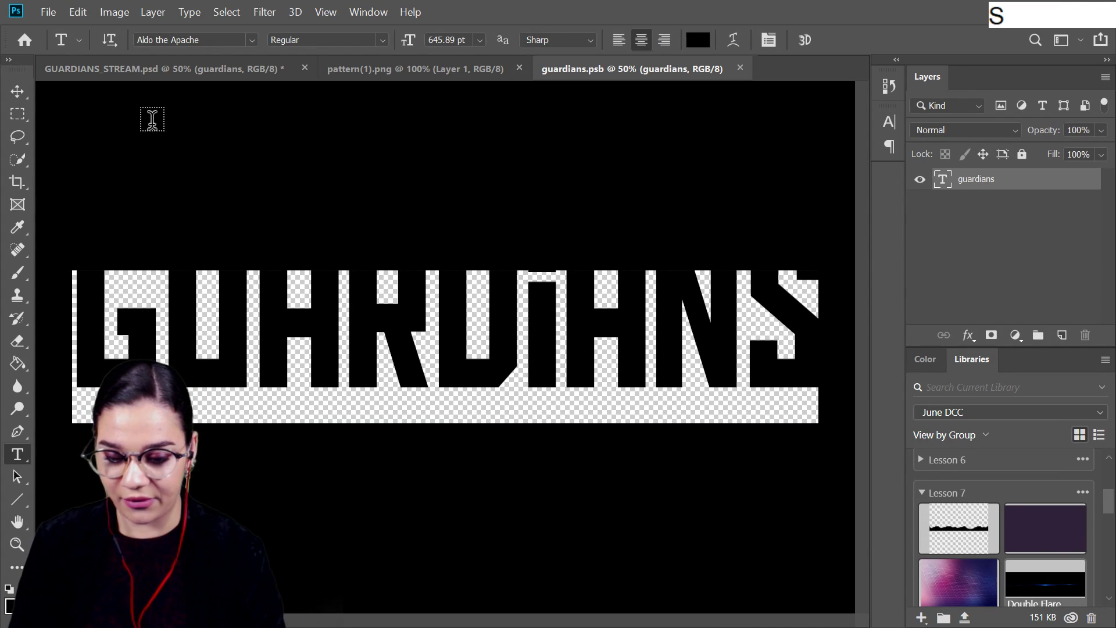
left_click(167, 72)
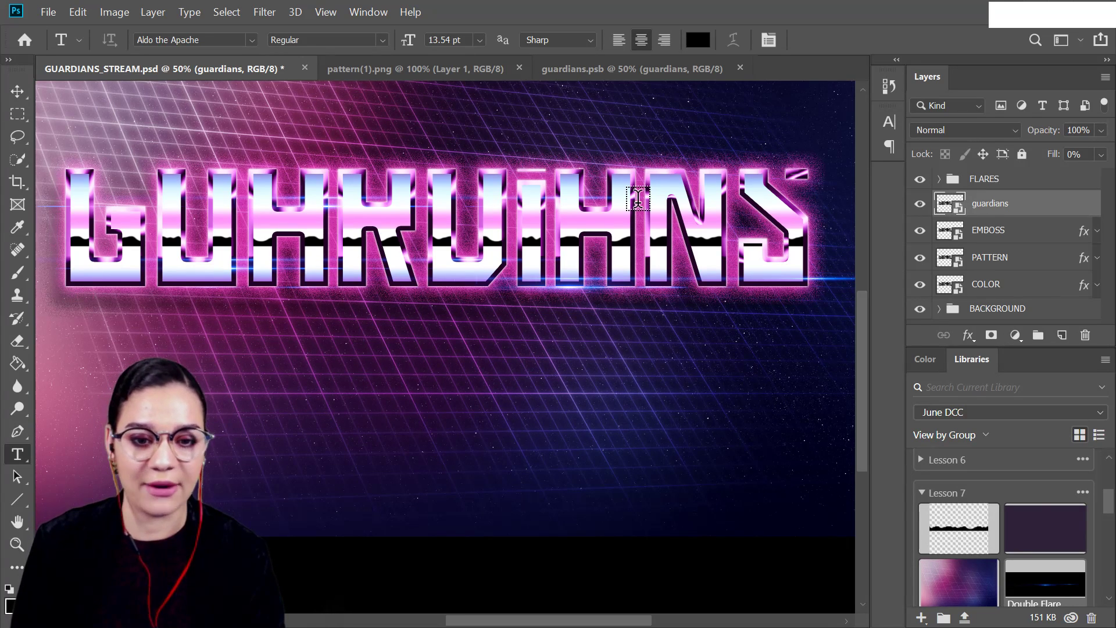
Step: Undo the text move in guardians.psb, save it, and return to GUARDIANS_STREAM.psd
left_click(661, 74)
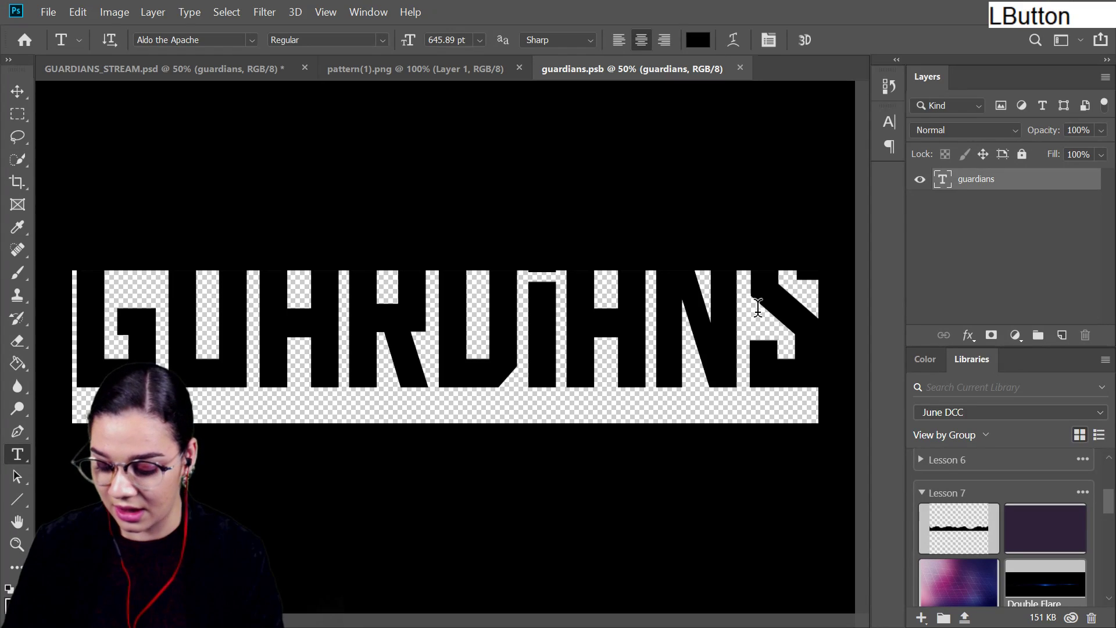
key("ctrl+z")
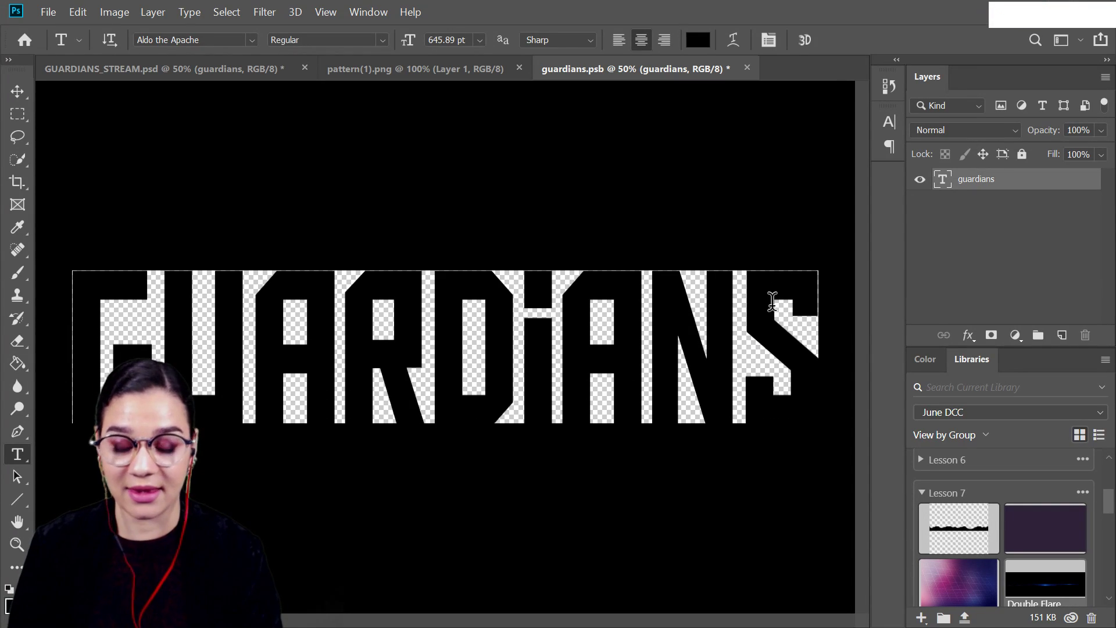
key("ctrl+s")
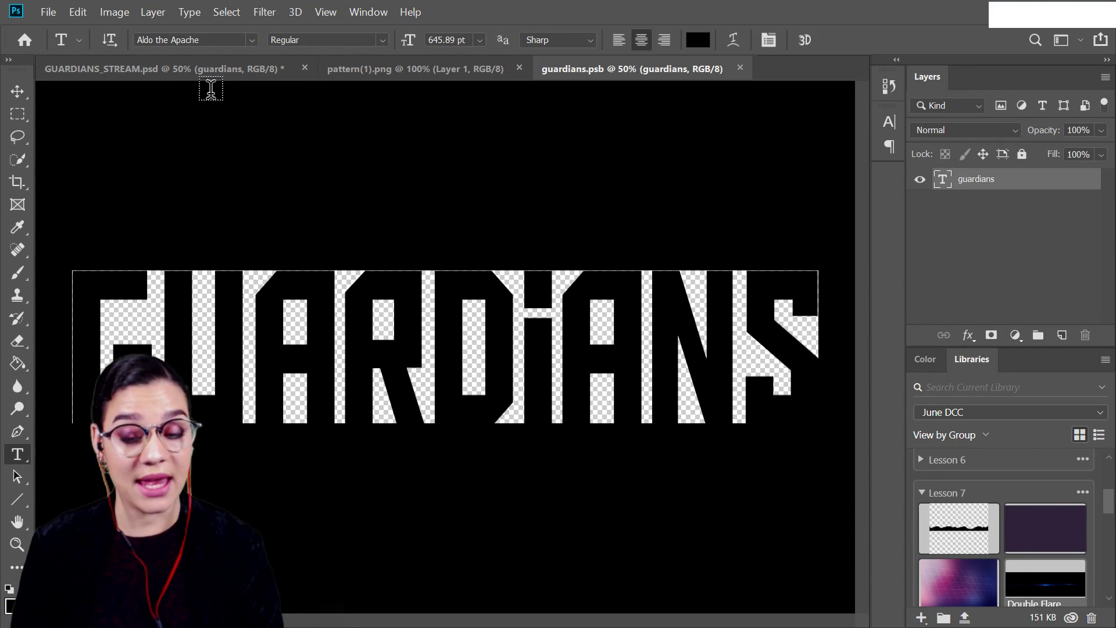
left_click(216, 68)
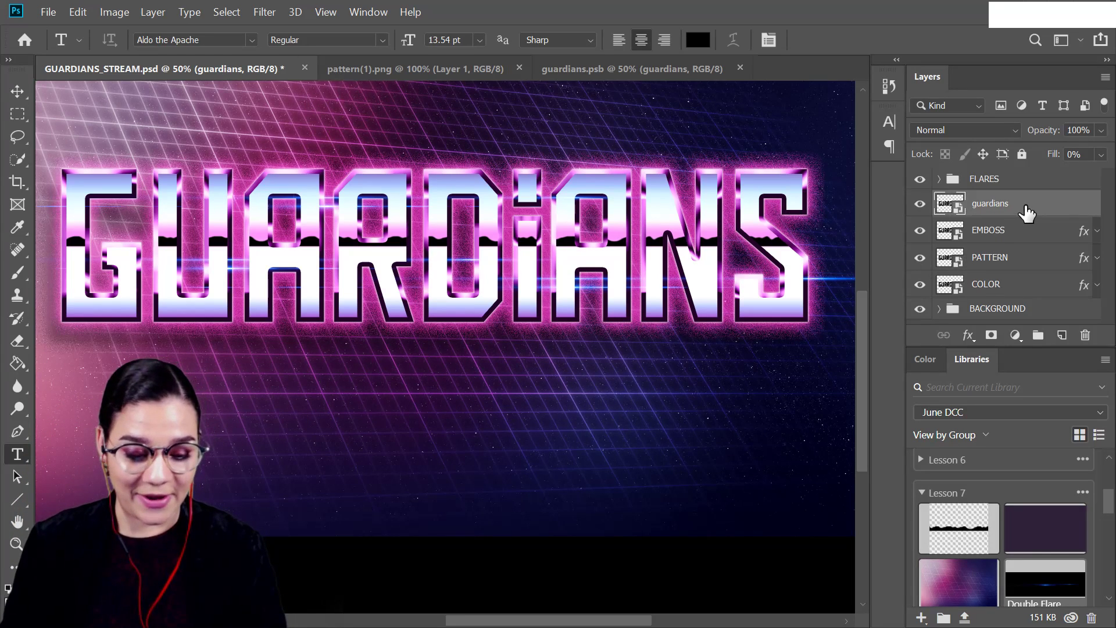
Step: Crop GUARDIANS_STREAM.psd to a wide banner around the guardians text, trimming the upper and lower edges equally and keeping the full width
left_click(1026, 213)
key("ctrl+minus")
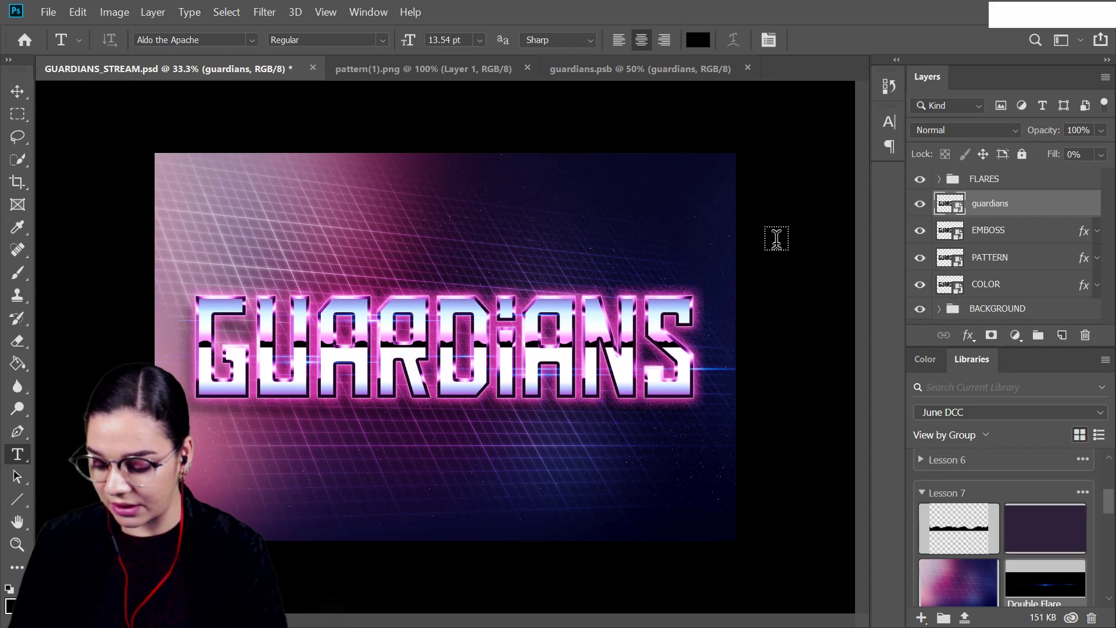
key("c")
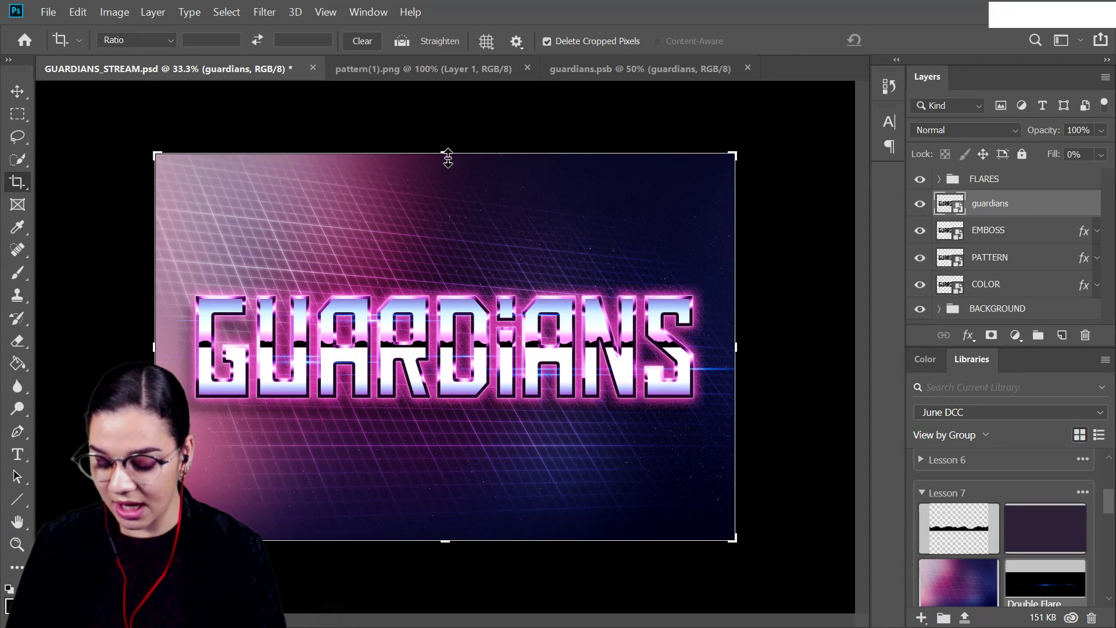
key("ctrl")
left_click_drag(447, 154, 456, 249)
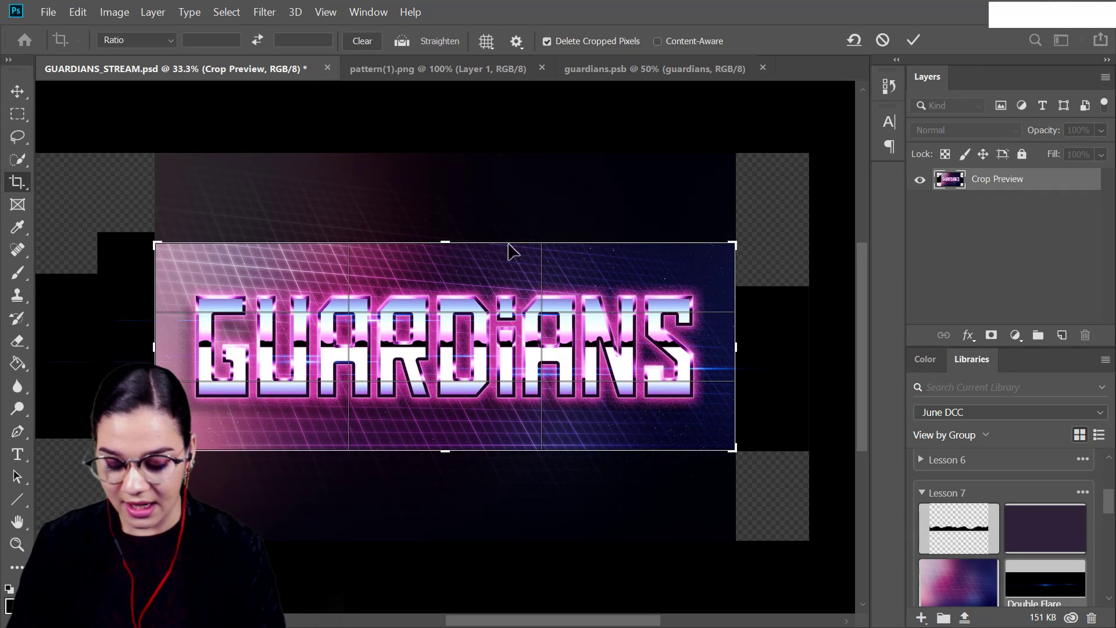
key("KP_Enter")
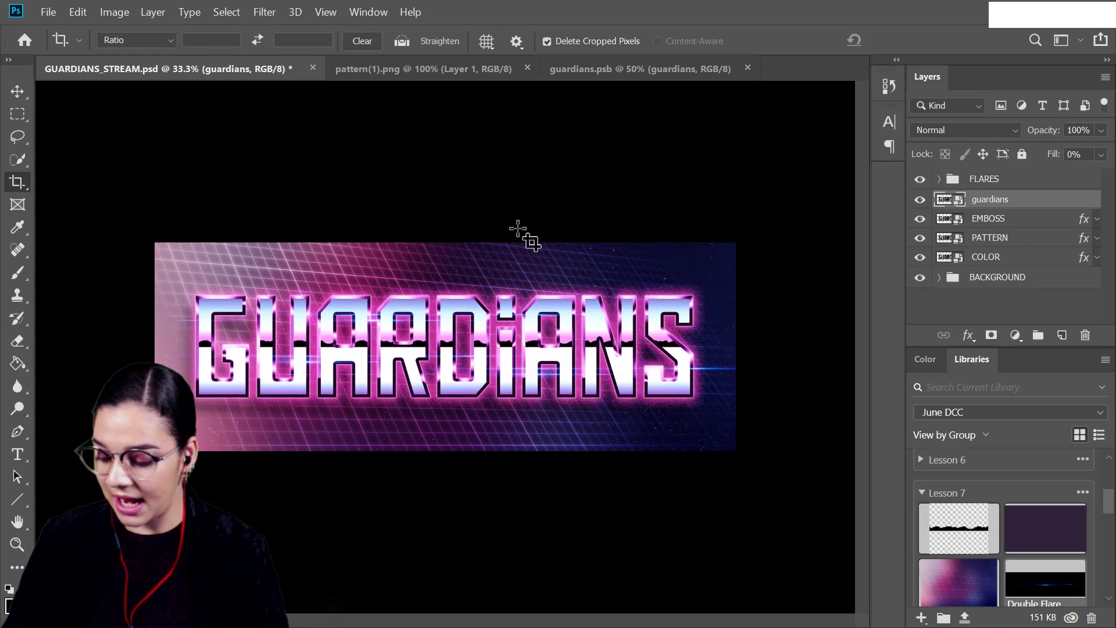
Step: Save the cropped image as GUARDIANS_STREAM.jpg with Maximum quality 12 and the Baseline ("Standard") format
key("ctrl+shift+s")
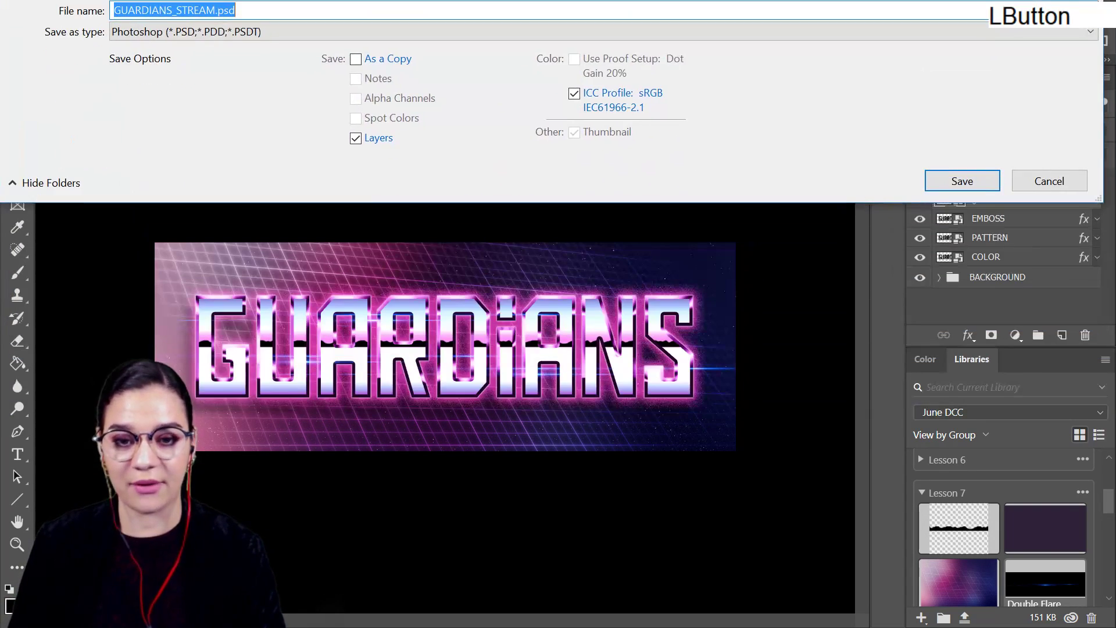
left_click(962, 181)
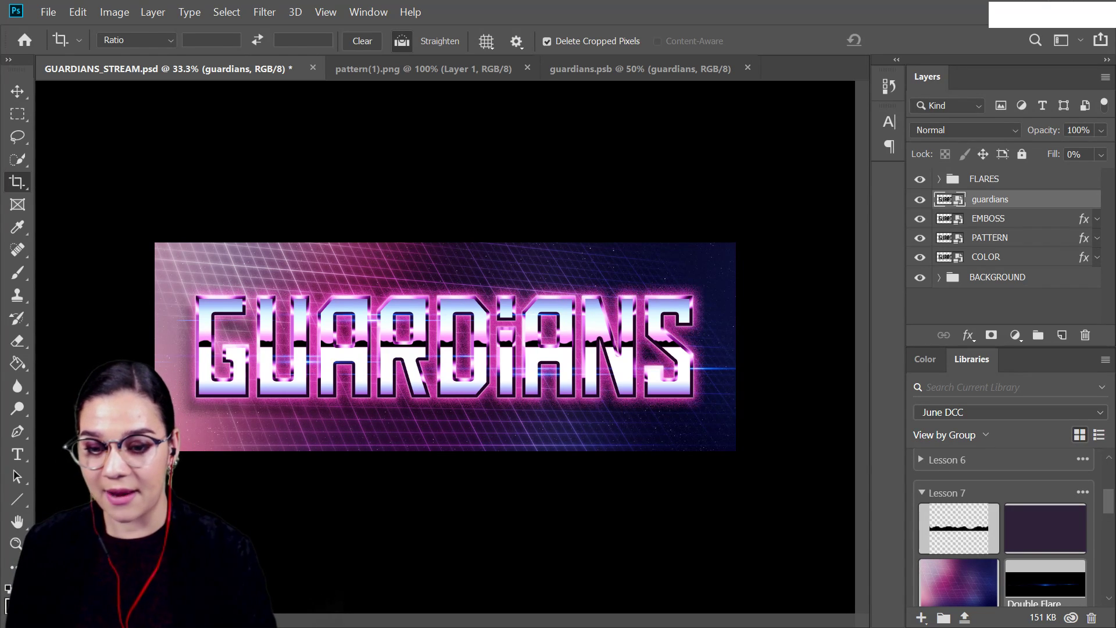
left_click(1034, 199)
left_click(1034, 200)
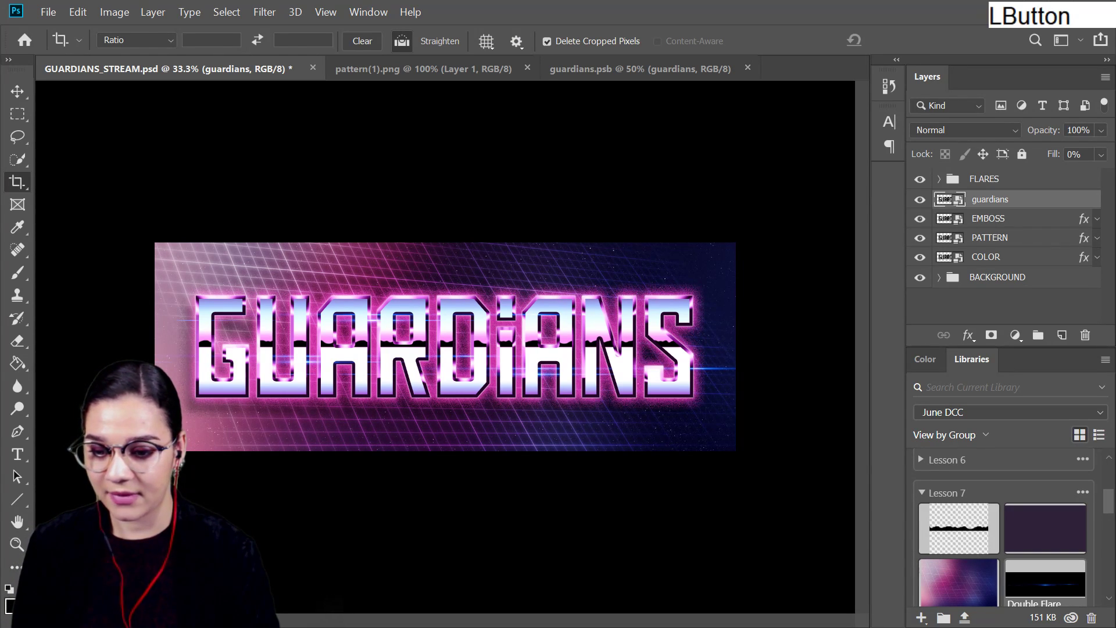
left_click(677, 130)
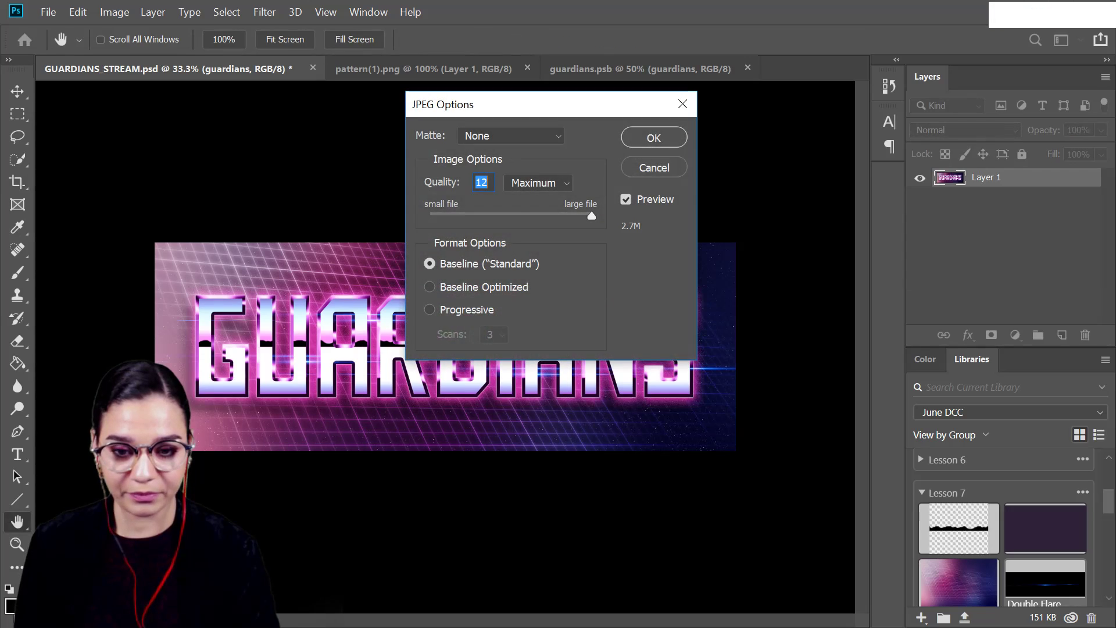
left_click(653, 138)
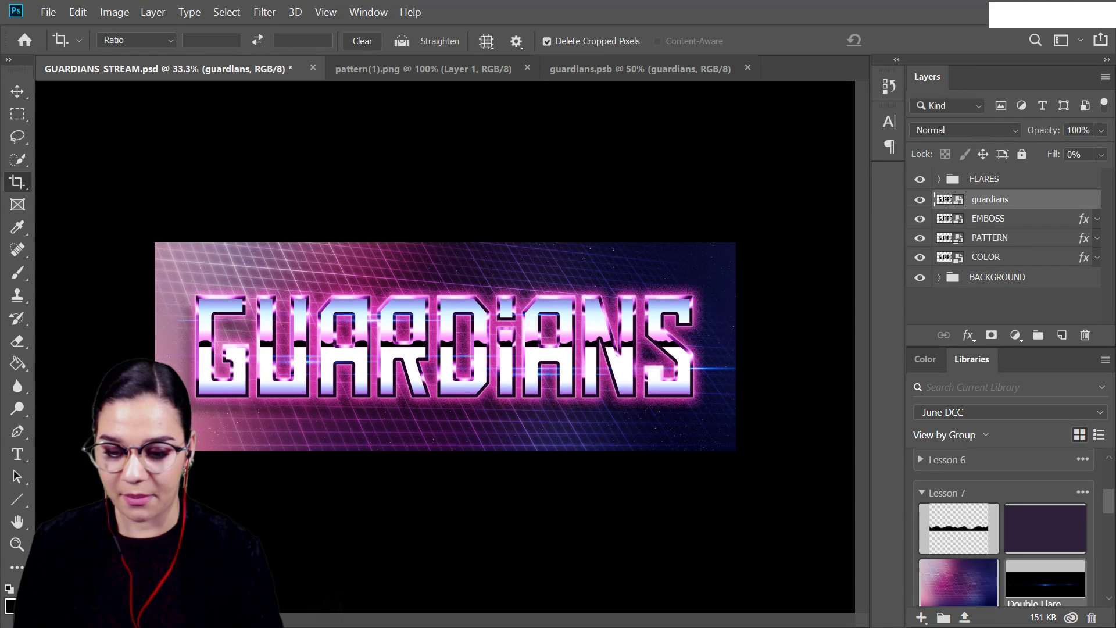
Step: Switch to Behance in the browser and open the Ps DCC - June 2019 project from the profile for editing
left_click(1016, 12)
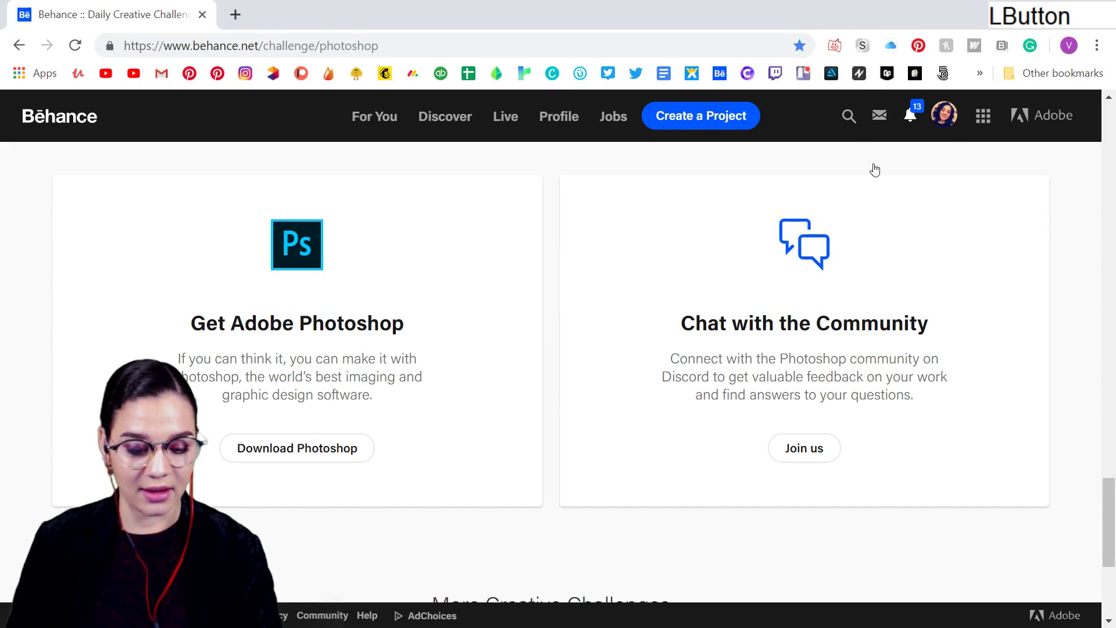
left_click(946, 119)
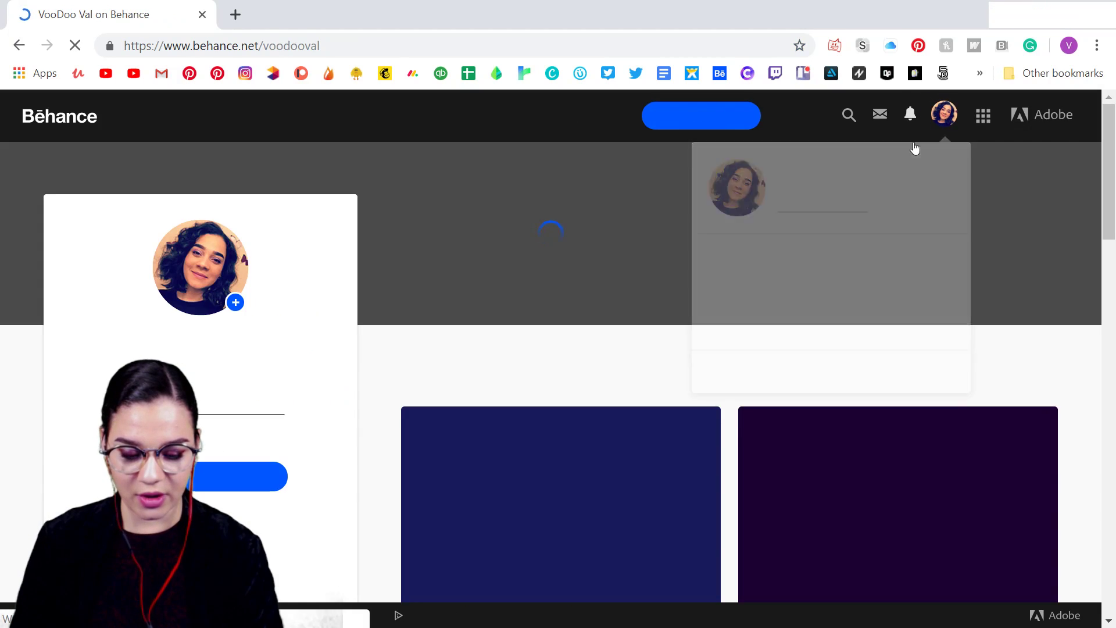
scroll(897, 372, "down", 2)
left_click(769, 258)
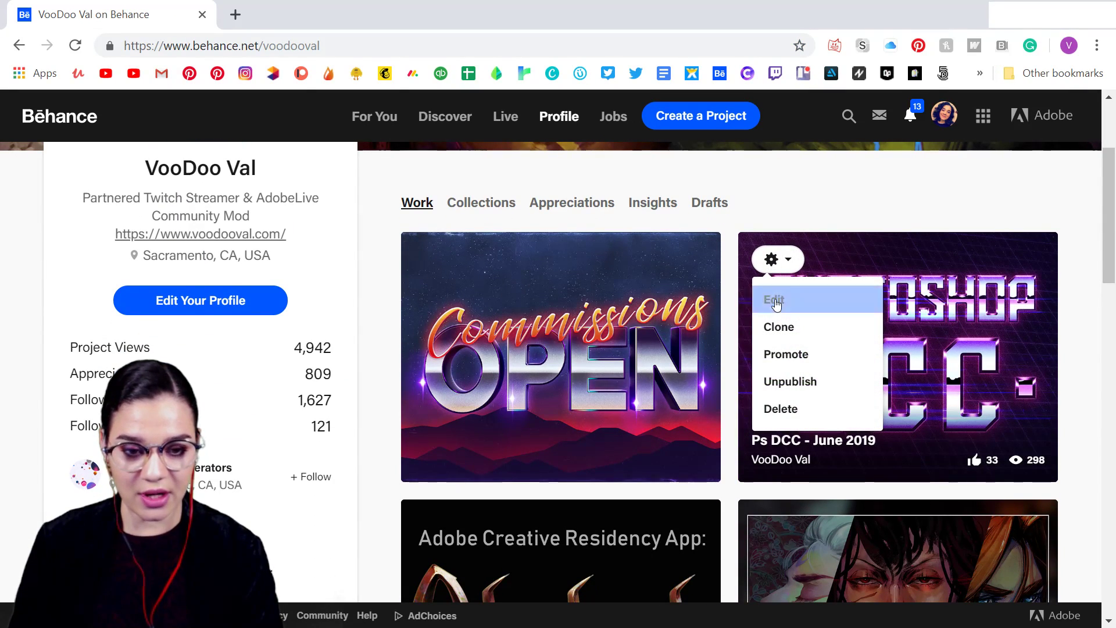
left_click(775, 303)
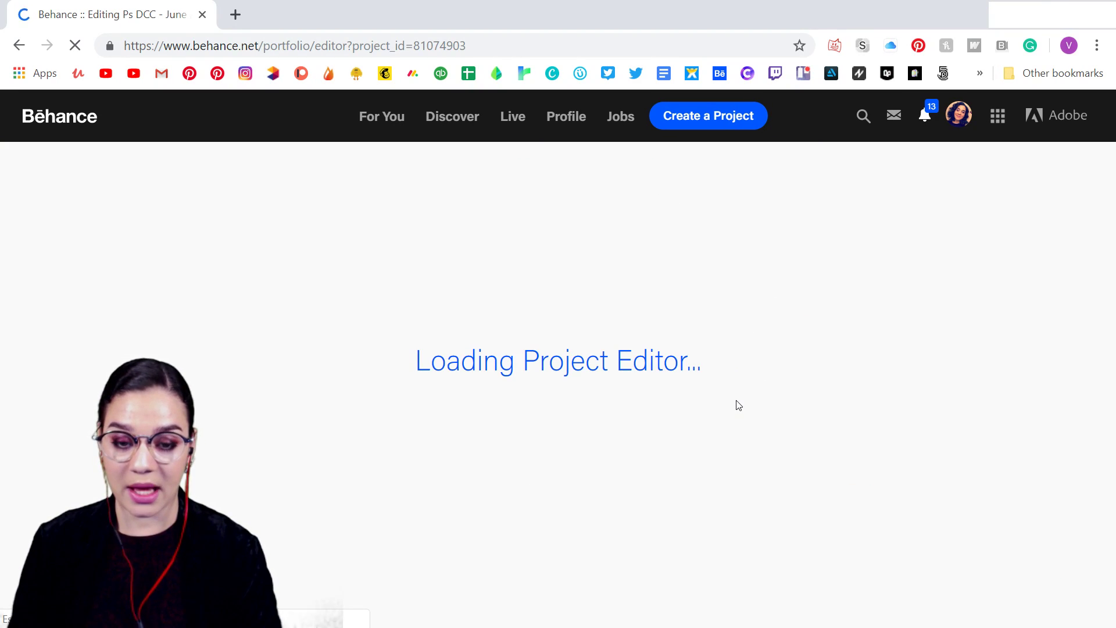
Step: Complete the CHALLENGE 7 heading near the end of the project with the title 80s RETROWAVE TEXT
scroll(738, 405, "down", 8)
scroll(739, 405, "down", 20)
scroll(763, 403, "up", 7)
scroll(763, 405, "down", 6)
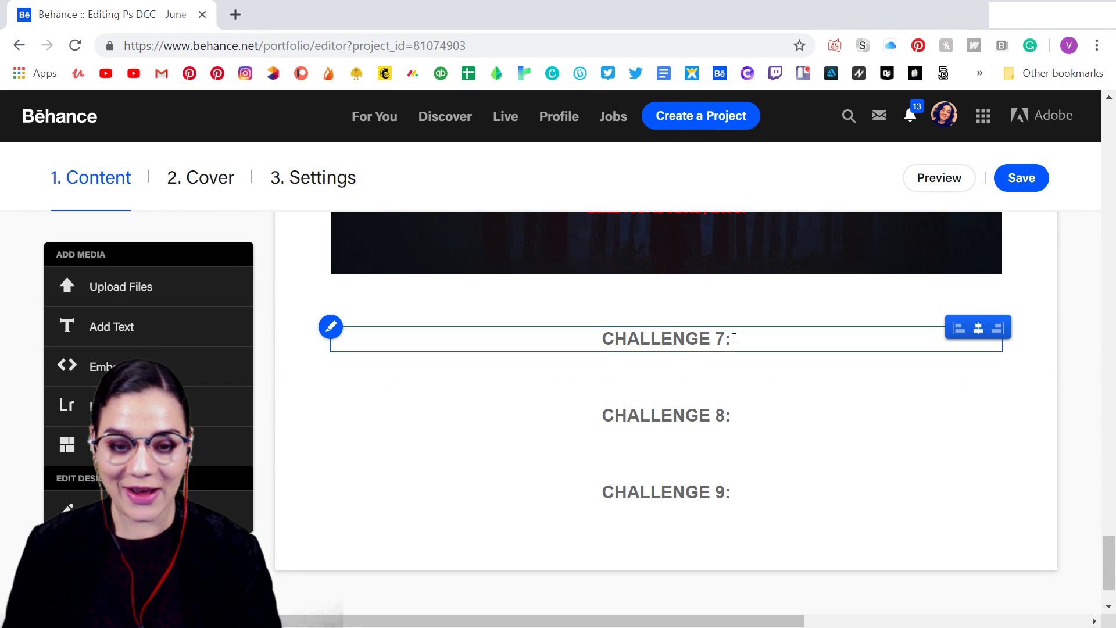
left_click(734, 338)
type("80")
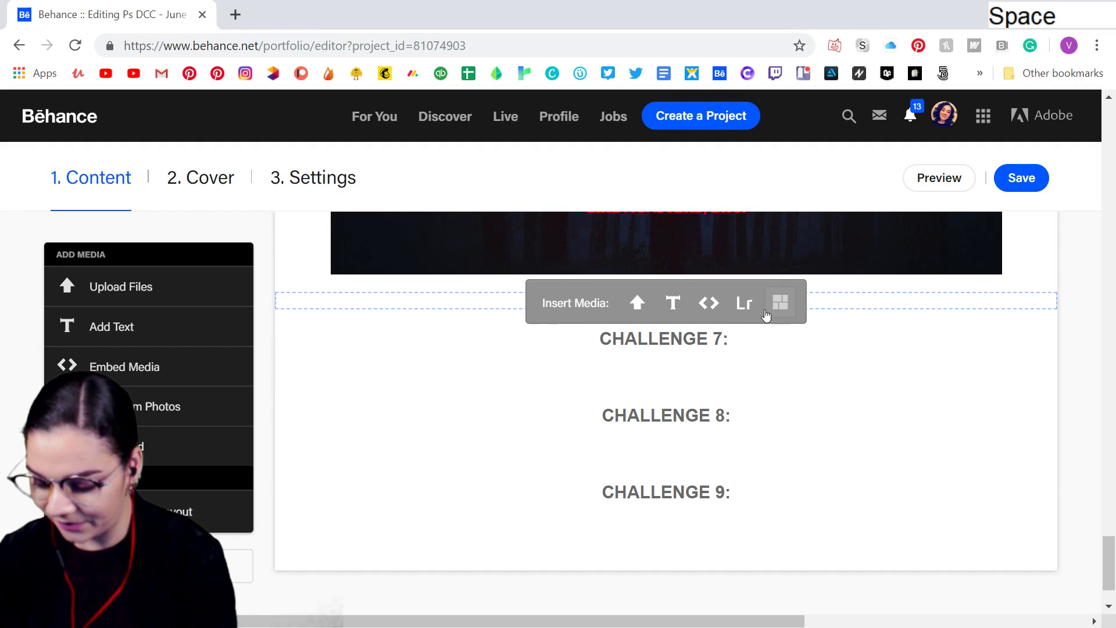
type("s")
key("CapsLock")
type("RETROWAVE")
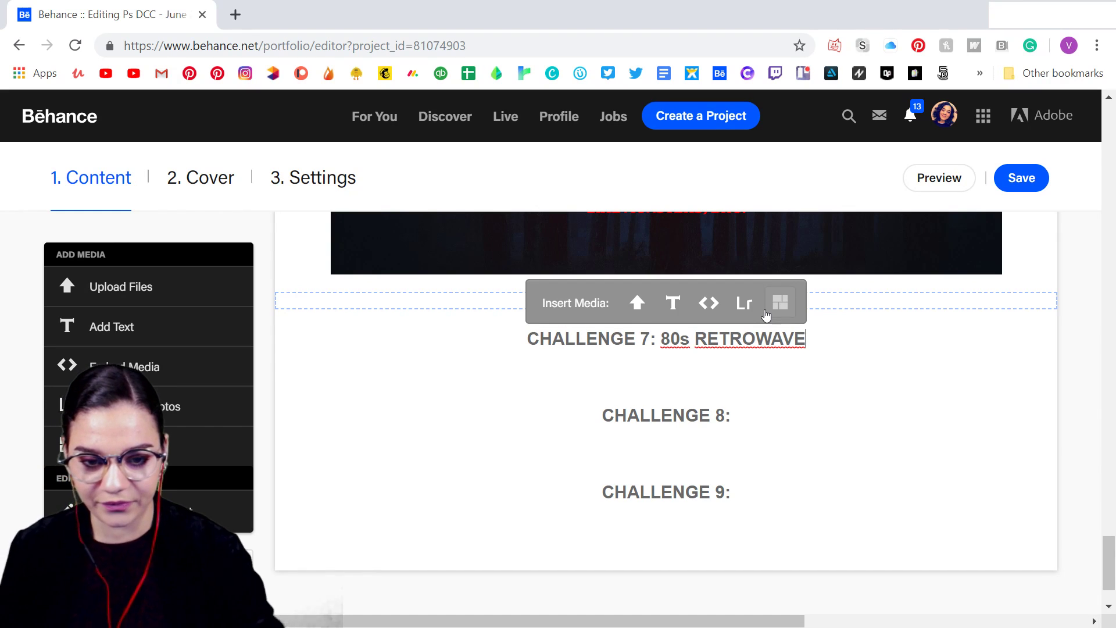
left_click(945, 114)
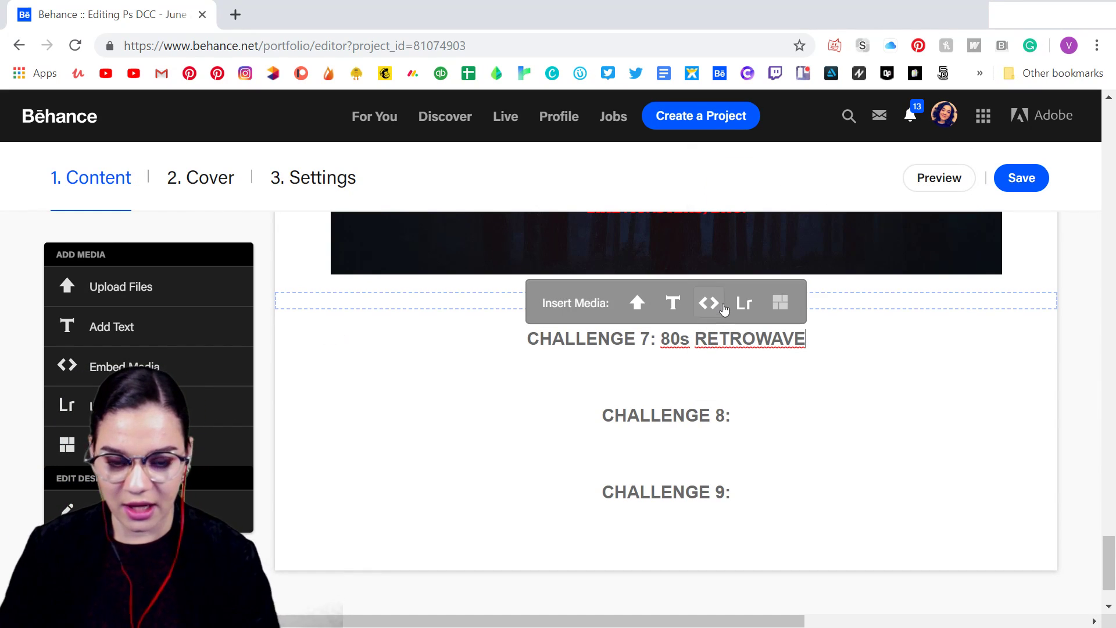
type("TEXT")
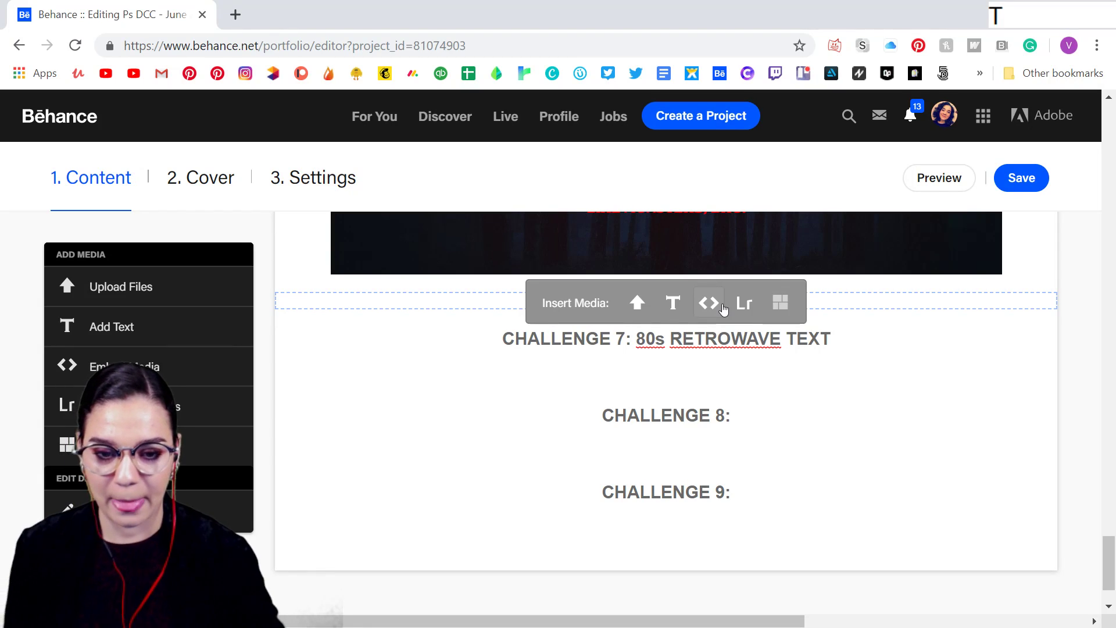
Step: Insert GUARDIANS_STREAM.jpg from the 7. Guardians folder between the CHALLENGE 7 and CHALLENGE 8 headings
left_click(640, 381)
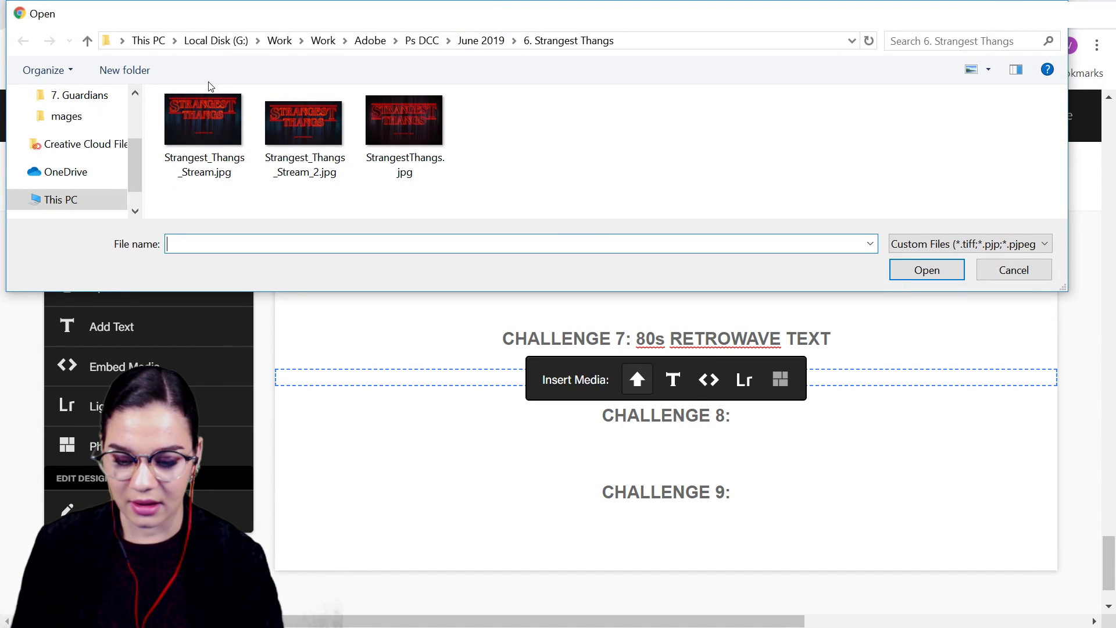
left_click(102, 97)
double_click(882, 161)
scroll(699, 209, "down", 2)
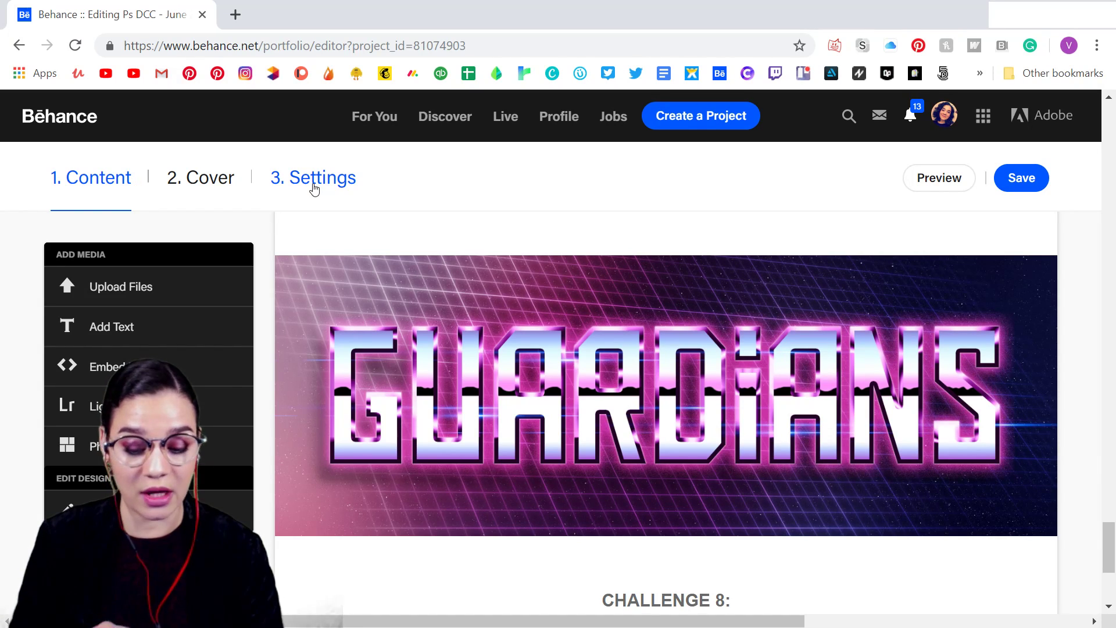
Step: Review the project's basic information and discoverability keywords, and save the project settings
left_click(314, 189)
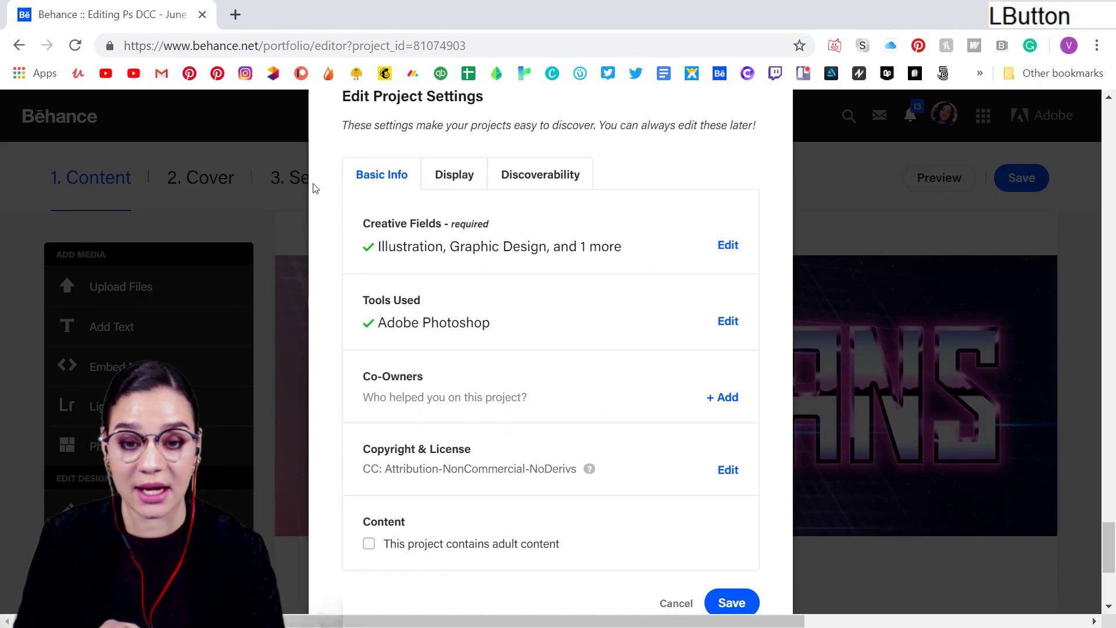
left_click(563, 186)
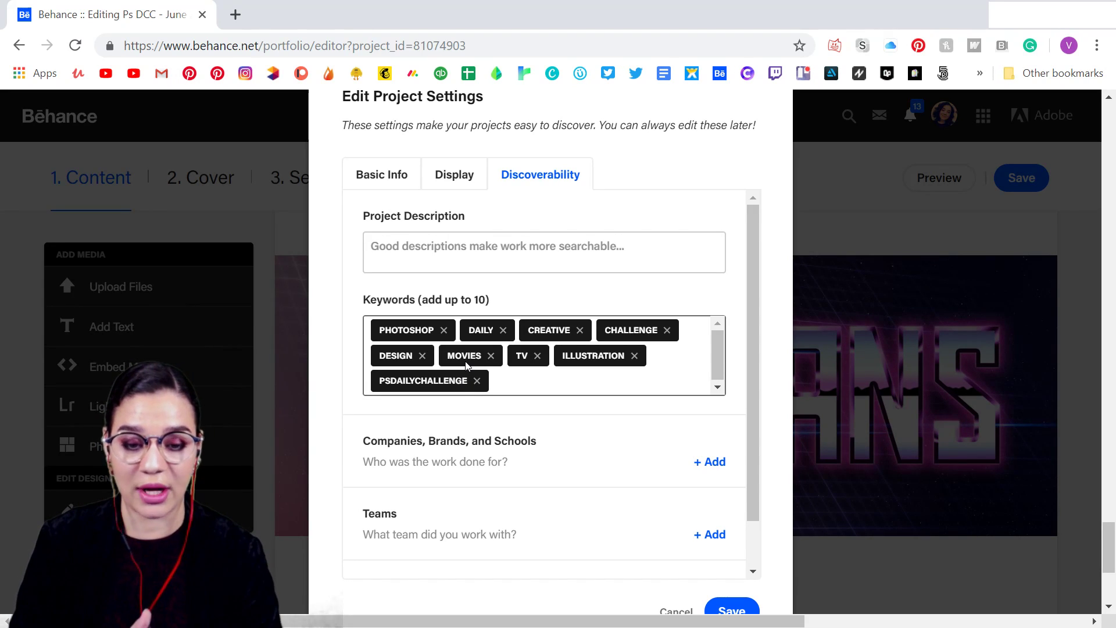
left_click(732, 610)
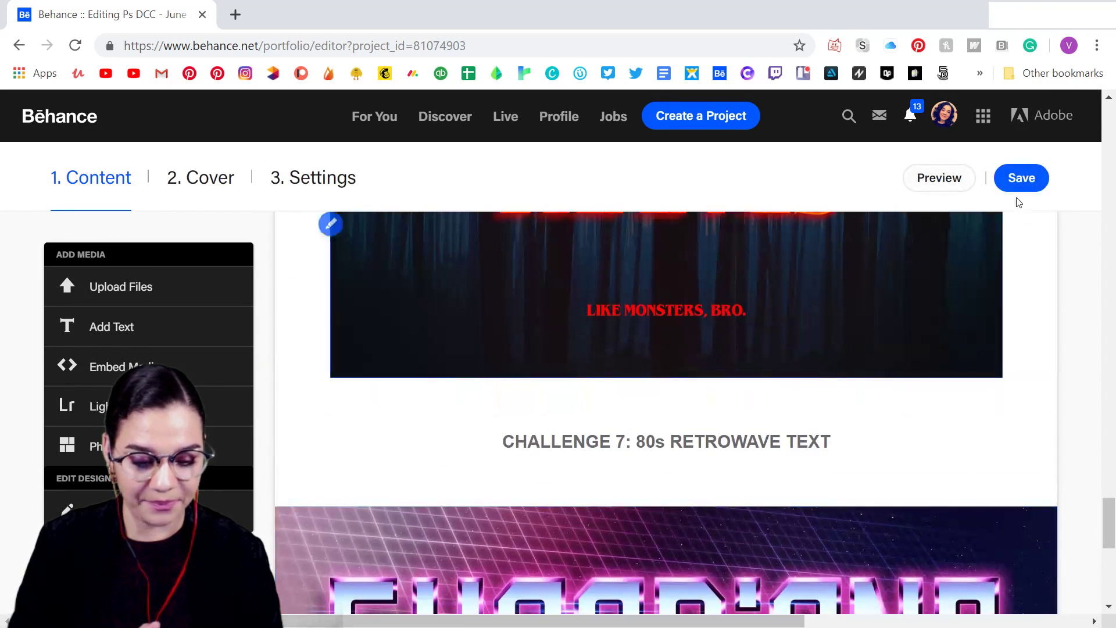
Step: Save the edited Ps DCC - June 2019 project
left_click(1022, 185)
left_click(946, 115)
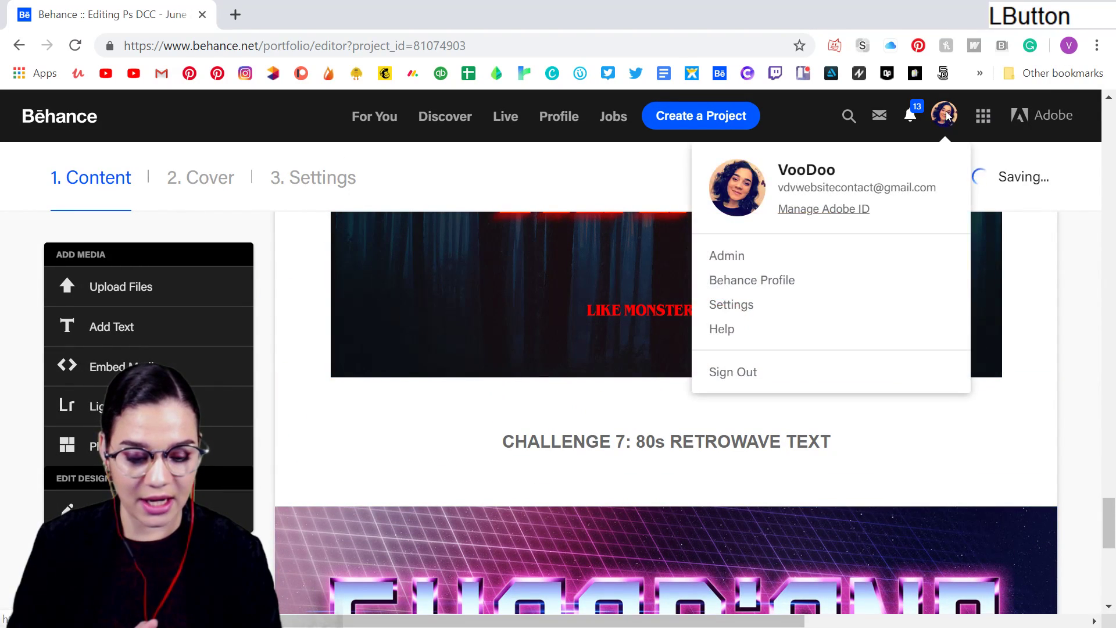
left_click(715, 287)
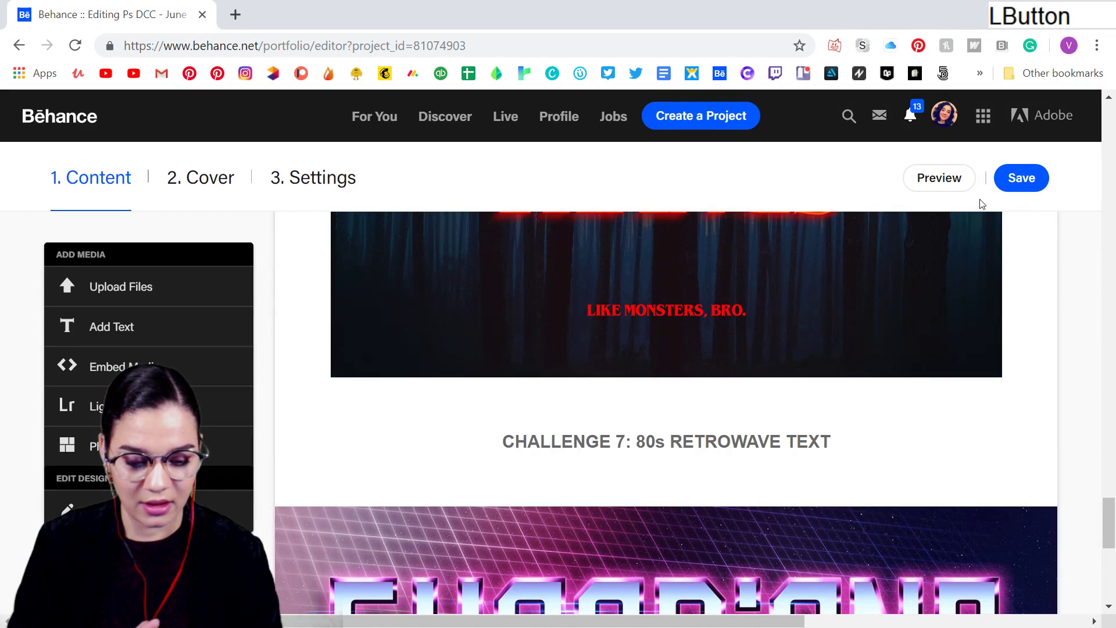
left_click(1002, 181)
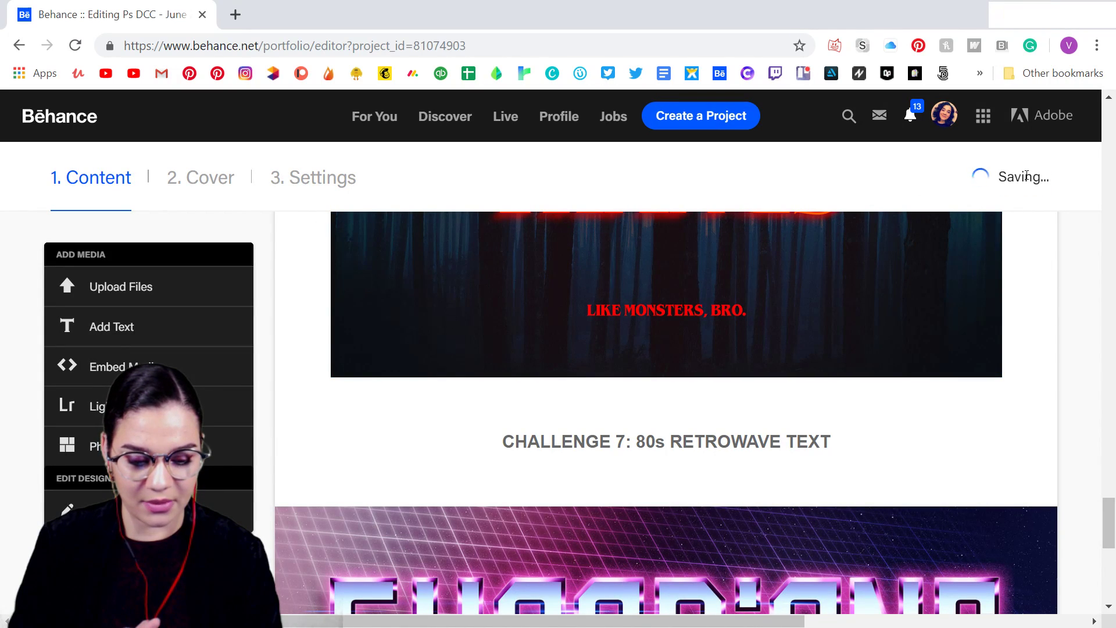
Step: Open the published Ps DCC - June 2019 project from the profile and check the Challenge 7 heading and image
left_click(944, 115)
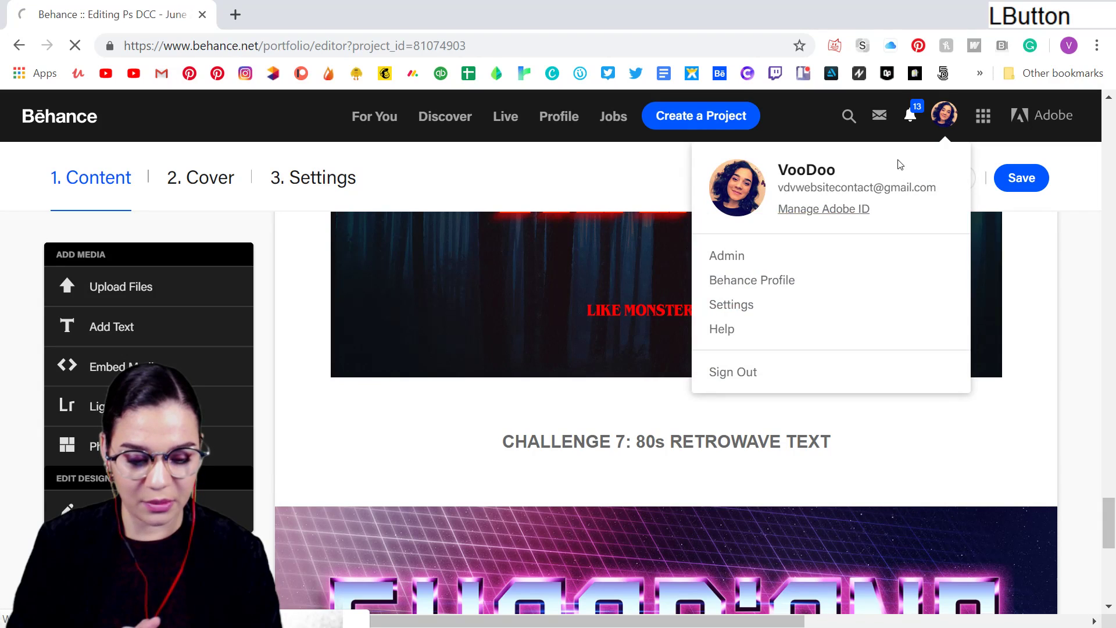
left_click(946, 222)
scroll(930, 372, "down", 1)
left_click_drag(581, 430, 842, 379)
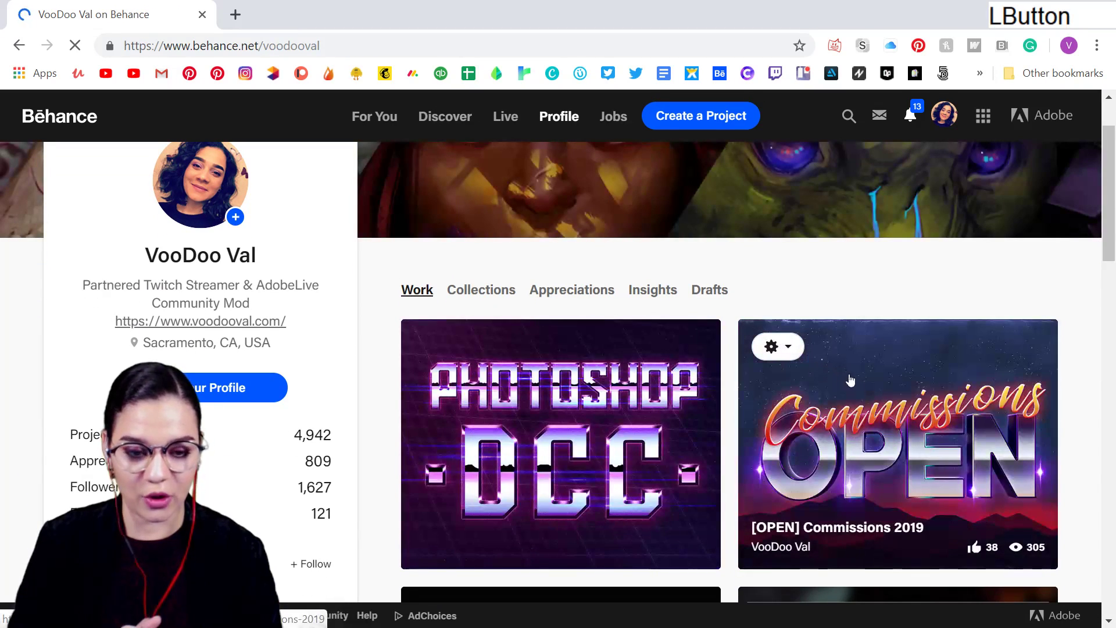
left_click(672, 395)
scroll(884, 339, "down", 10)
scroll(878, 336, "down", 20)
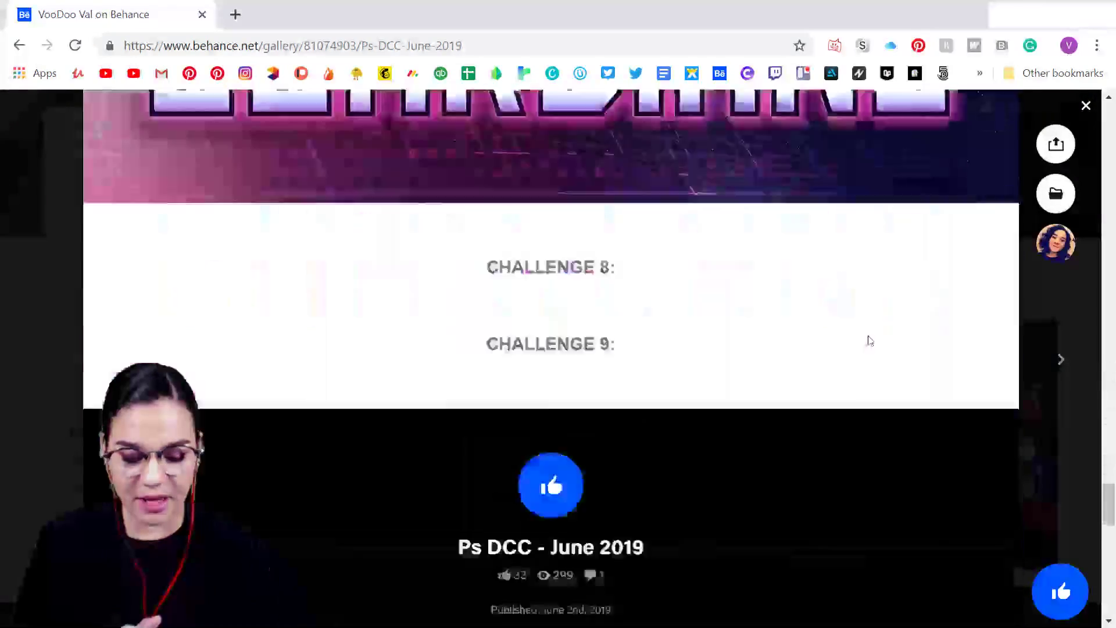
scroll(870, 340, "up", 5)
scroll(867, 336, "down", 2)
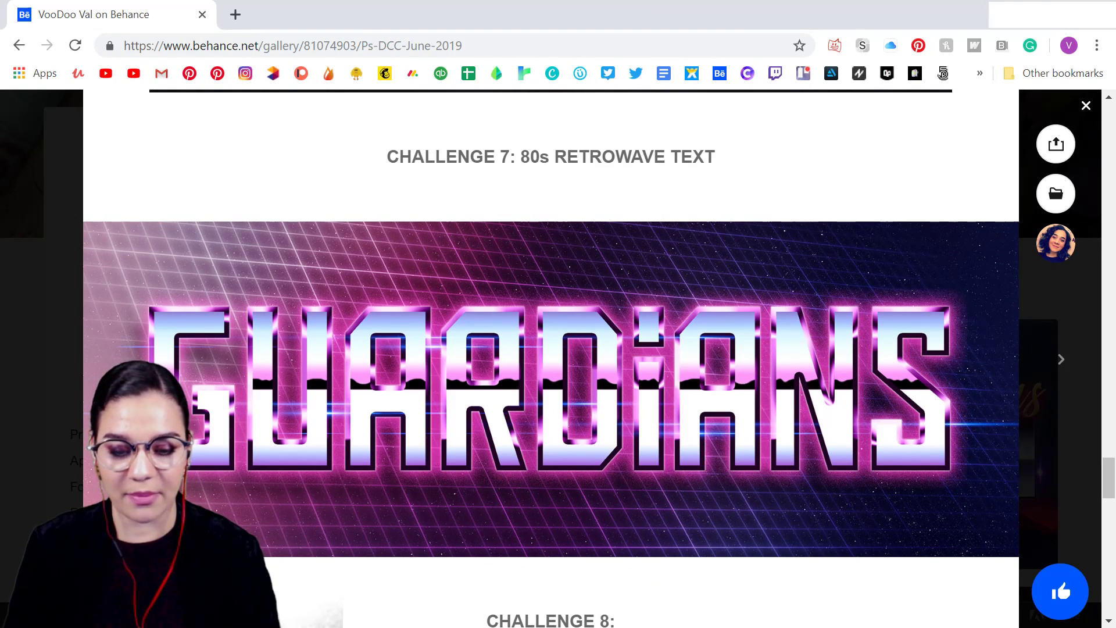
Step: Switch to Discord and upload GUARDIANS_STREAM.jpg without a comment to the design-feedback channel of the Adobe Photoshop server
left_click(319, 626)
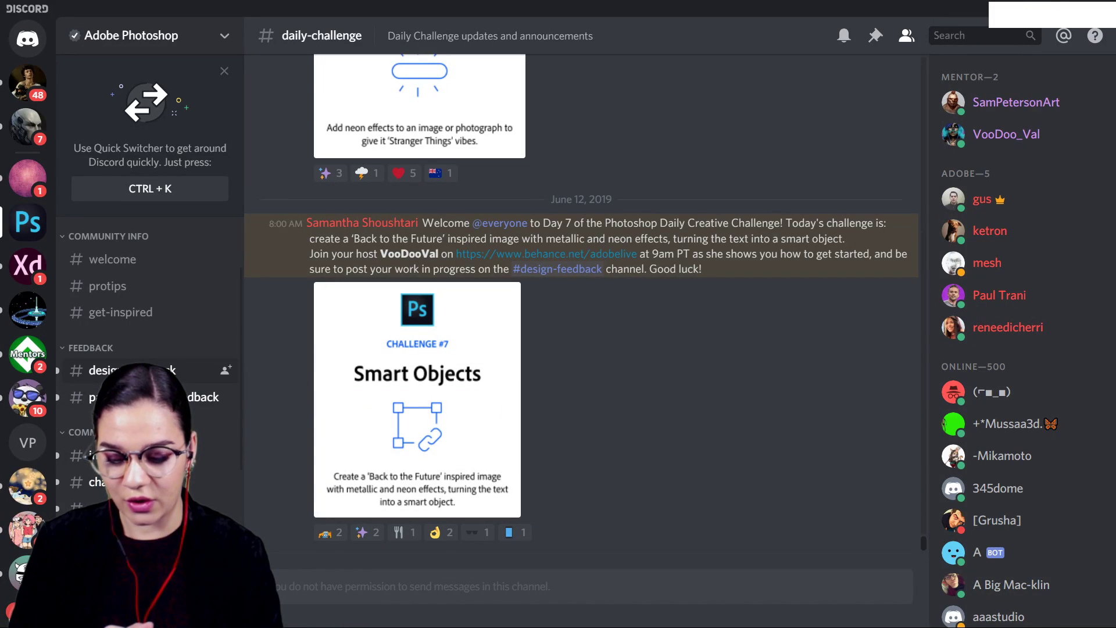
left_click(145, 370)
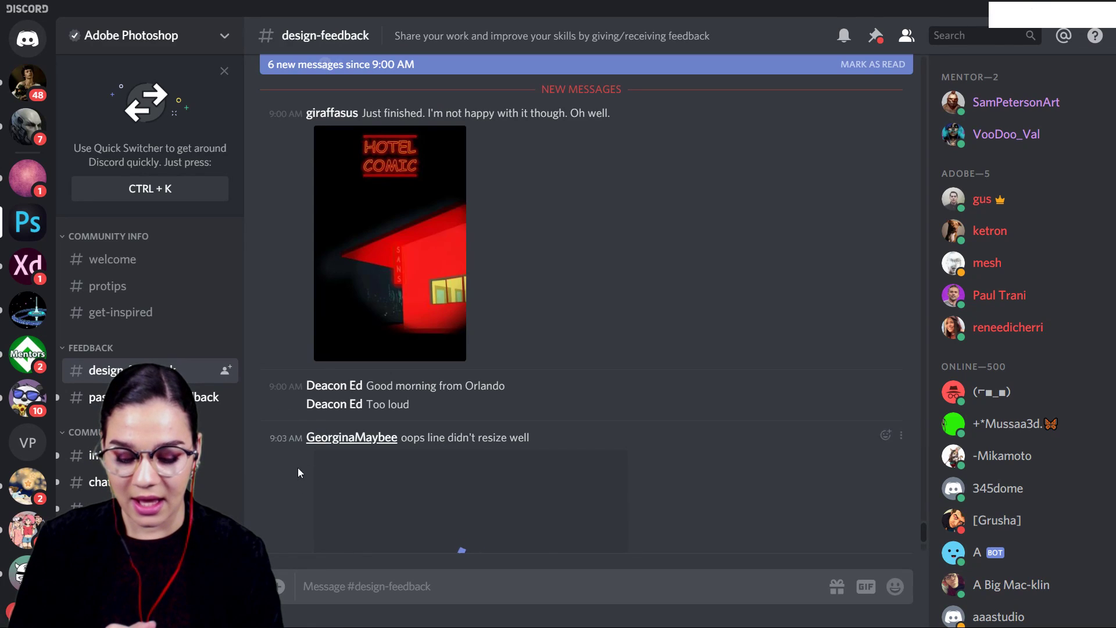
left_click(276, 586)
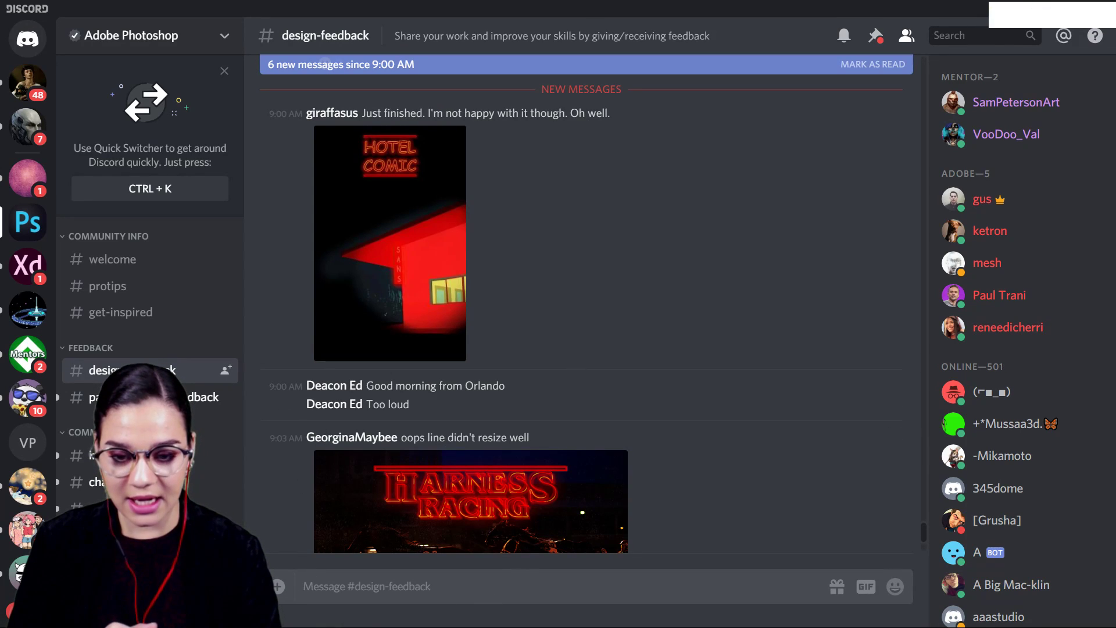
left_click(324, 63)
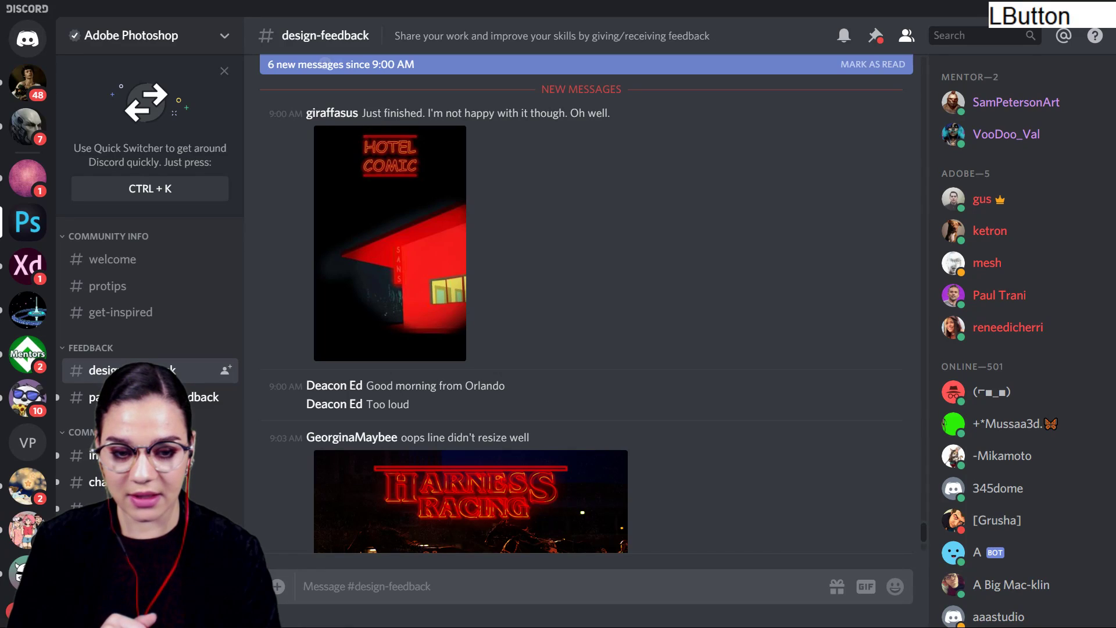
left_click(724, 344)
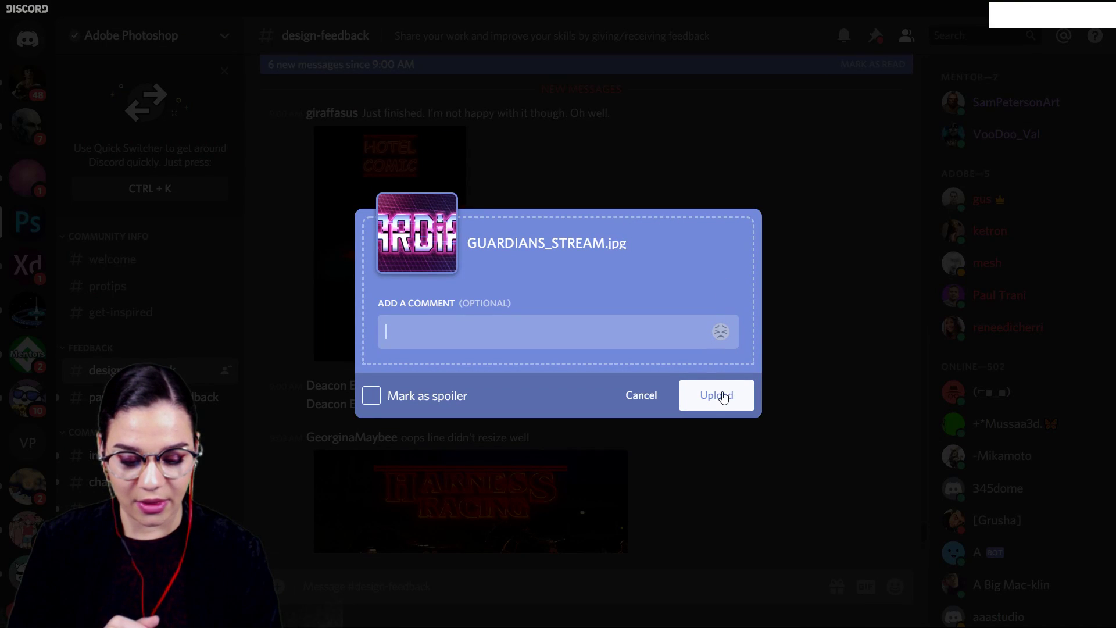
left_click(717, 395)
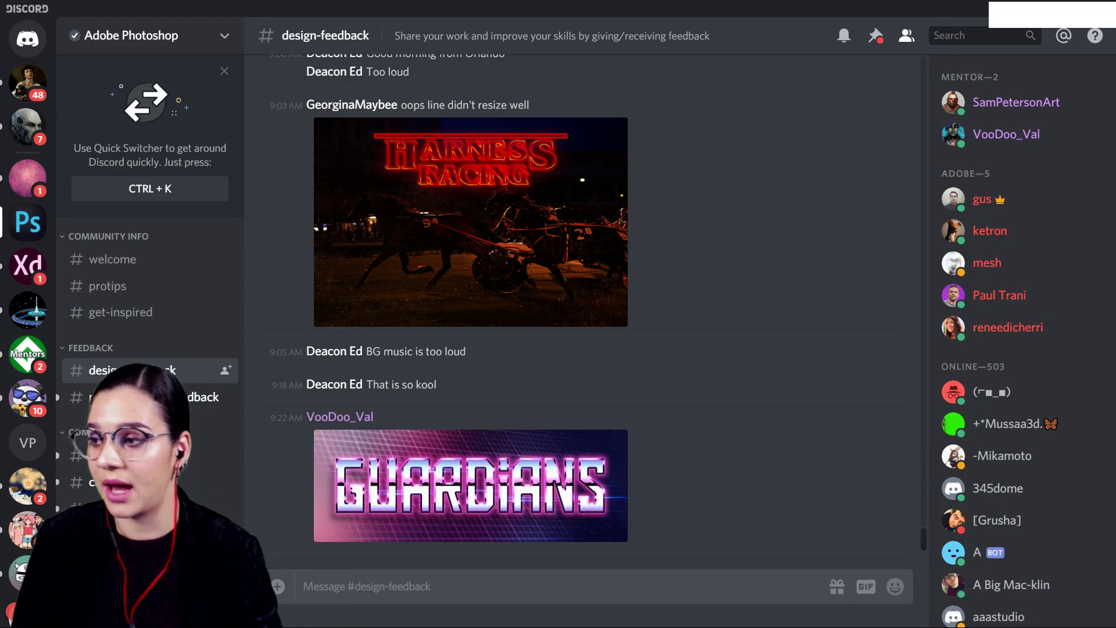
Step: Open the Adobe Fonts home page at fonts.adobe.com, look through its font offer, and close the Adobe Fonts and Behance pages
left_click_drag(372, 0, 453, 0)
key("a")
key("b")
key("e")
key("n")
key("s")
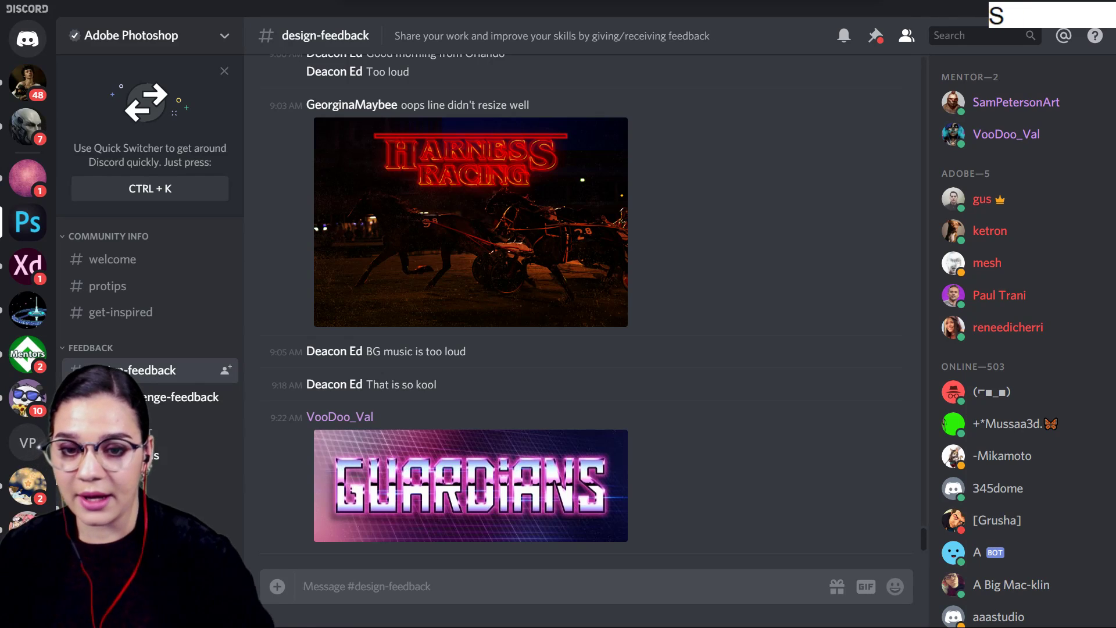
key("KP_Enter")
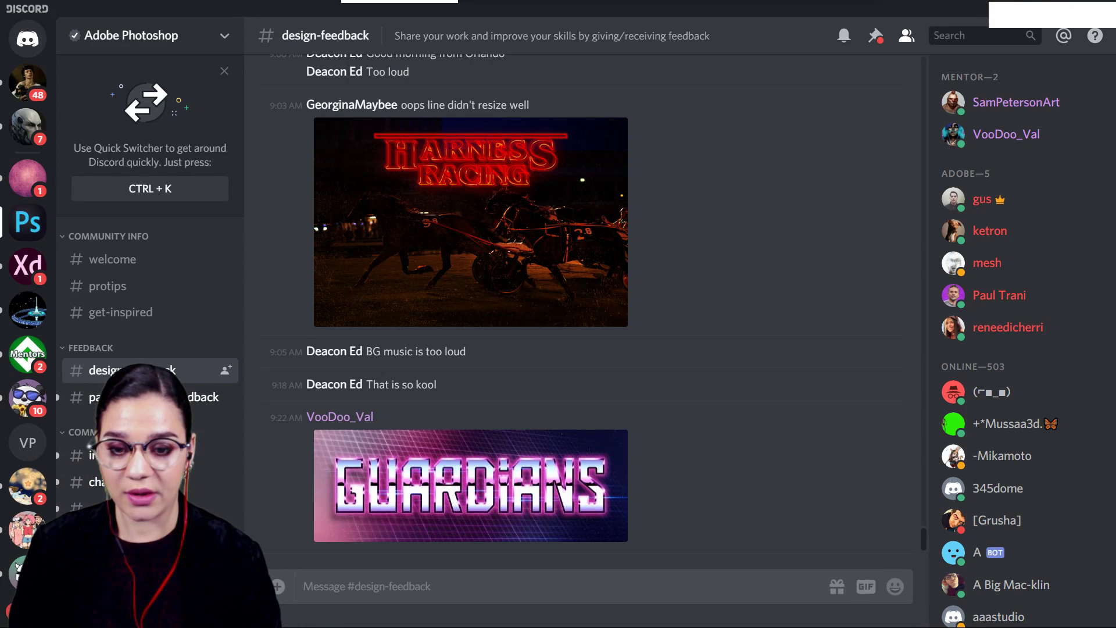
left_click(399, 1)
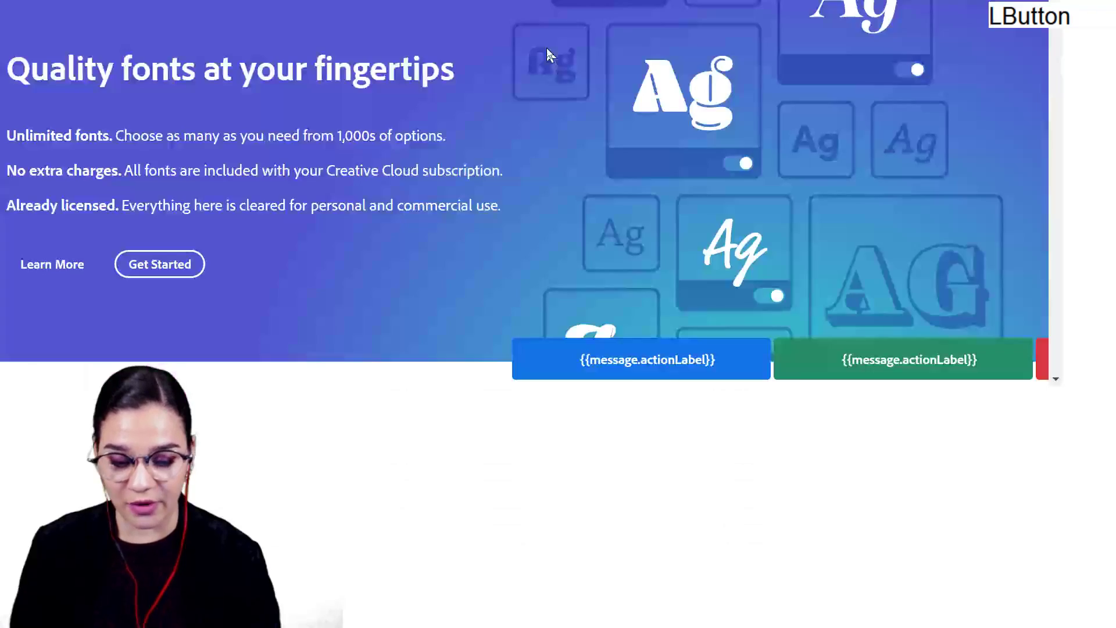
scroll(592, 359, "down", 6)
scroll(593, 367, "up", 6)
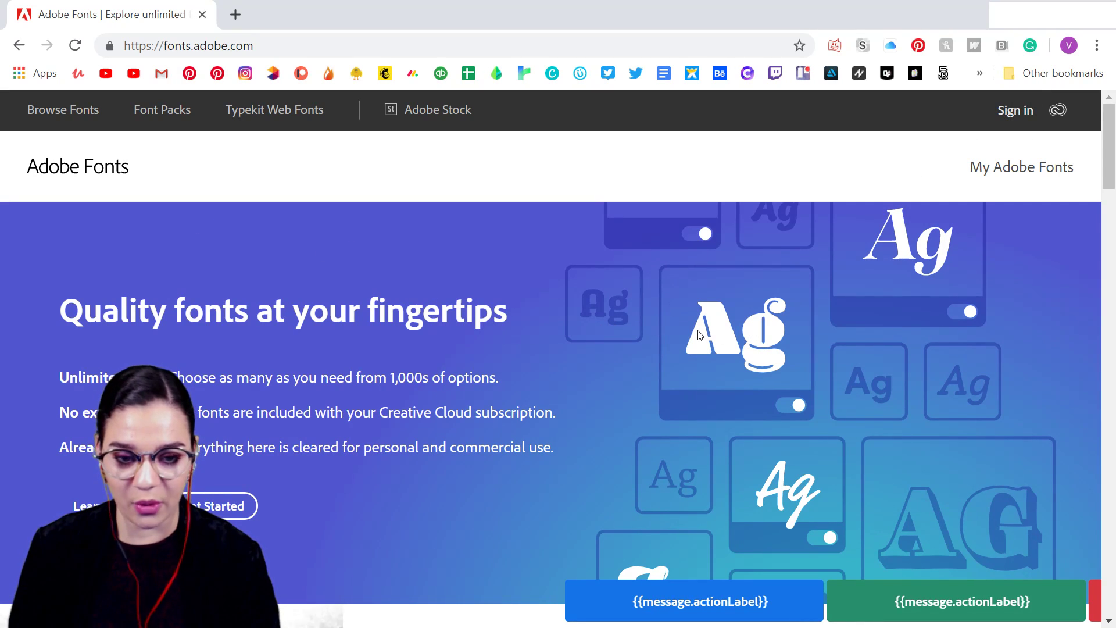
scroll(699, 336, "down", 4)
scroll(698, 330, "up", 2)
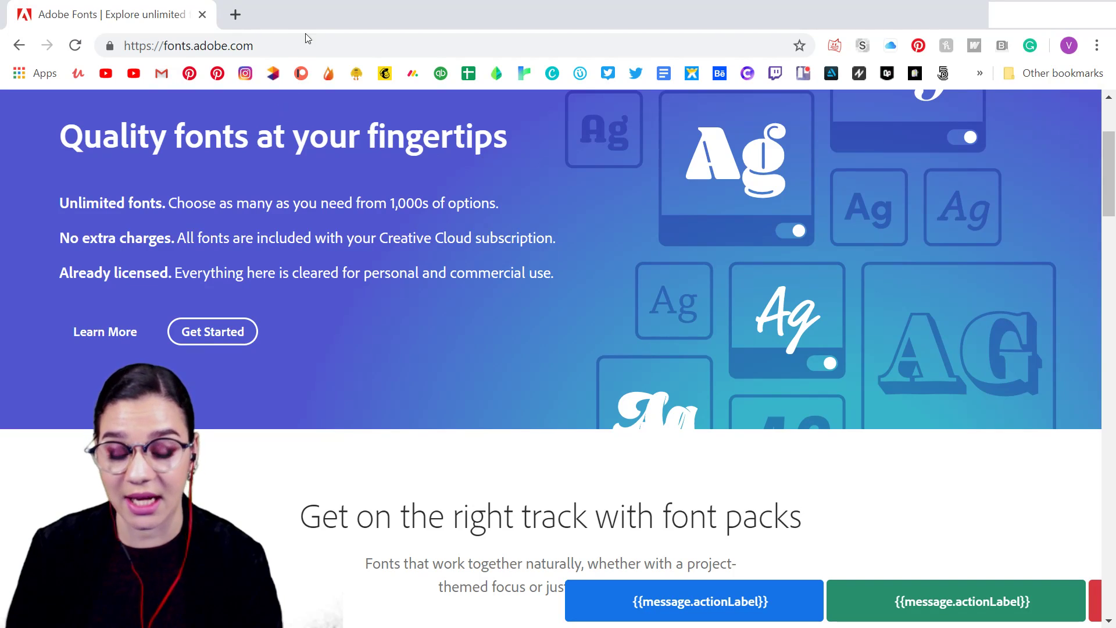
left_click(199, 21)
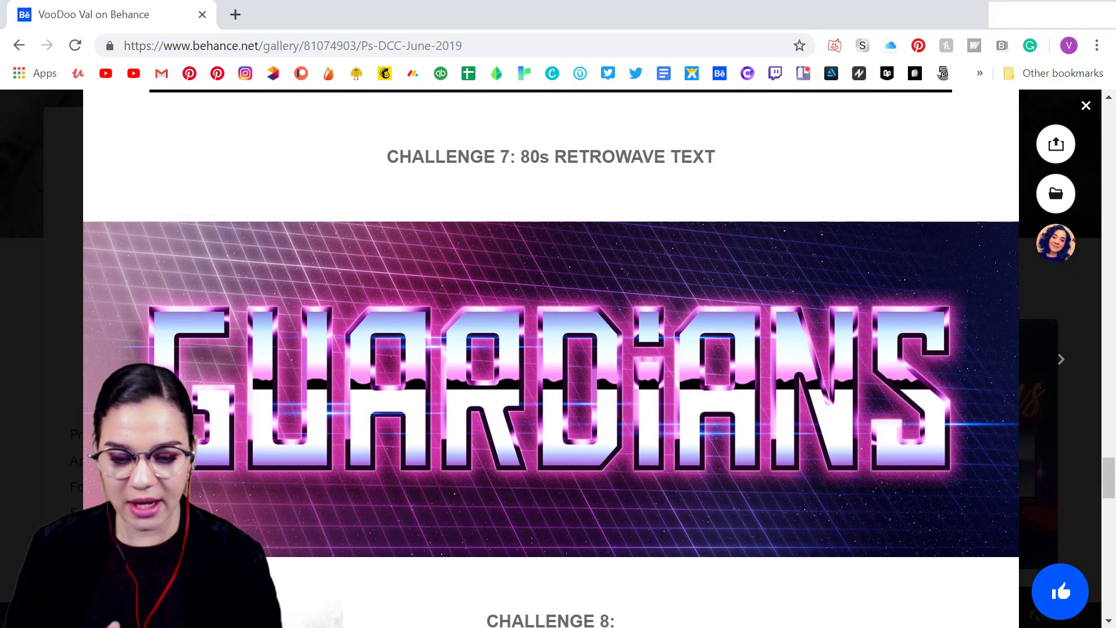
left_click(203, 14)
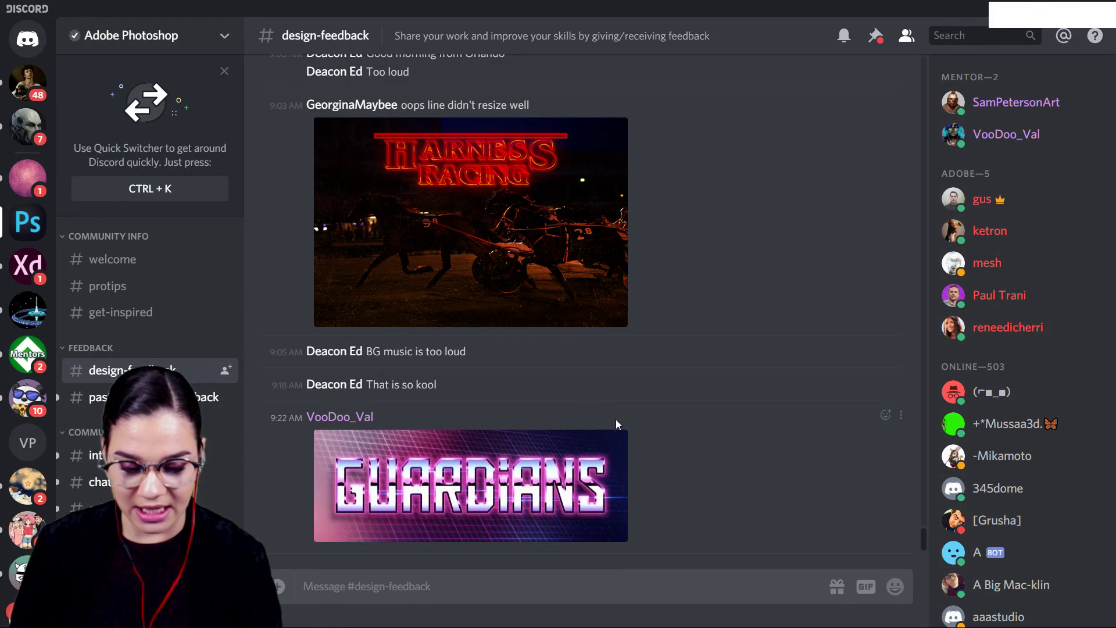
Step: View the Harness Racing and Hotel Comic entries in design-feedback at enlarged size, closing each preview
scroll(615, 420, "up", 3)
left_click(563, 368)
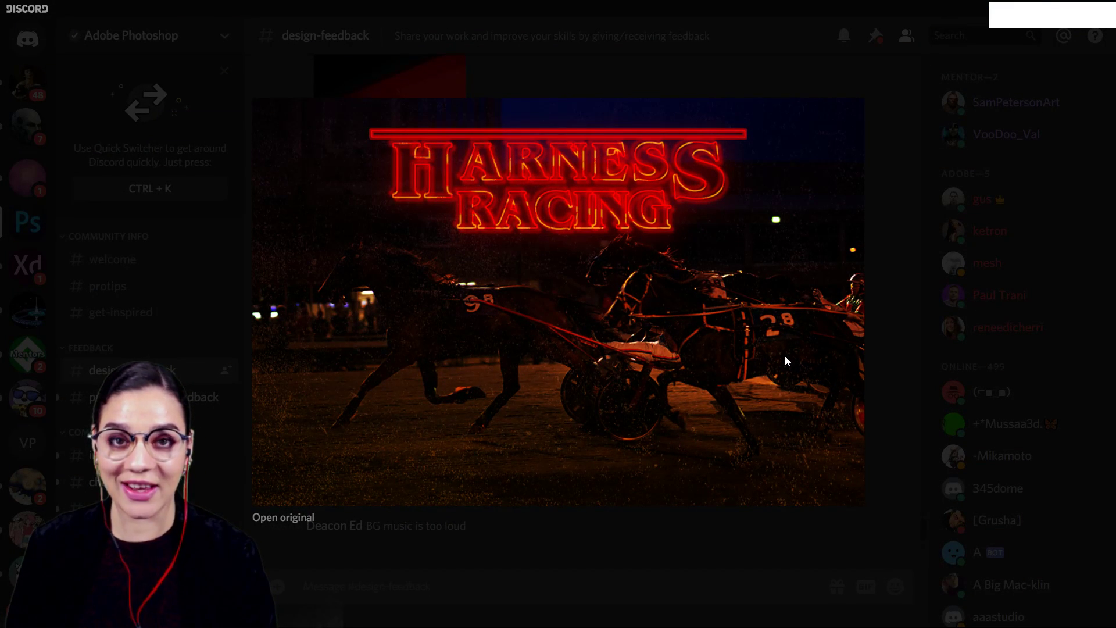
left_click(887, 396)
scroll(627, 346, "up", 5)
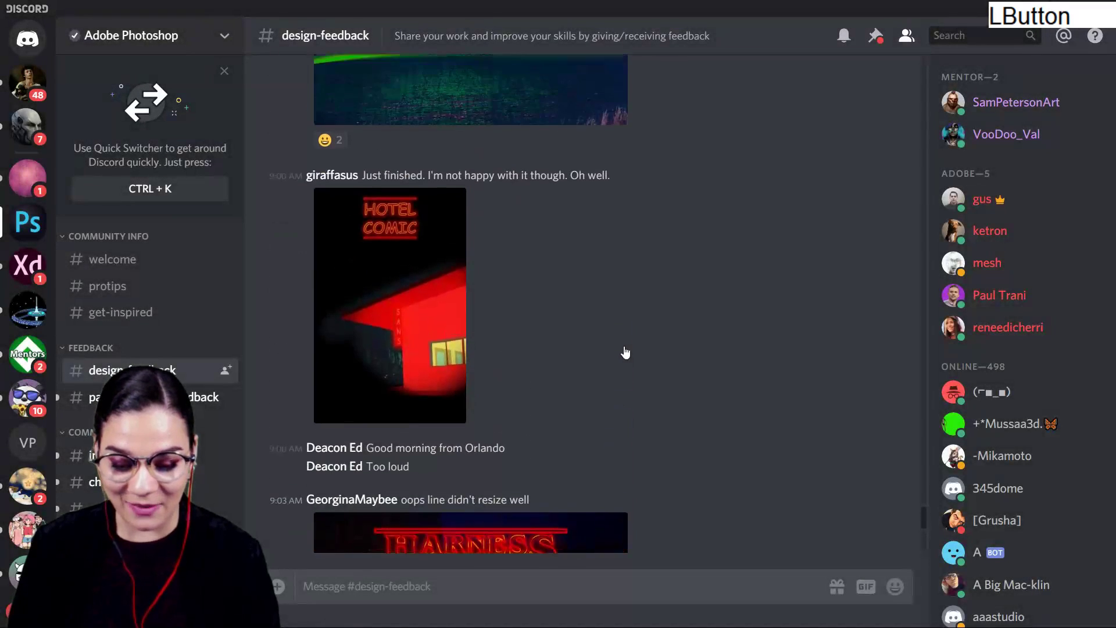
left_click(406, 338)
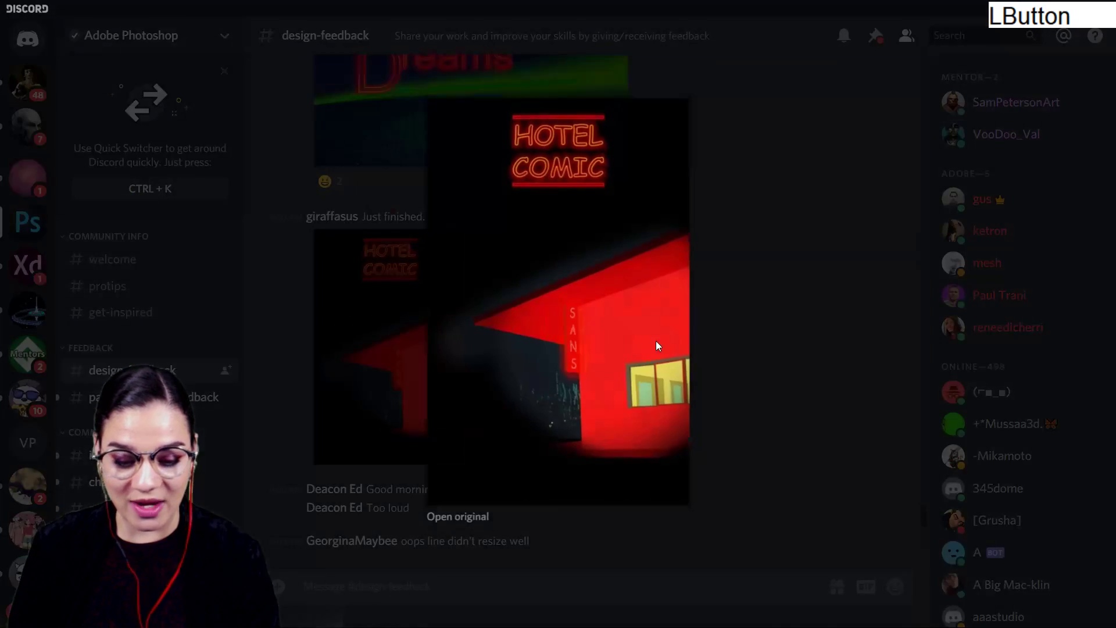
left_click(806, 353)
Step: Go back through the earlier design-feedback posts and view the Carpe Diem entry at enlarged size, closing its preview
scroll(805, 351, "up", 15)
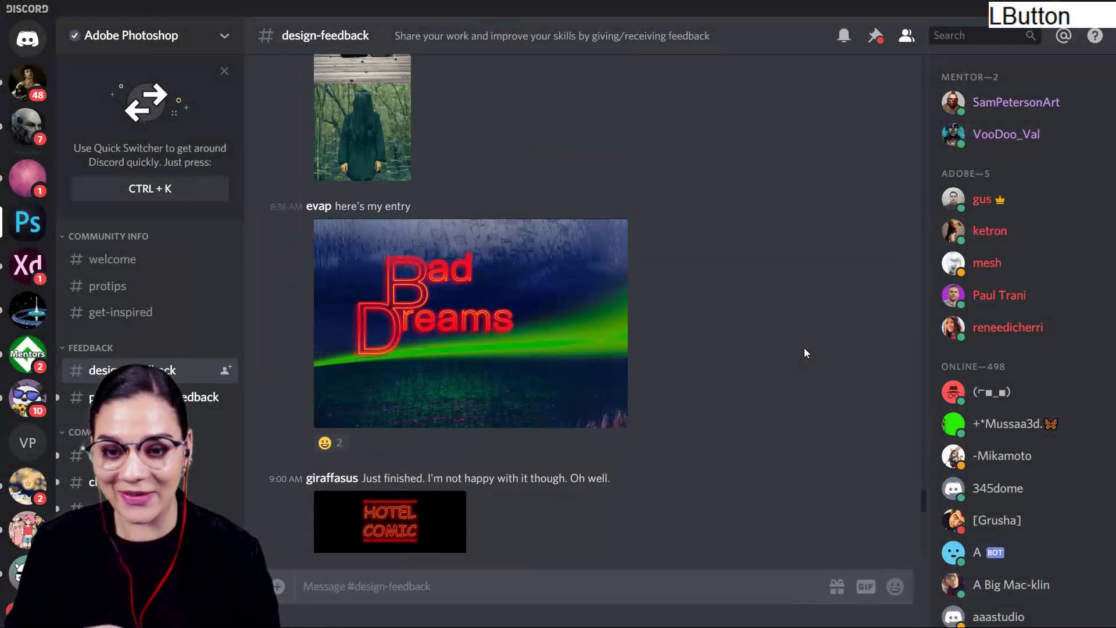
scroll(804, 348, "up", 4)
scroll(803, 349, "down", 3)
left_click(464, 310)
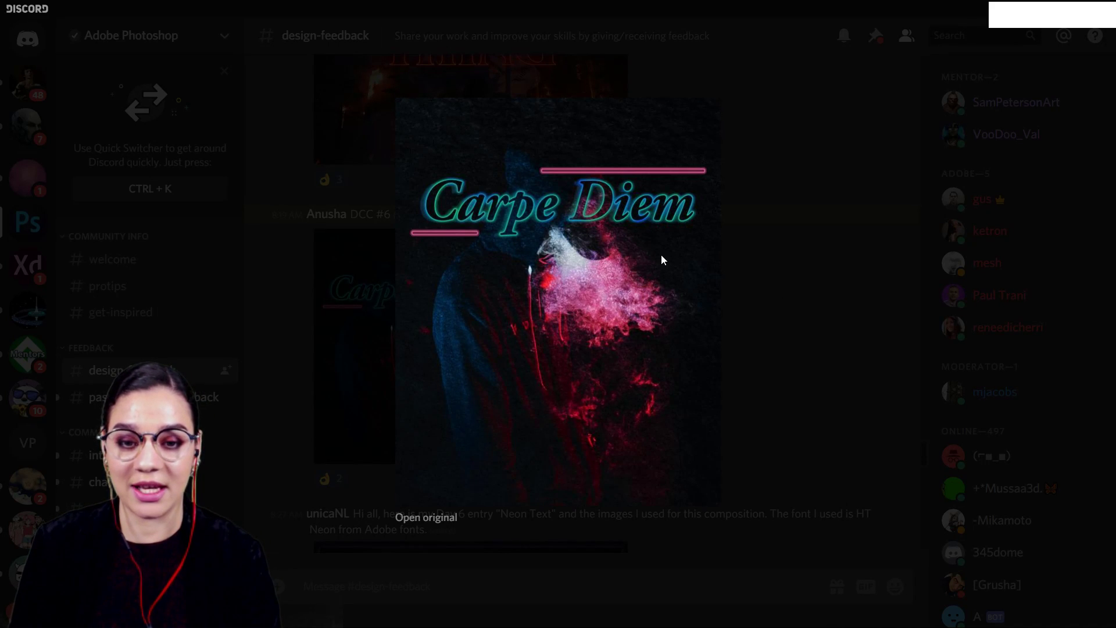
left_click(811, 277)
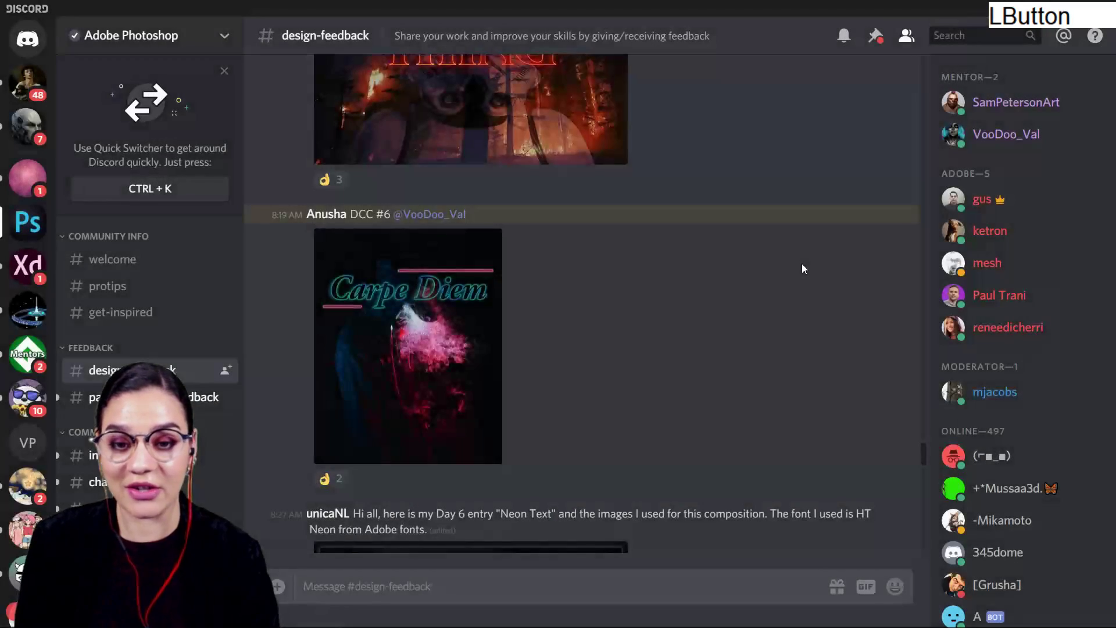
Step: Review the older Day 6 entries in the channel and view the Turbo Oasis poster at enlarged size, closing its preview
scroll(802, 264, "up", 5)
scroll(801, 263, "up", 15)
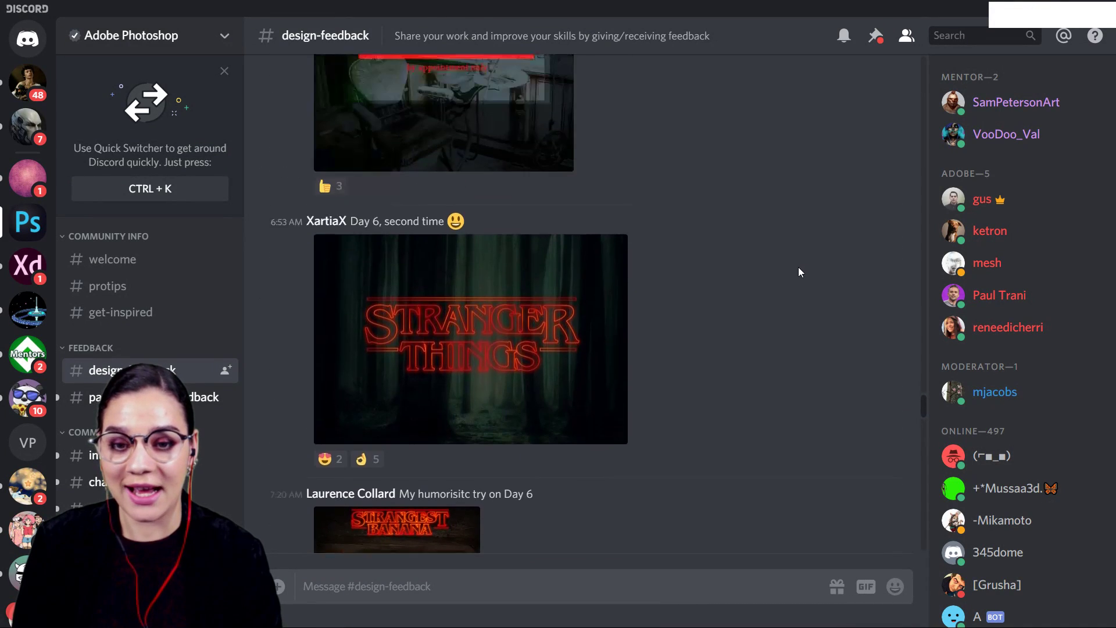
scroll(799, 271, "up", 15)
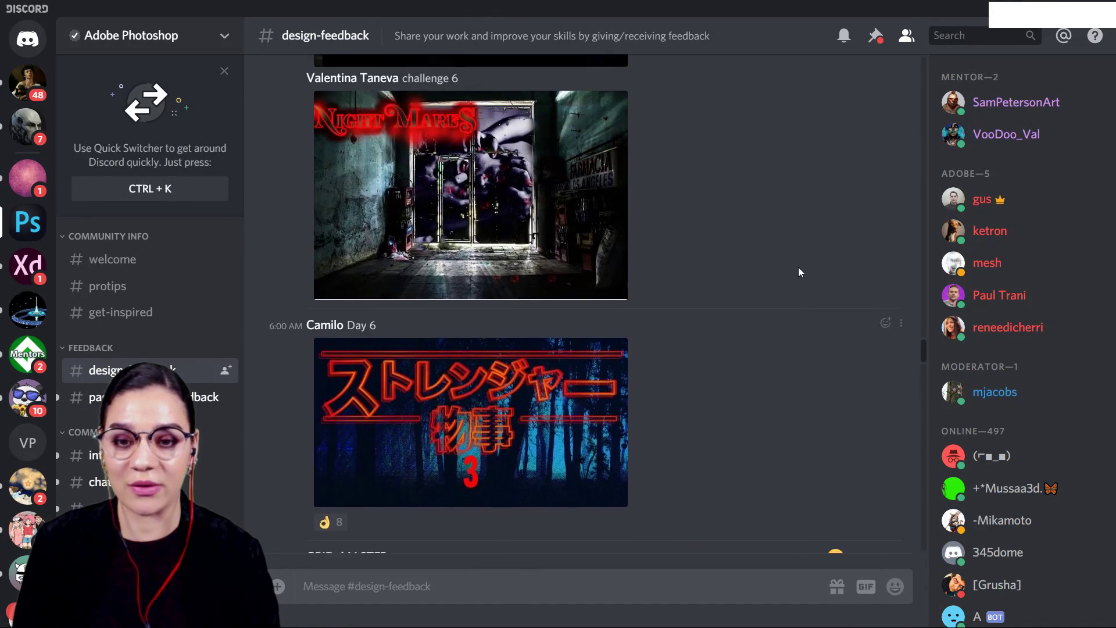
scroll(798, 275, "up", 5)
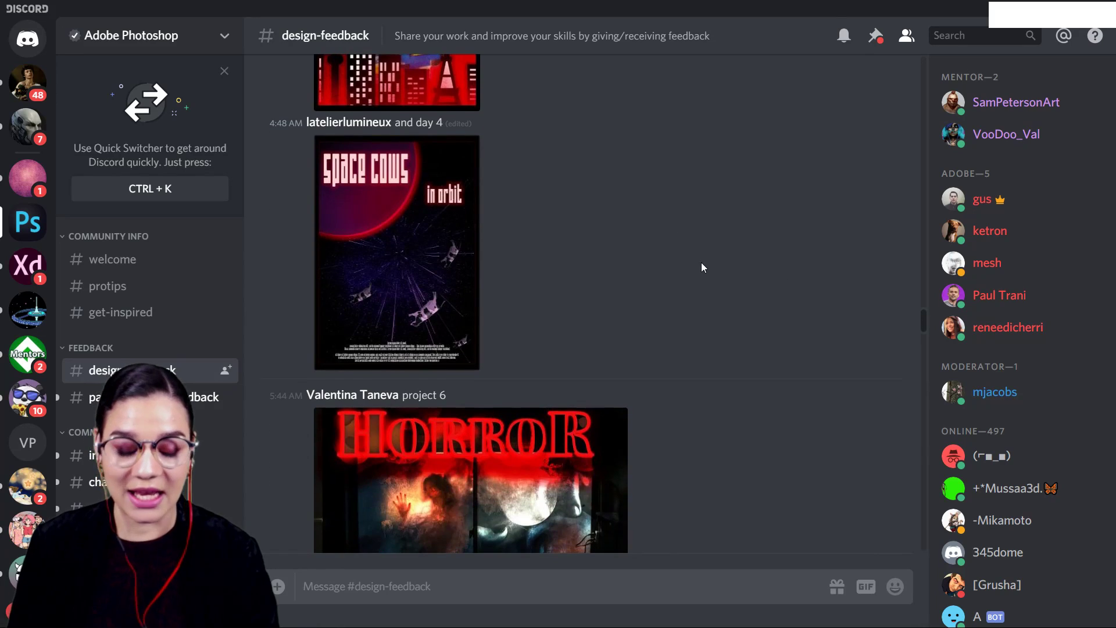
scroll(746, 276, "up", 9)
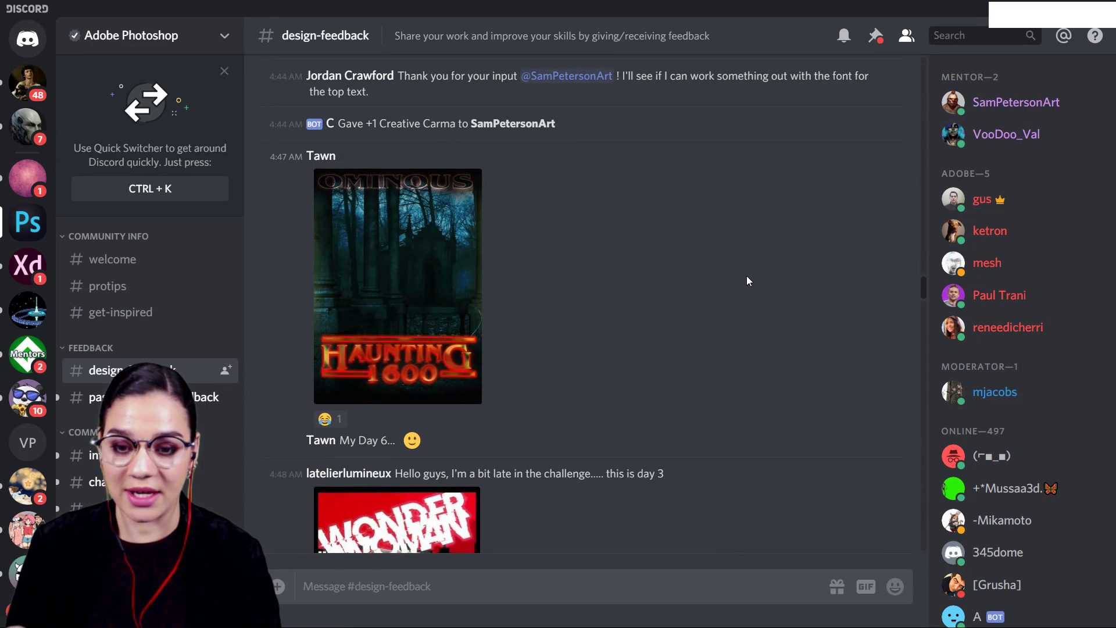
scroll(751, 273, "up", 15)
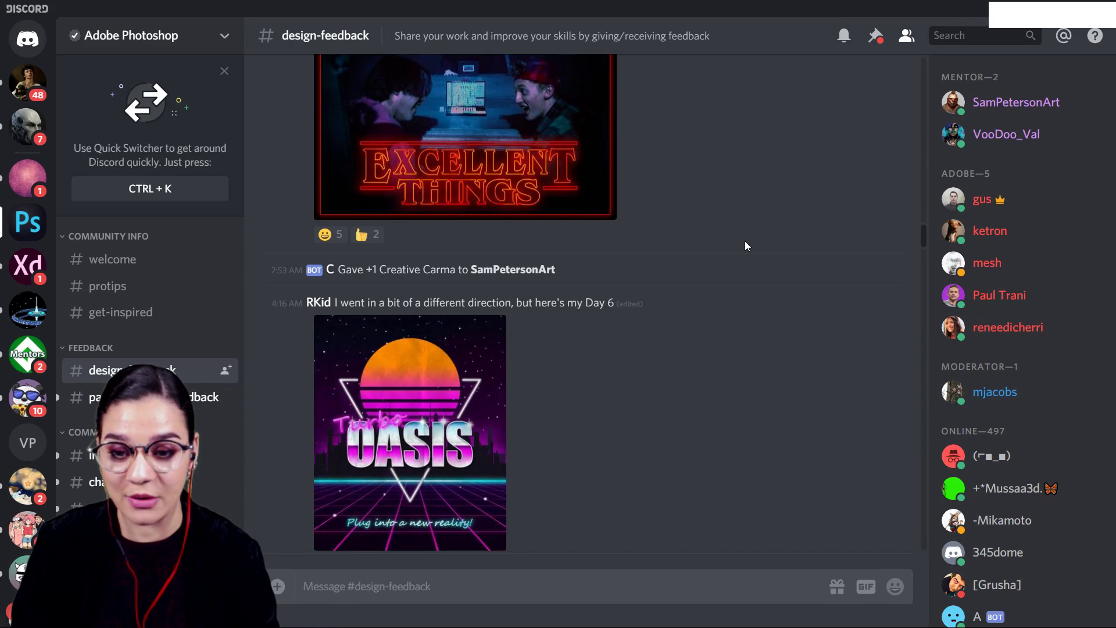
left_click(396, 410)
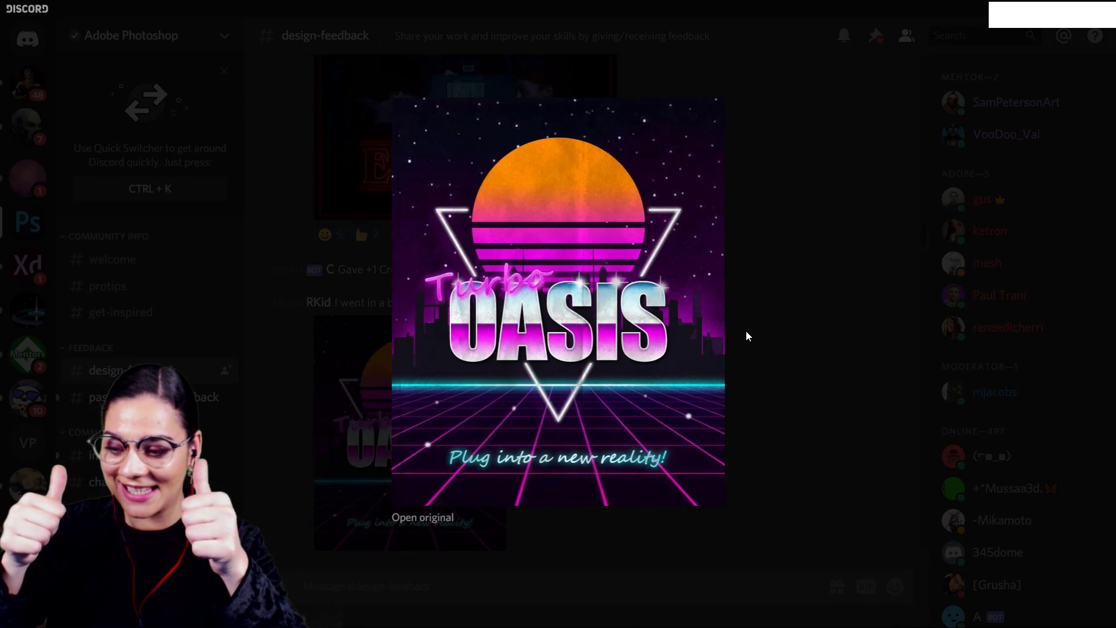
left_click(899, 294)
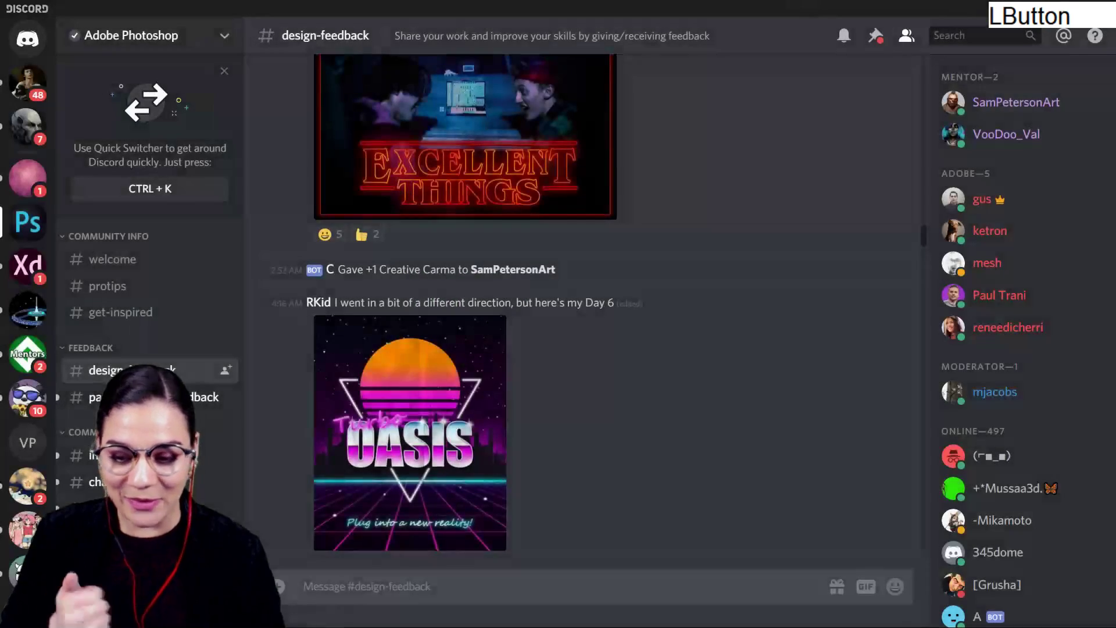